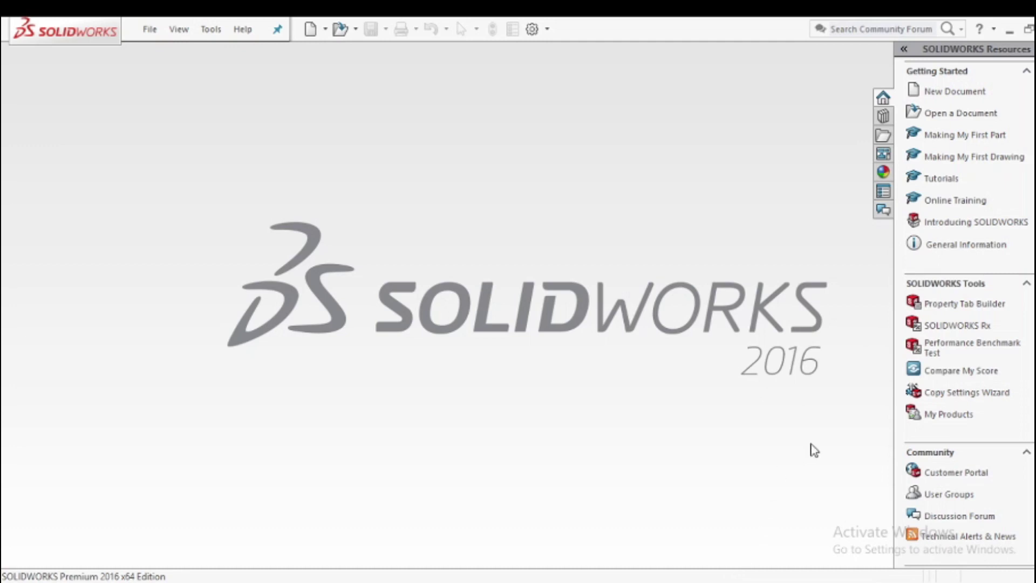
# Create a new part document
pyautogui.click(943, 93)
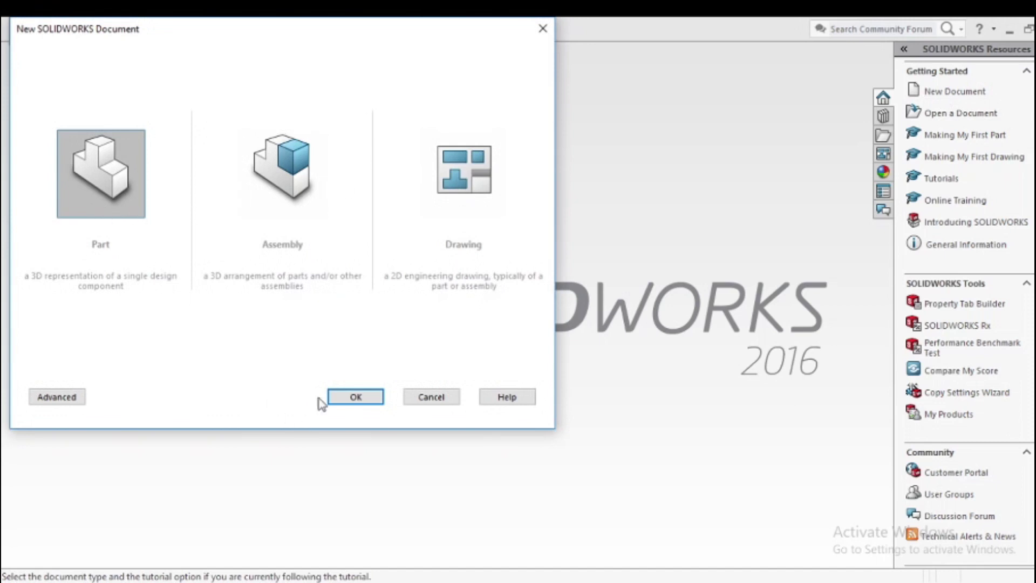
pyautogui.click(344, 405)
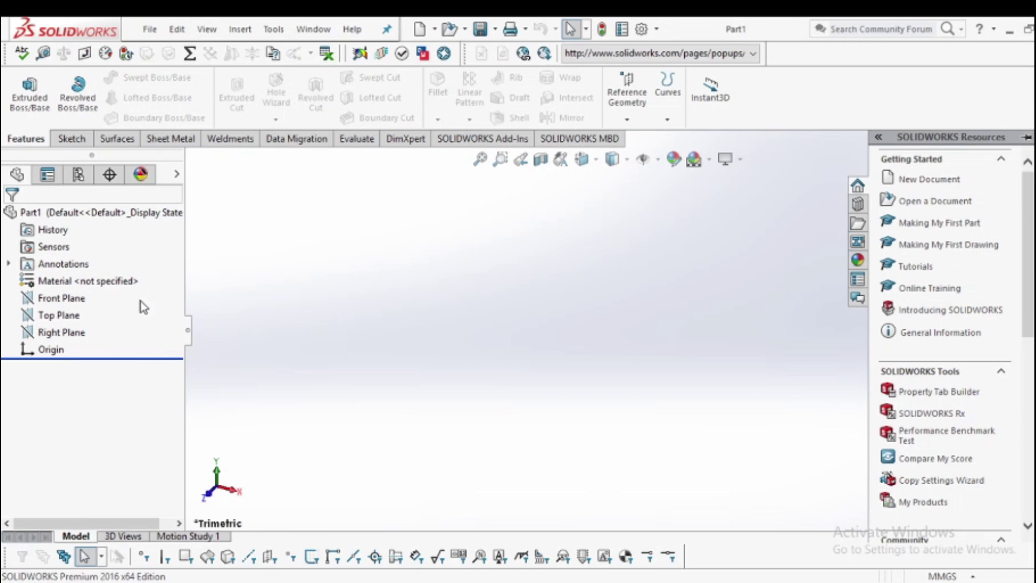
# Sketch a center rectangle about 255 mm wide and 60 mm high, centred on the origin of the Front Plane
pyautogui.click(63, 301)
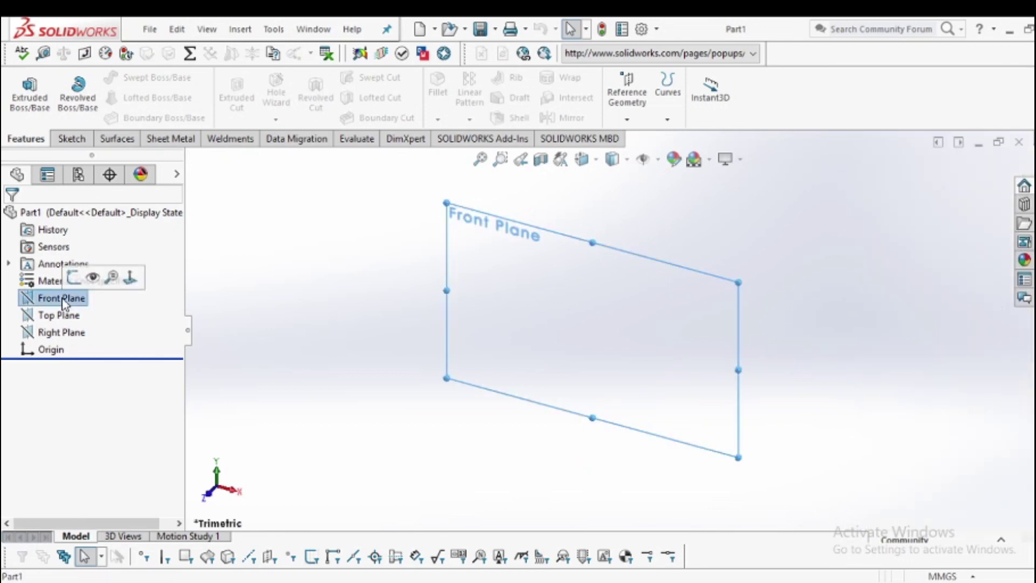
pyautogui.click(129, 276)
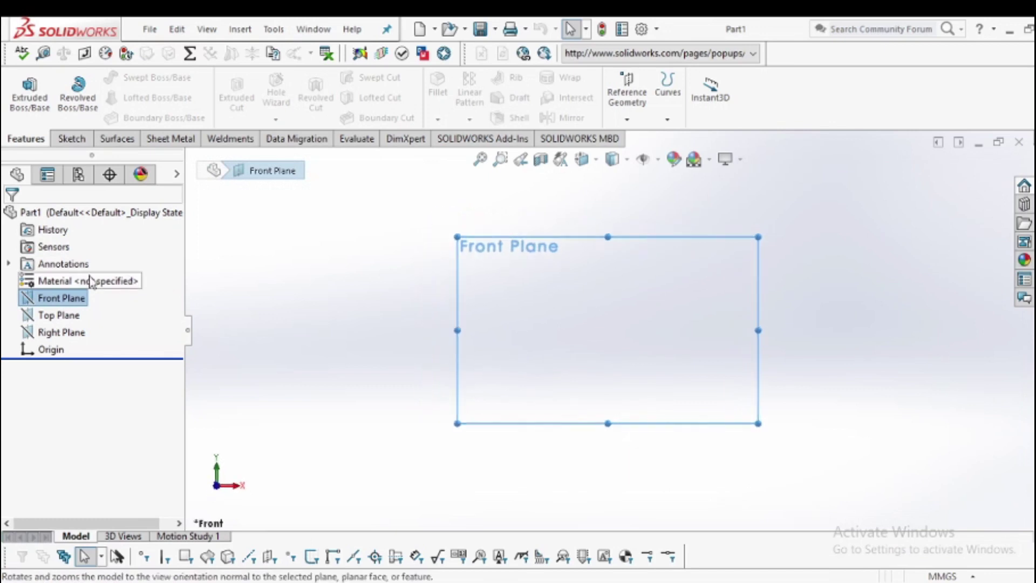
pyautogui.click(77, 144)
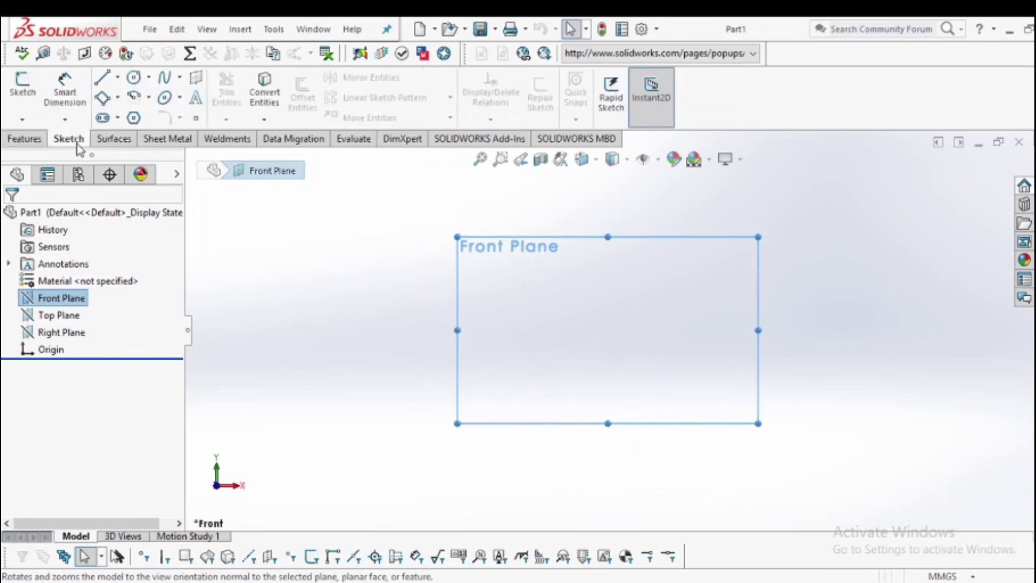
pyautogui.click(117, 99)
pyautogui.click(145, 137)
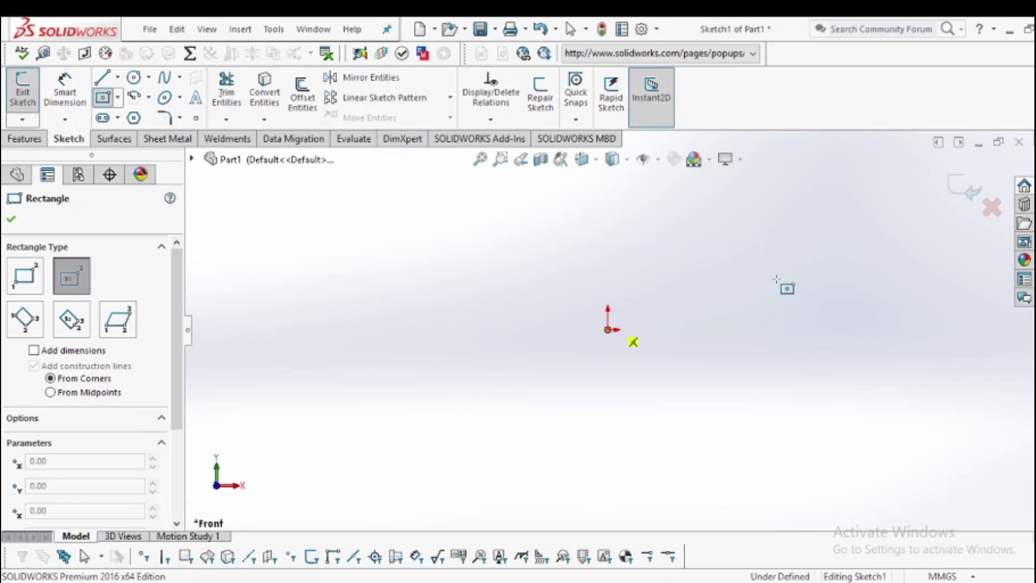
pyautogui.click(608, 329)
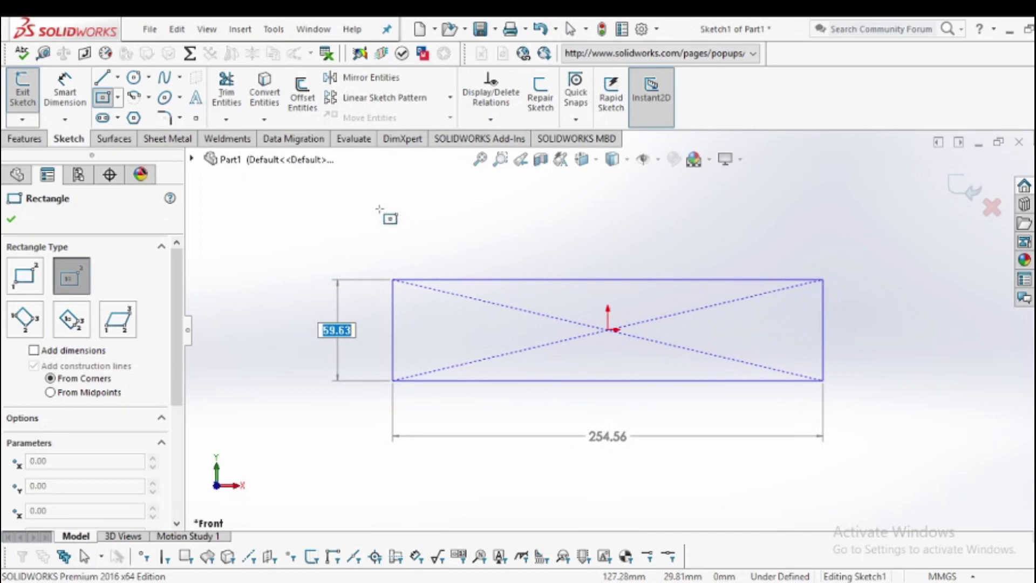
pyautogui.press('Return')
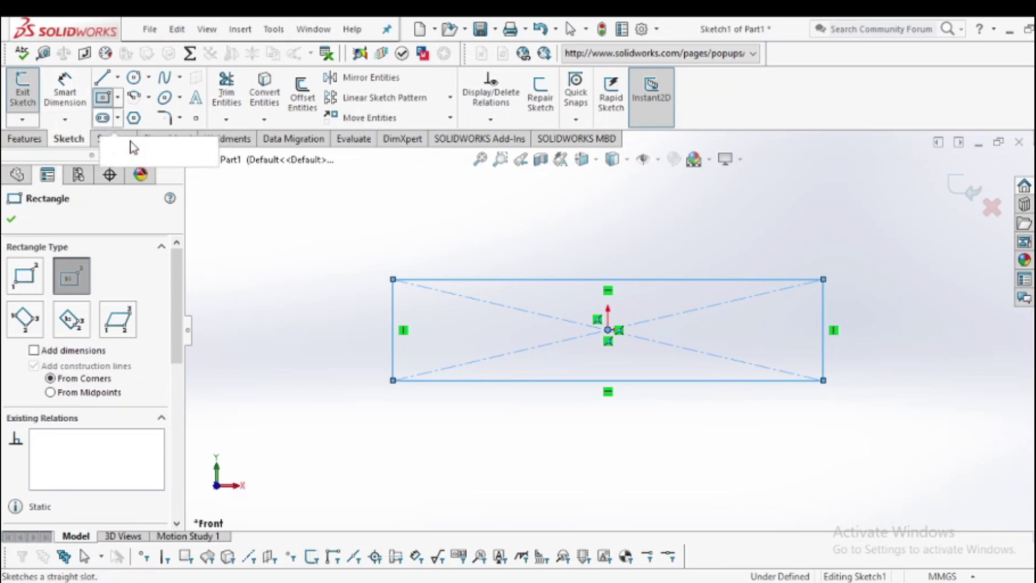
# Change the document units to CGS (centimeter, gram, second)
pyautogui.click(946, 576)
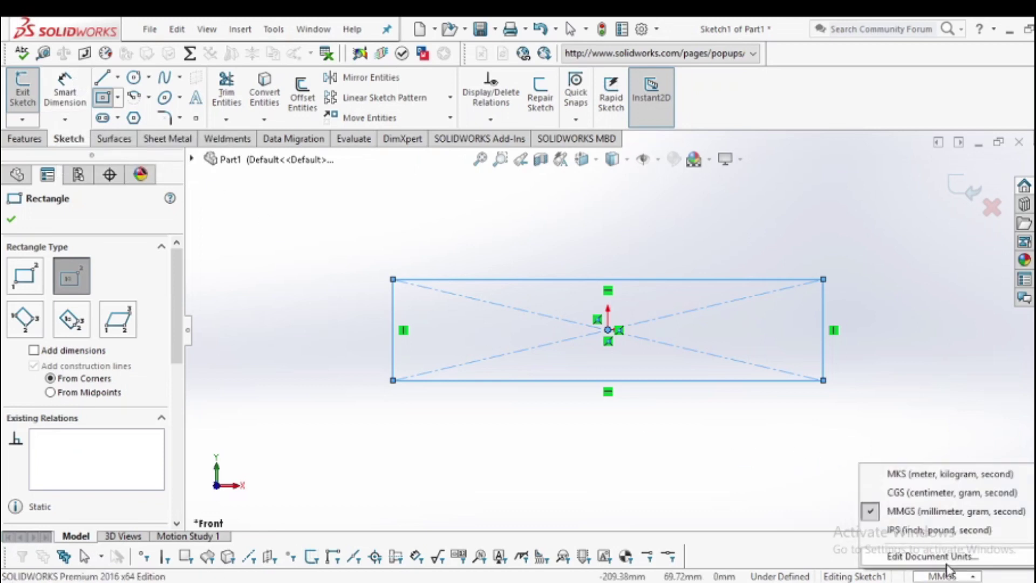
pyautogui.click(935, 500)
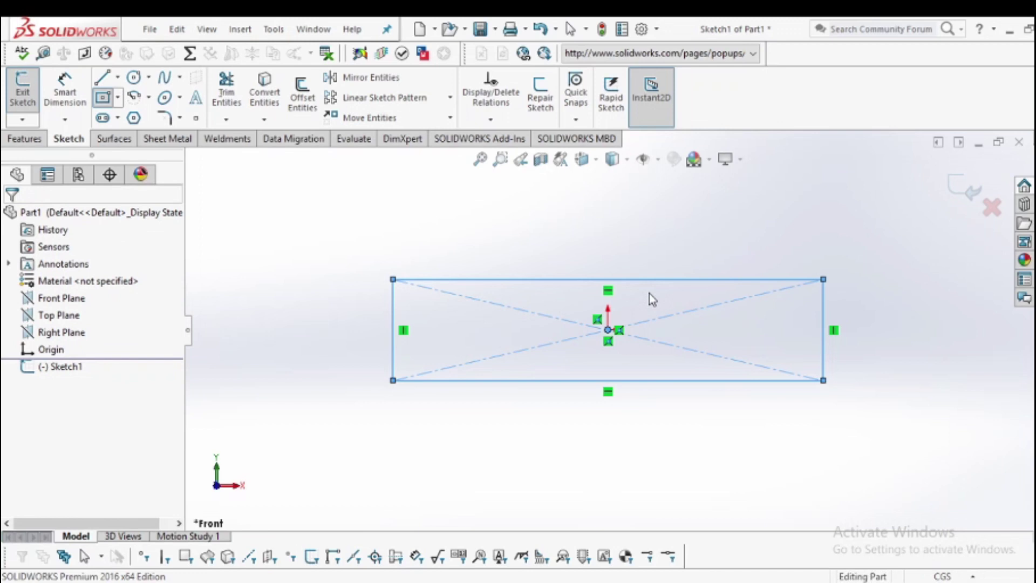
# Exit the rectangle sketch and delete it from the part
pyautogui.hotkey('ctrl', 'b')
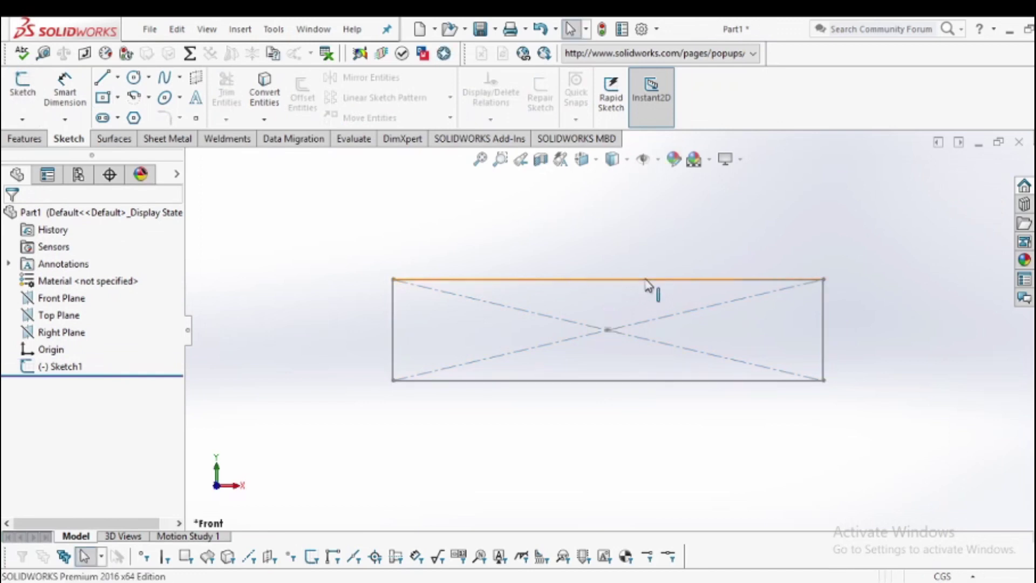
pyautogui.click(644, 279)
pyautogui.press('Delete')
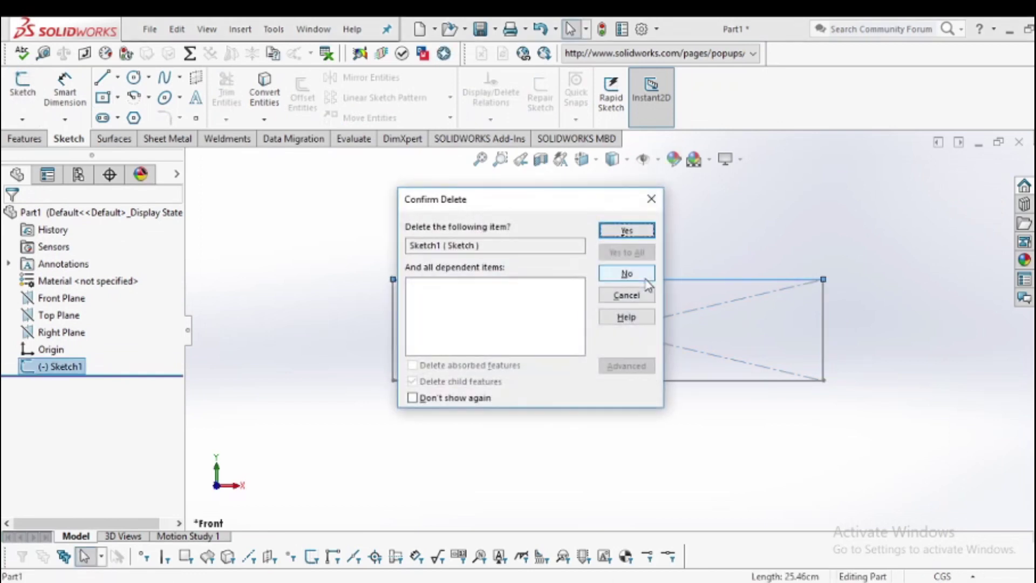
pyautogui.click(650, 230)
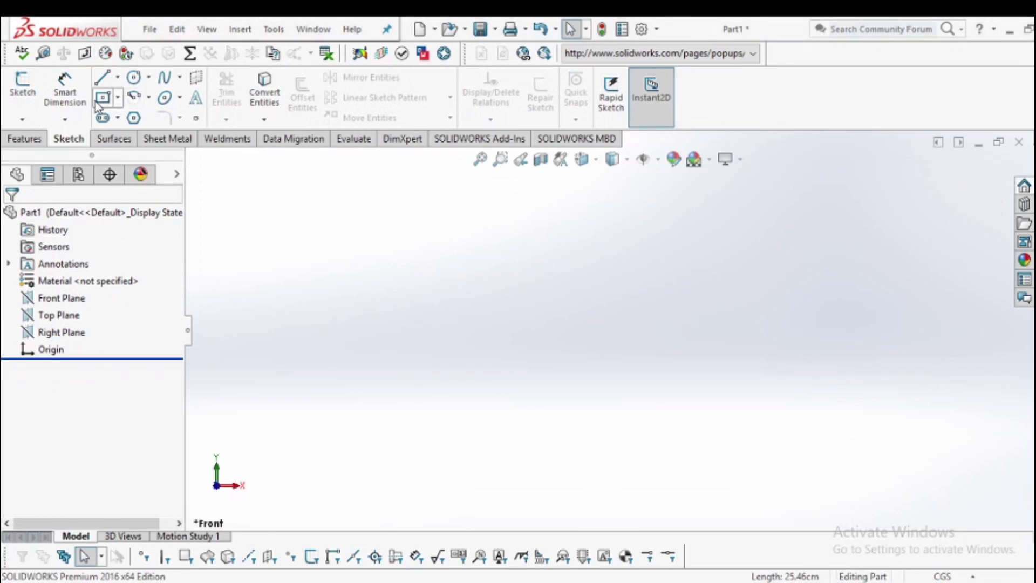
# Start a sketch on the Front Plane and draw a center rectangle about 29 cm wide from the origin
pyautogui.click(67, 301)
pyautogui.click(132, 277)
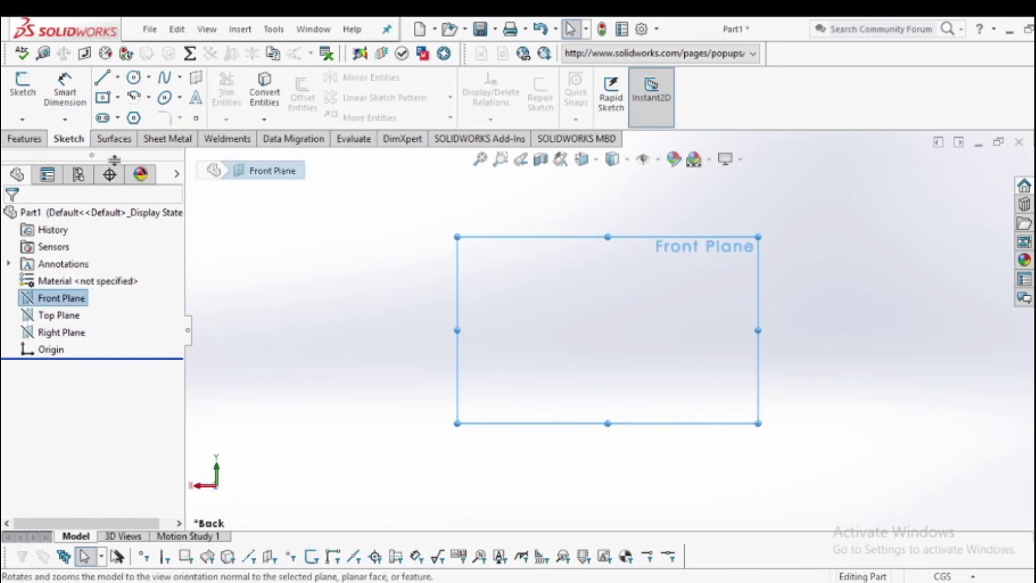
pyautogui.click(107, 103)
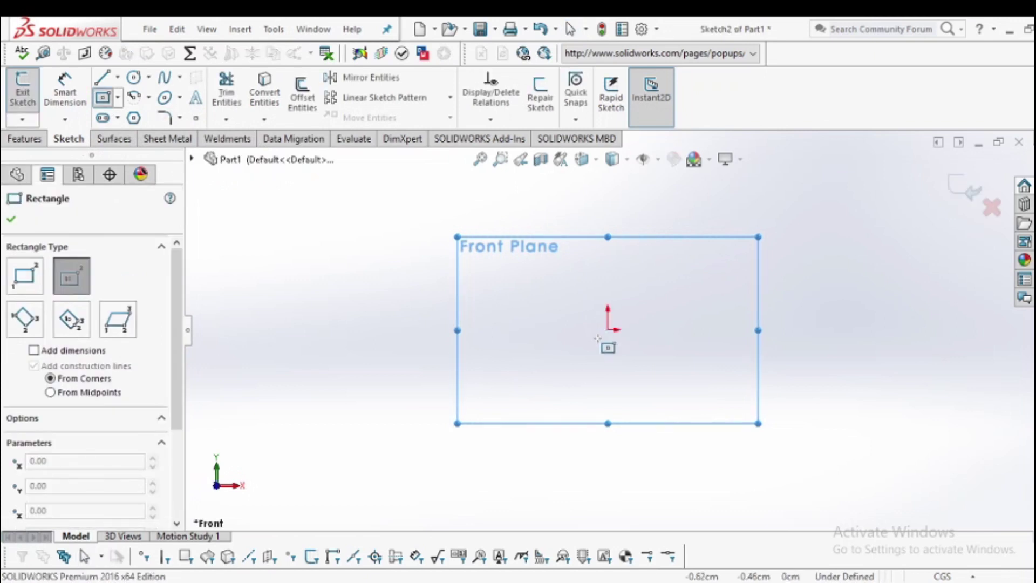
pyautogui.click(608, 330)
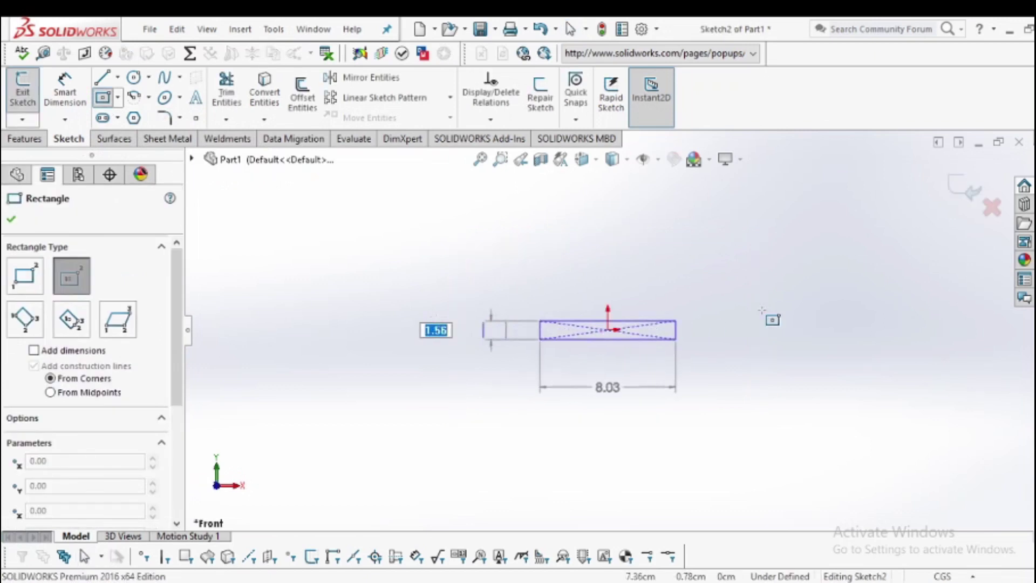
pyautogui.click(854, 272)
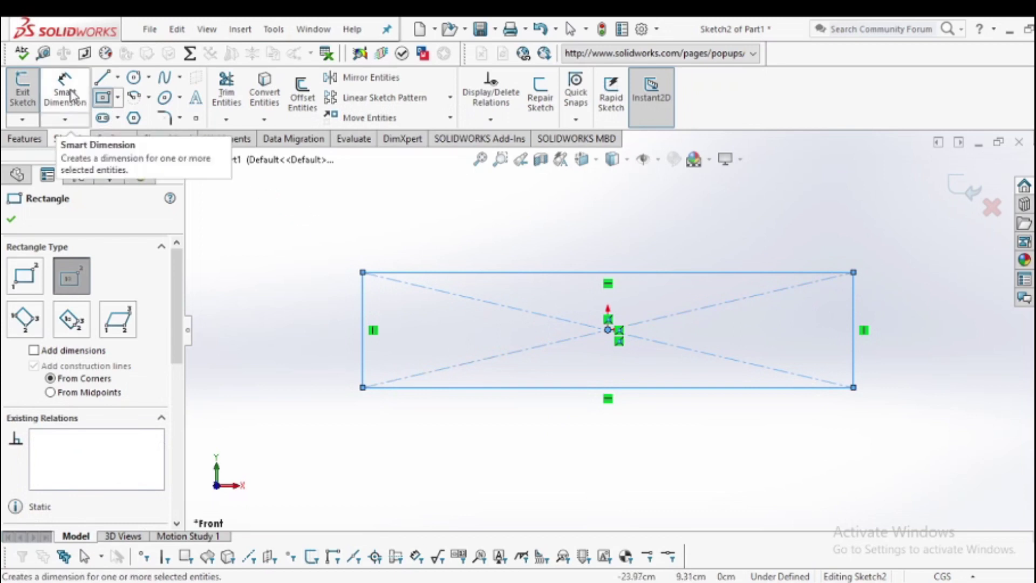
# Dimension the rectangle to 150 cm wide and 30 cm high
pyautogui.click(74, 97)
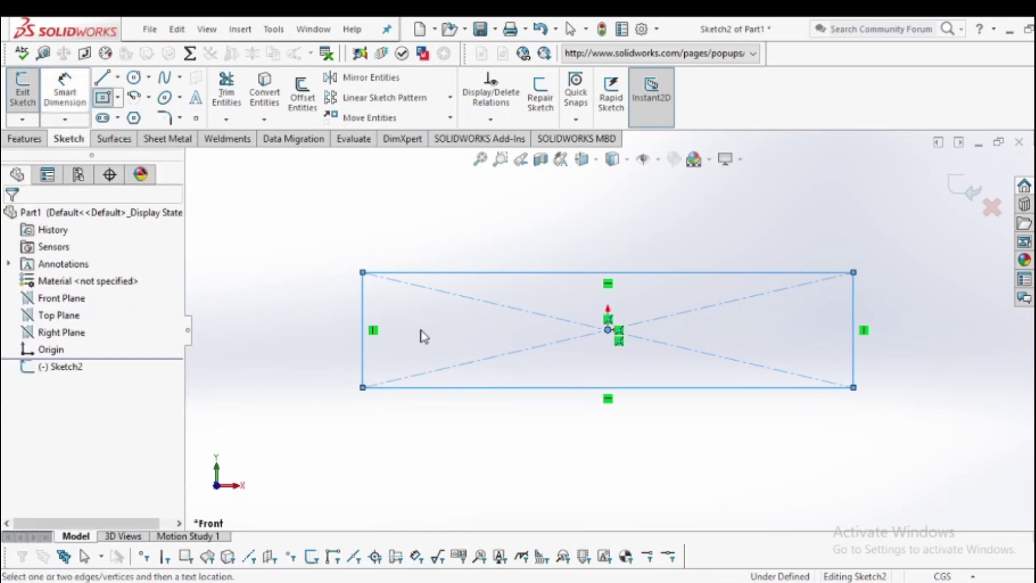
pyautogui.click(607, 387)
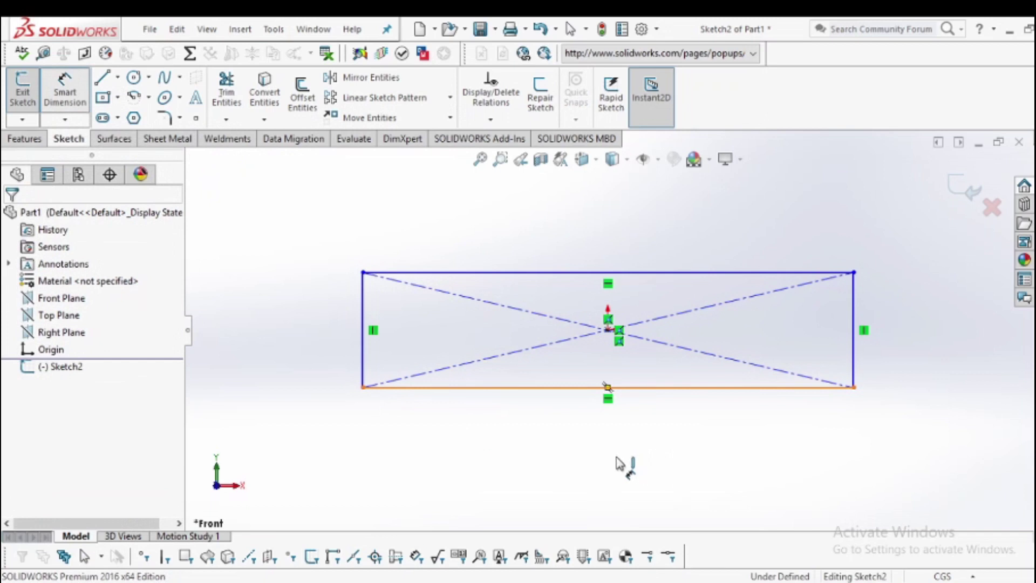
pyautogui.click(605, 460)
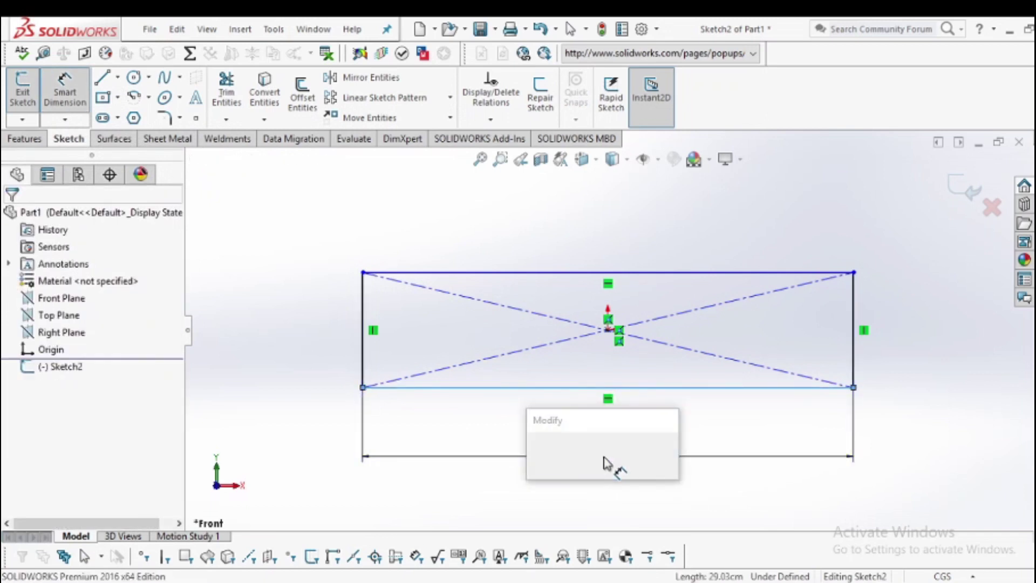
pyautogui.write('150')
pyautogui.press('Return')
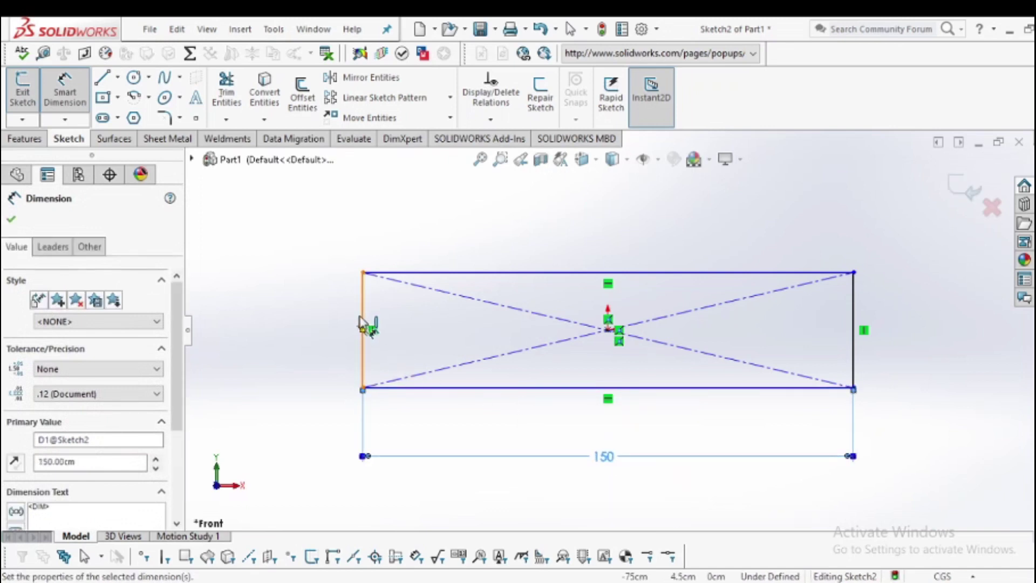
pyautogui.click(363, 325)
pyautogui.click(296, 340)
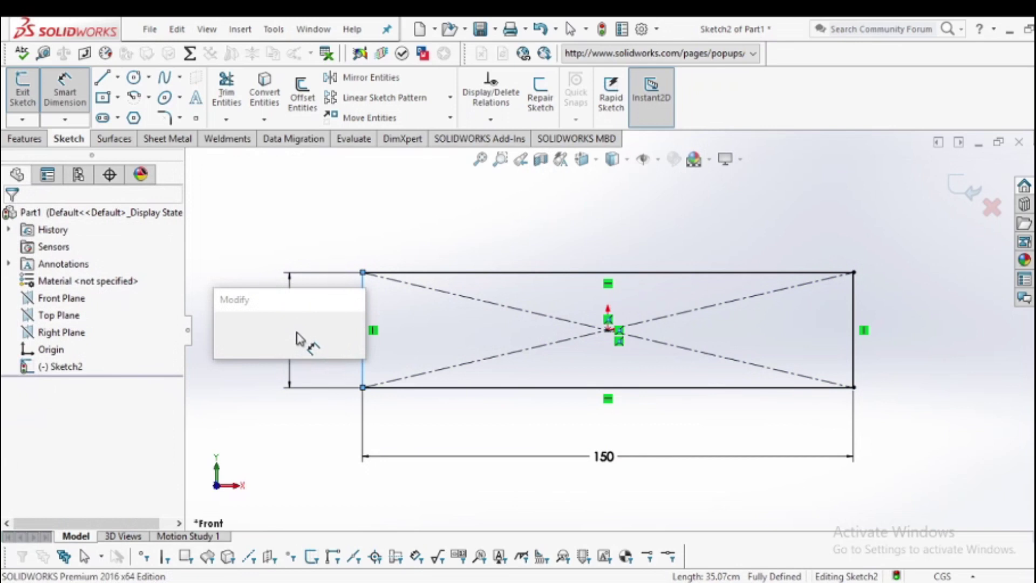
pyautogui.write('30')
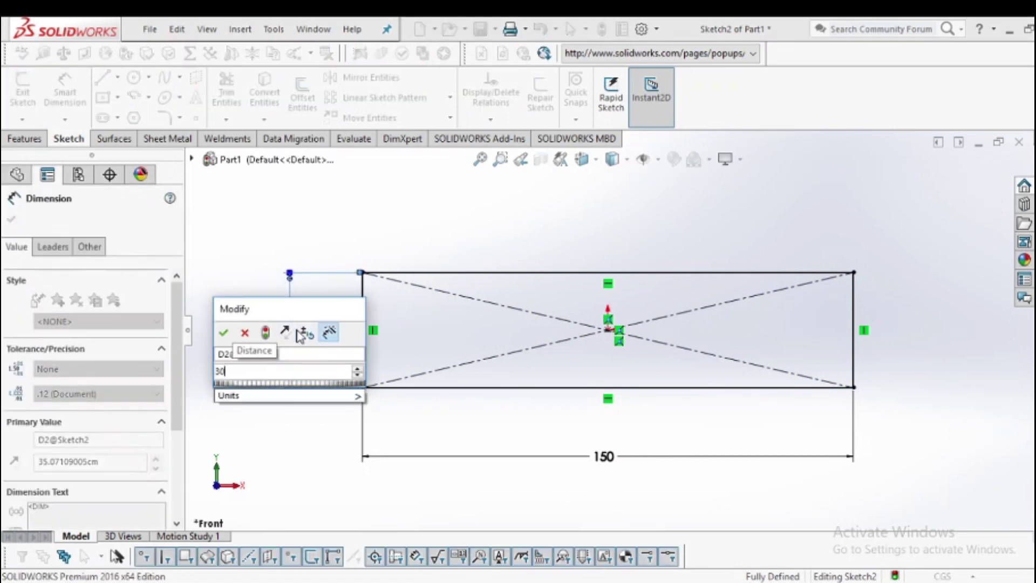
pyautogui.press('Return')
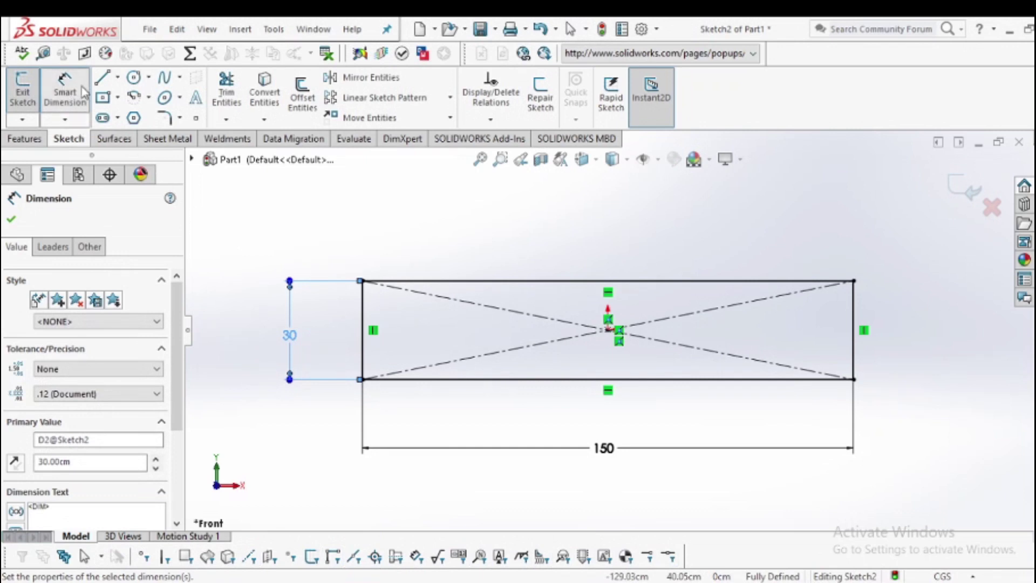
# Sketch a circle centred on the midpoint of the rectangle's left edge and dimension its diameter to 25 cm
pyautogui.click(134, 79)
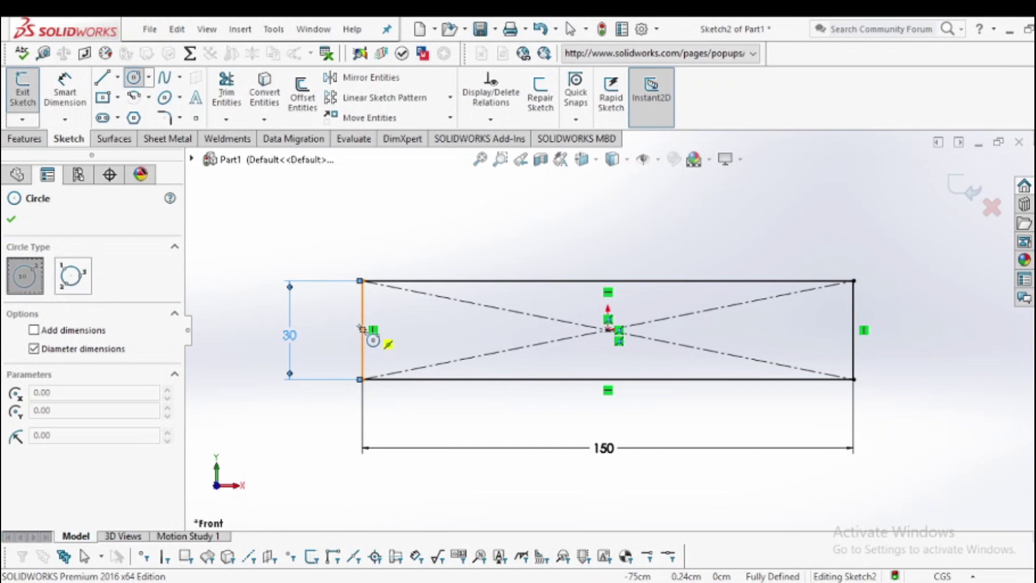
pyautogui.click(361, 329)
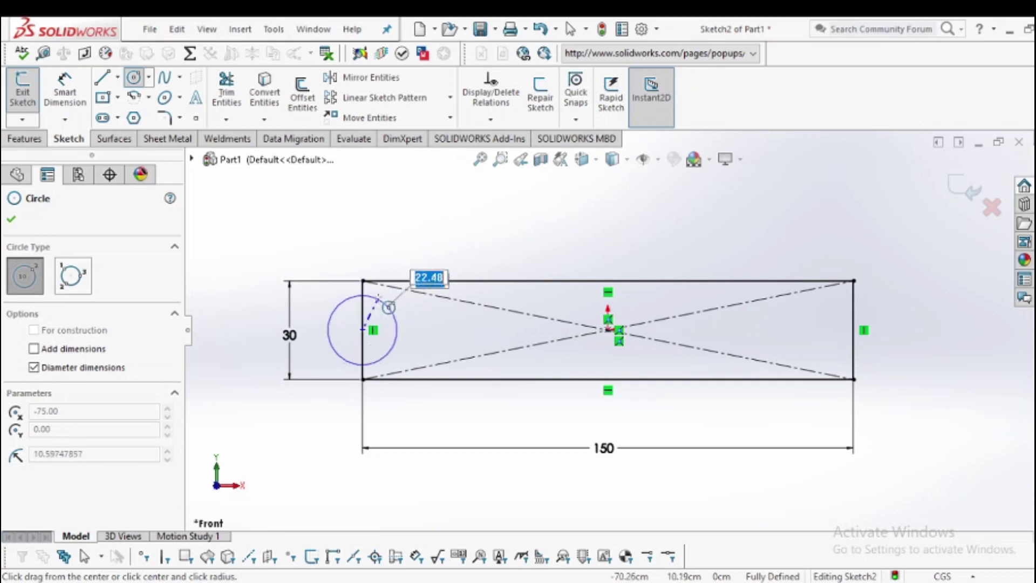
pyautogui.click(378, 295)
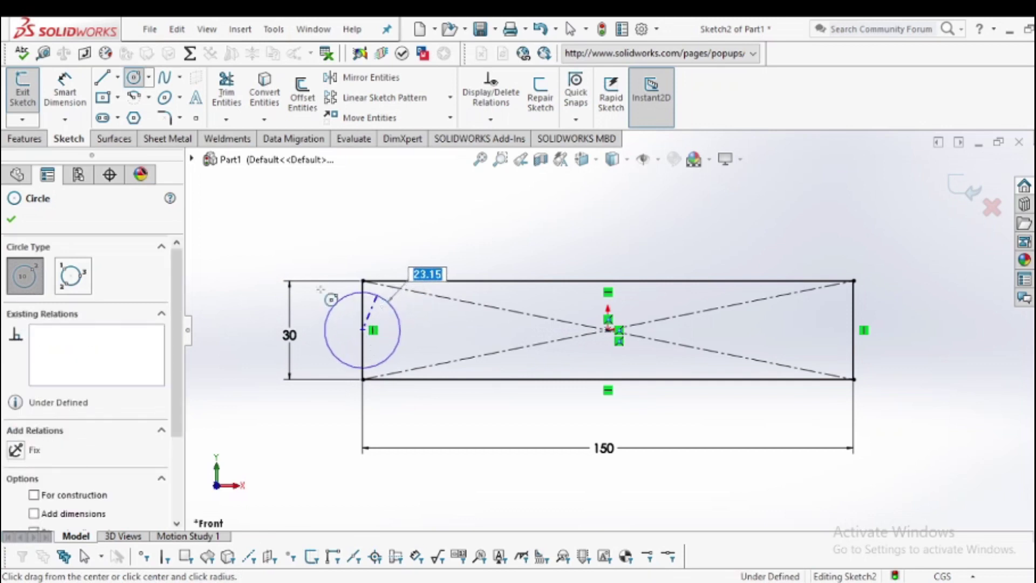
pyautogui.click(65, 90)
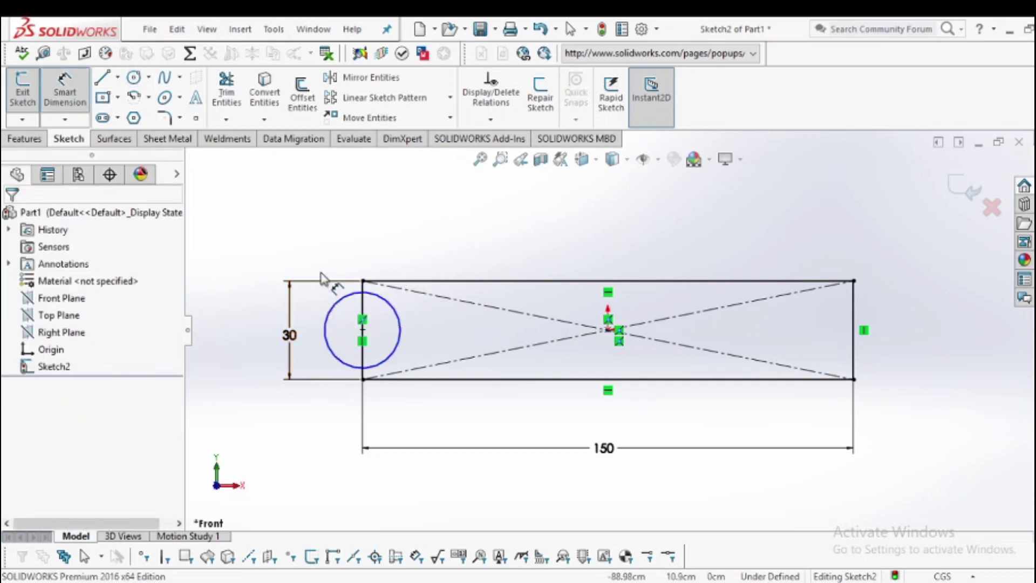
pyautogui.click(284, 244)
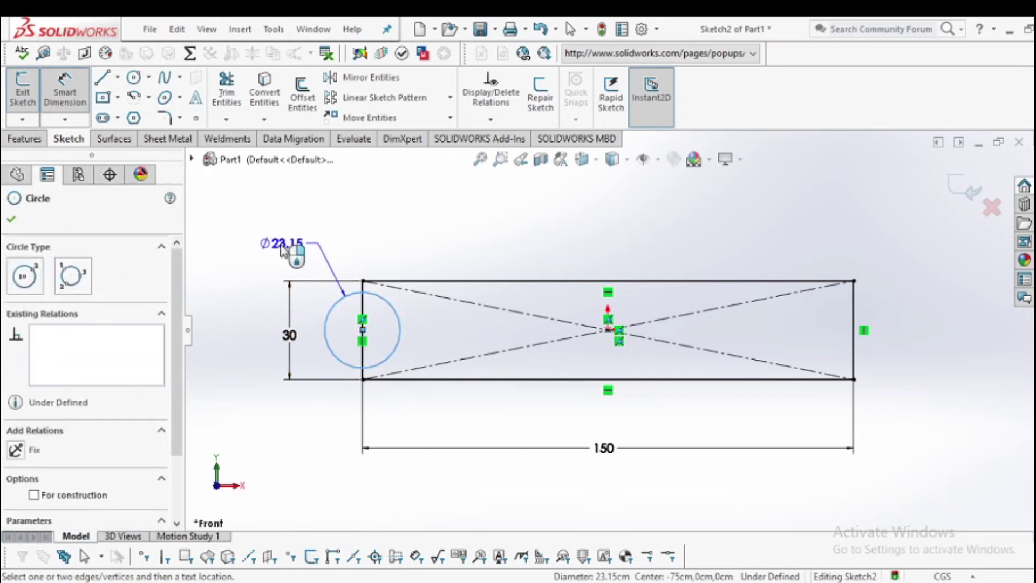
pyautogui.click(284, 246)
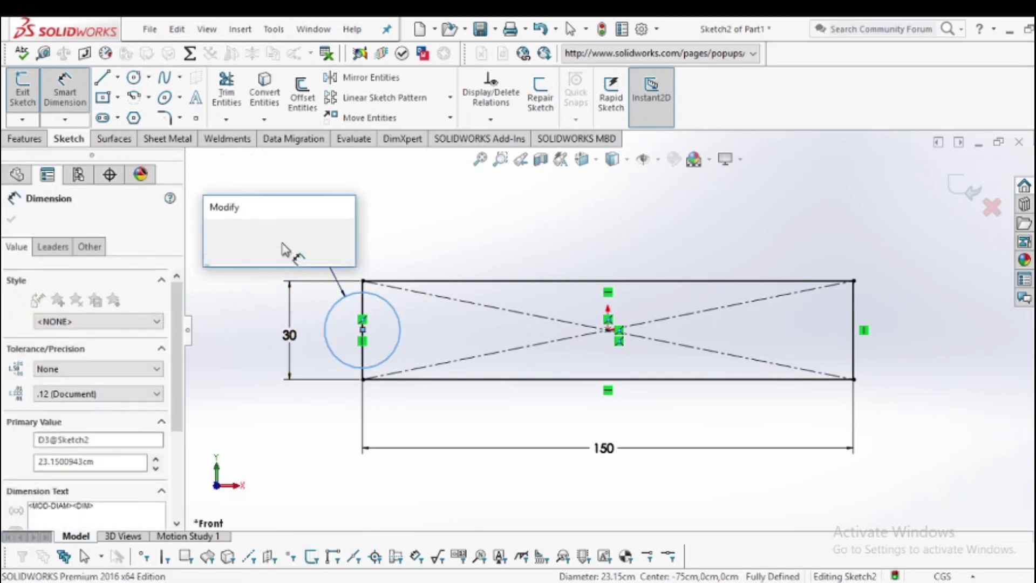
pyautogui.write('25')
pyautogui.press('Return')
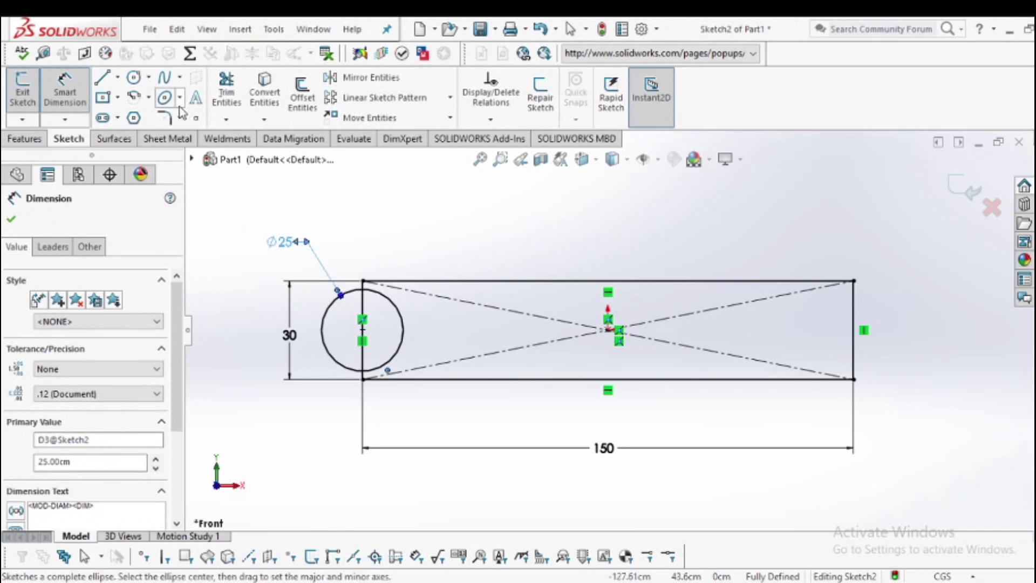
# Sketch an upright center rectangle about 16 cm wide and 71 cm high, centred on the origin
pyautogui.click(103, 98)
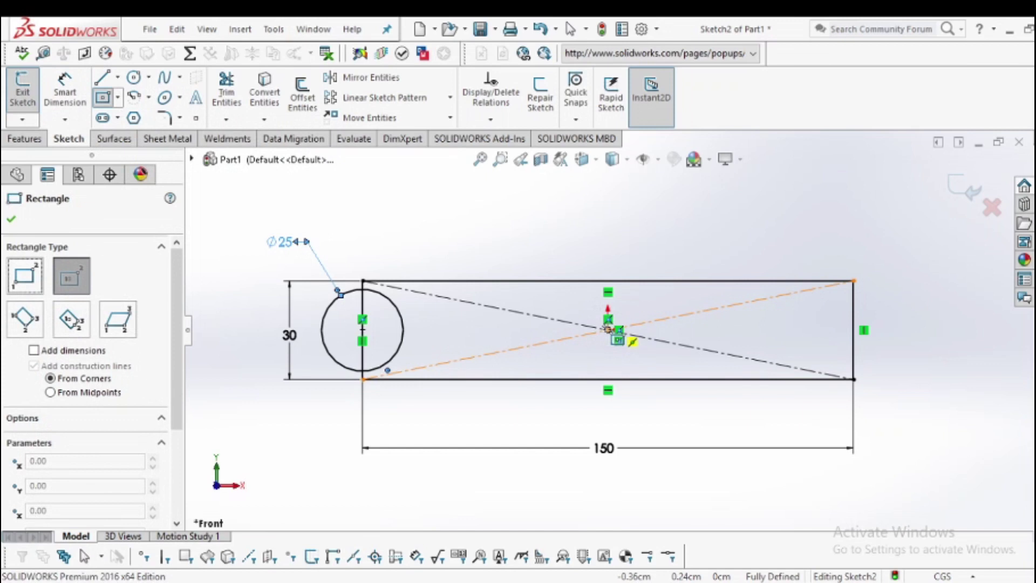
pyautogui.click(608, 329)
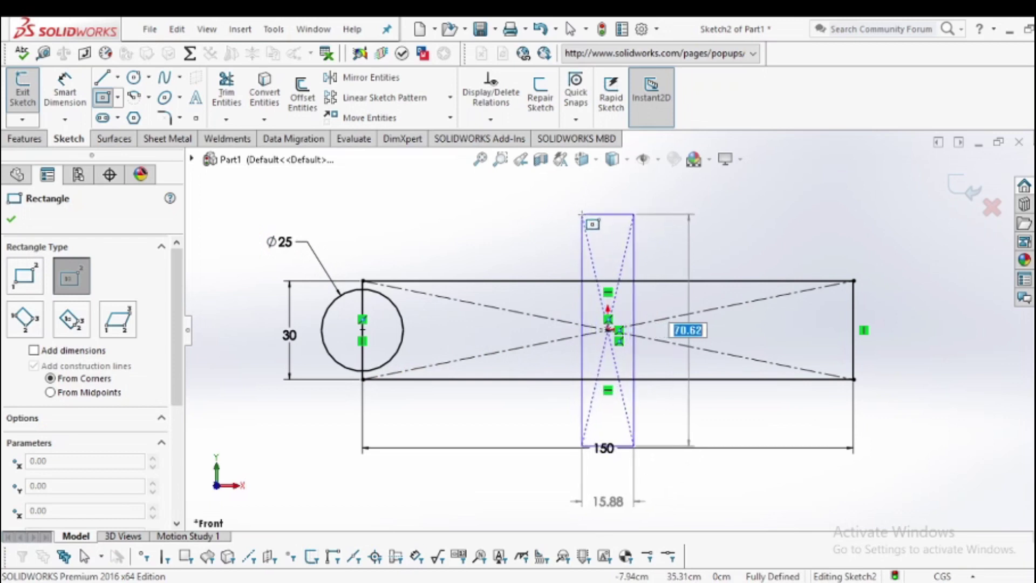
pyautogui.click(581, 215)
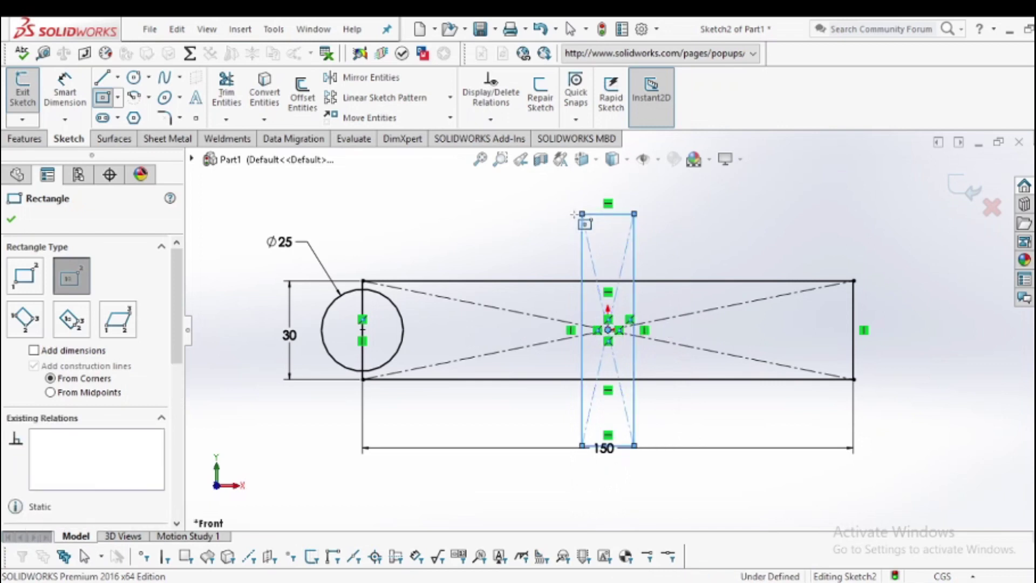
# Dimension the upright rectangle's width to 15 cm at its upper edge
pyautogui.click(64, 87)
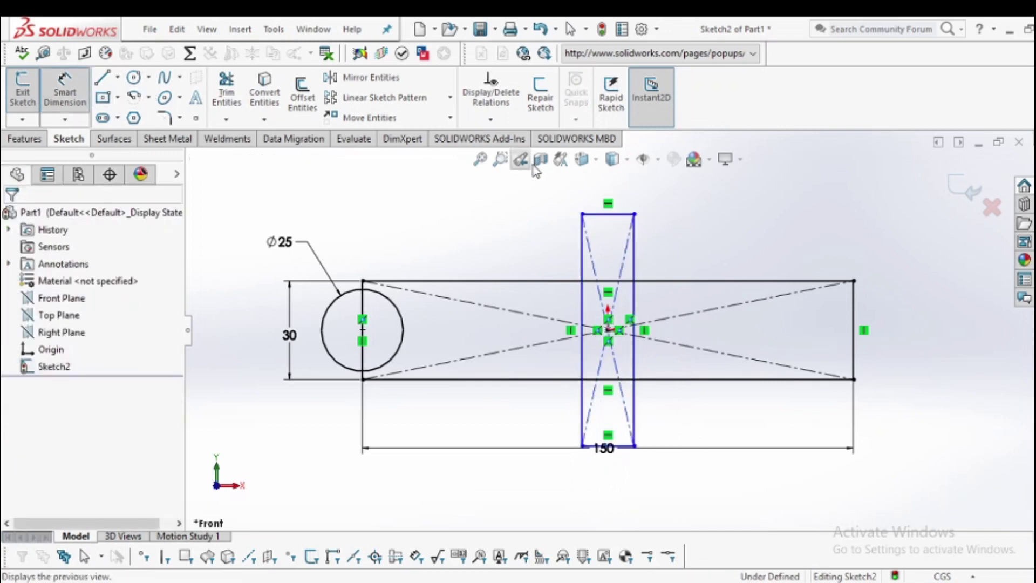
pyautogui.click(622, 218)
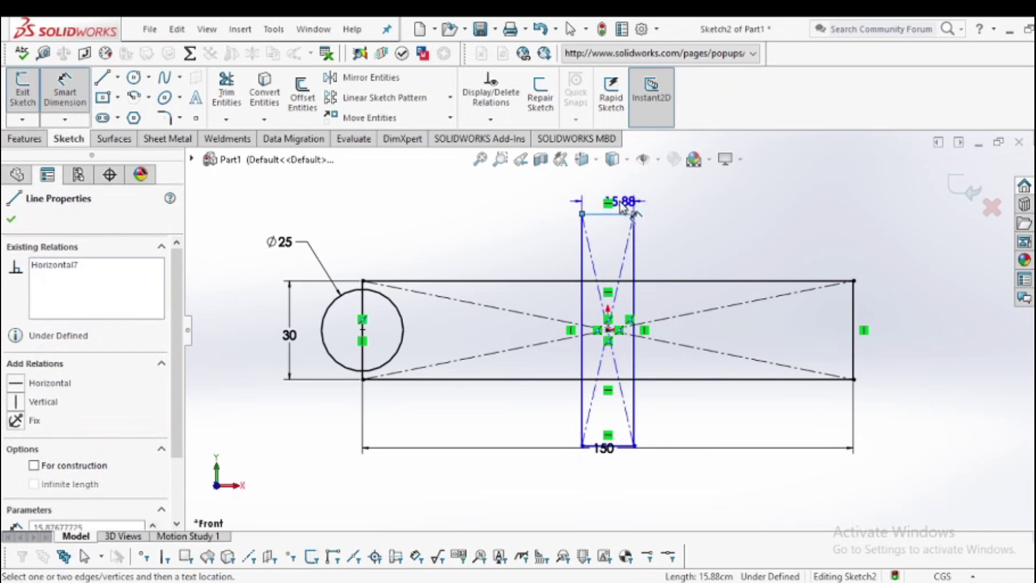
pyautogui.click(611, 187)
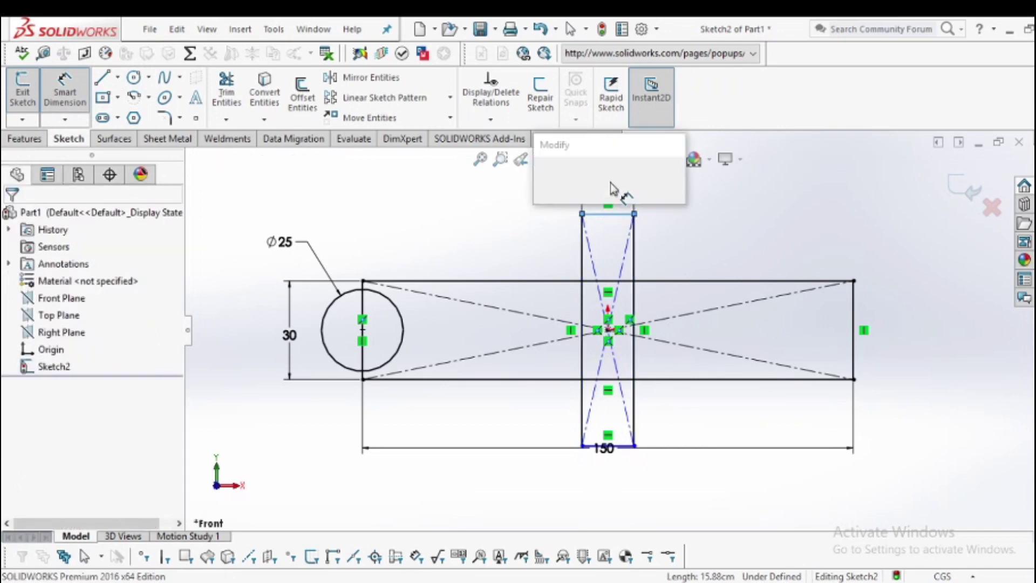
pyautogui.write('15')
pyautogui.press('Return')
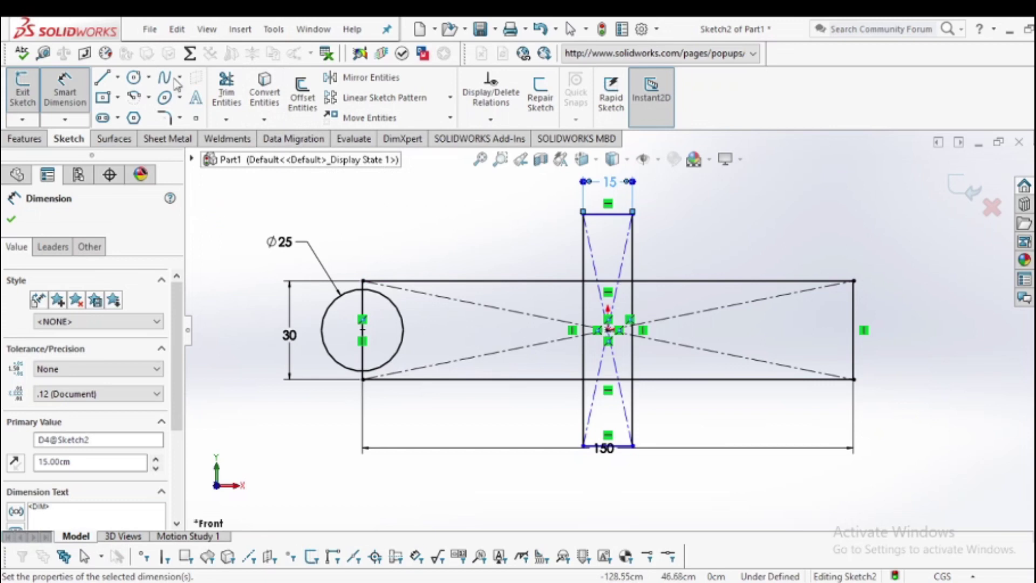
# Power-trim the upright rectangle's upper edge and overhanging sides, the long edges and diagonals between its sides, and the circle's outer half with the edge inside it
pyautogui.click(229, 100)
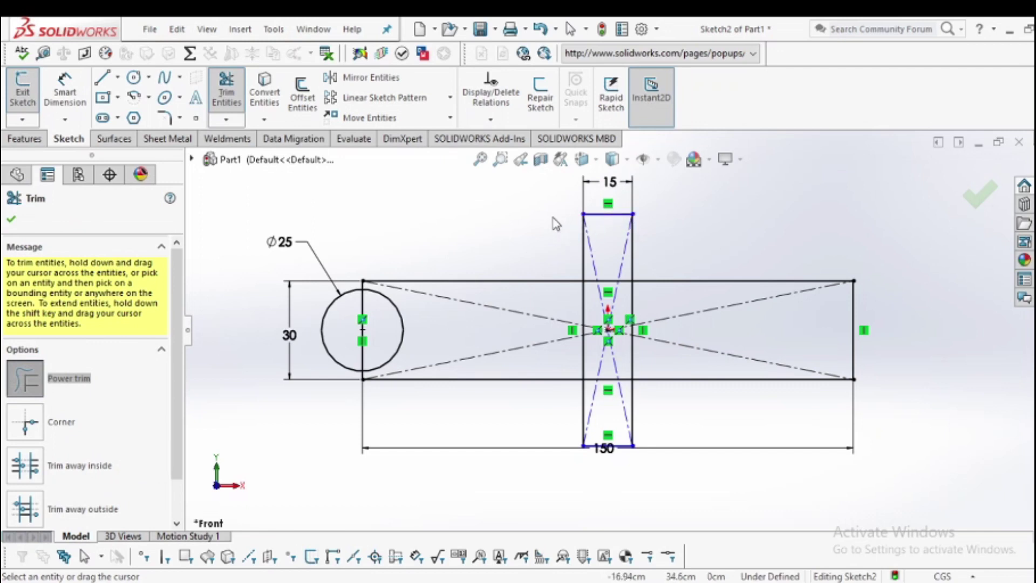
pyautogui.moveTo(548, 215)
pyautogui.mouseDown()
pyautogui.moveTo(571, 249)
pyautogui.moveTo(617, 279)
pyautogui.moveTo(596, 425)
pyautogui.moveTo(570, 426)
pyautogui.moveTo(568, 442)
pyautogui.moveTo(615, 467)
pyautogui.moveTo(652, 430)
pyautogui.moveTo(607, 410)
pyautogui.moveTo(622, 382)
pyautogui.moveTo(615, 373)
pyautogui.moveTo(598, 374)
pyautogui.moveTo(593, 388)
pyautogui.moveTo(609, 357)
pyautogui.moveTo(592, 275)
pyautogui.moveTo(617, 271)
pyautogui.moveTo(621, 284)
pyautogui.moveTo(648, 256)
pyautogui.mouseUp()
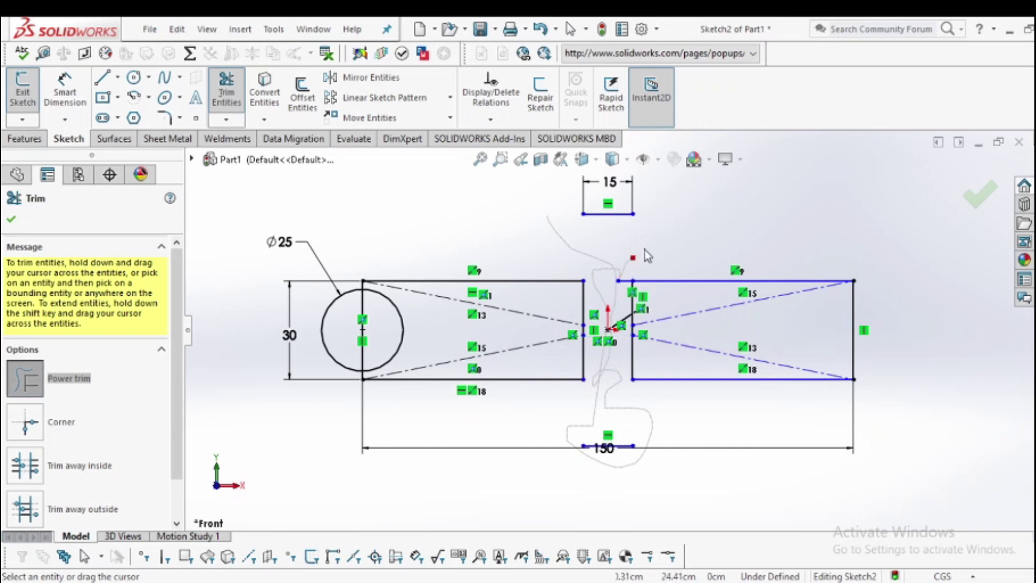
pyautogui.moveTo(612, 214); pyautogui.dragTo(608, 301)
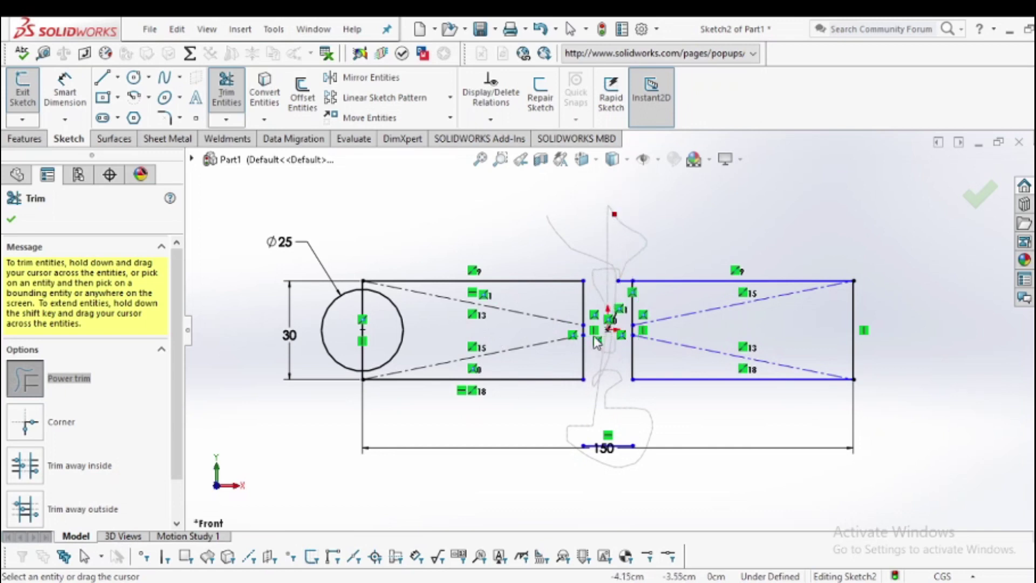
pyautogui.moveTo(597, 342); pyautogui.dragTo(599, 330)
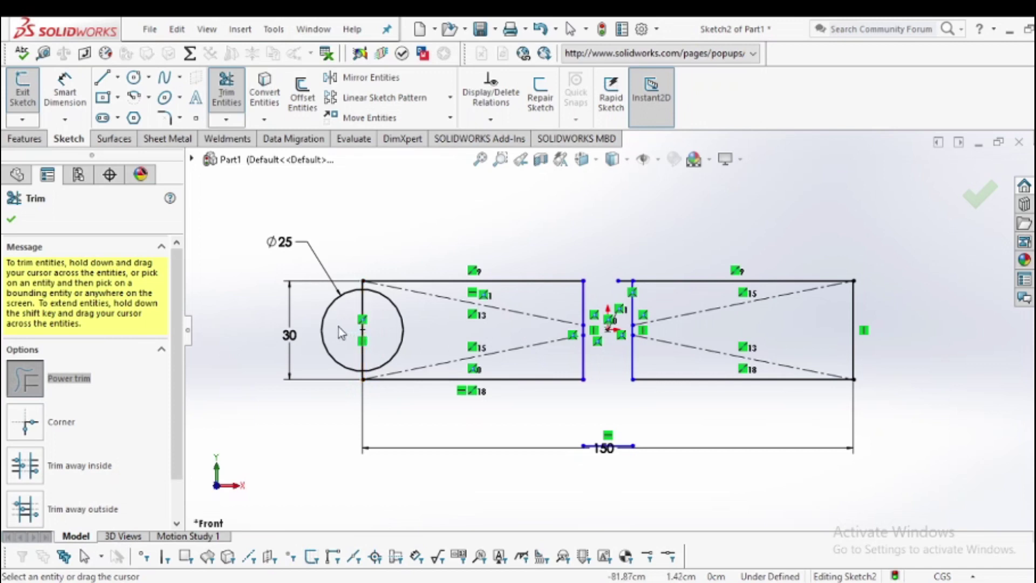
pyautogui.moveTo(324, 316); pyautogui.dragTo(372, 339)
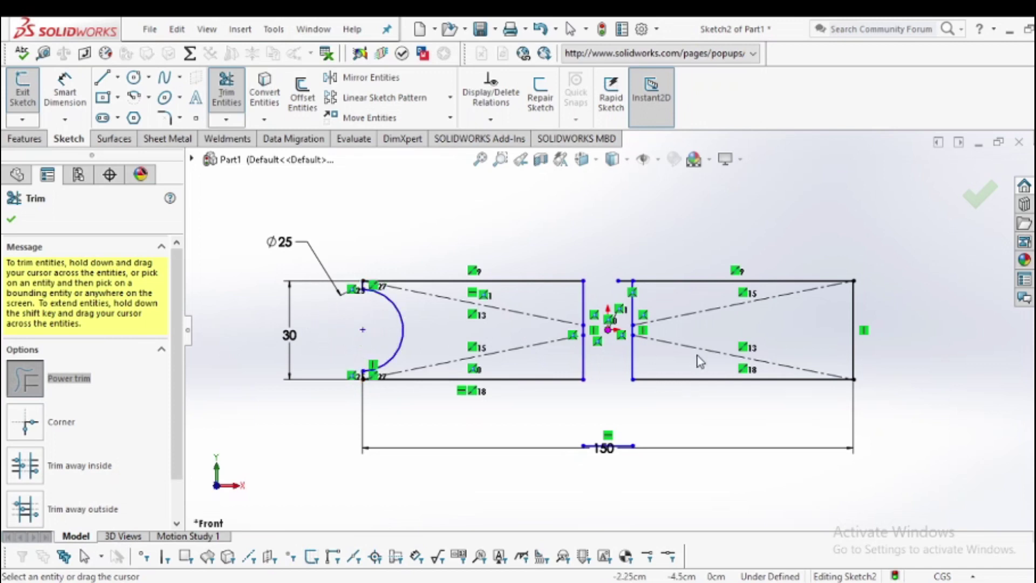
pyautogui.moveTo(624, 250)
pyautogui.mouseDown()
pyautogui.moveTo(618, 286)
pyautogui.moveTo(624, 280)
pyautogui.mouseUp()
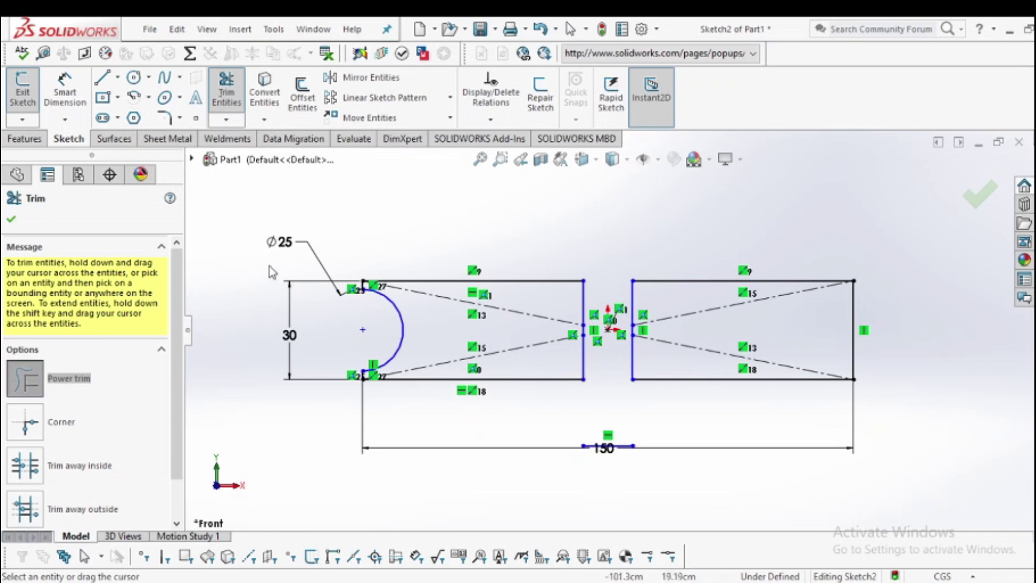
# Sketch a corner rectangle about 5.7 cm wide and 59 cm high, aligned with the inner vertical edge of the piece with the arc
pyautogui.click(117, 98)
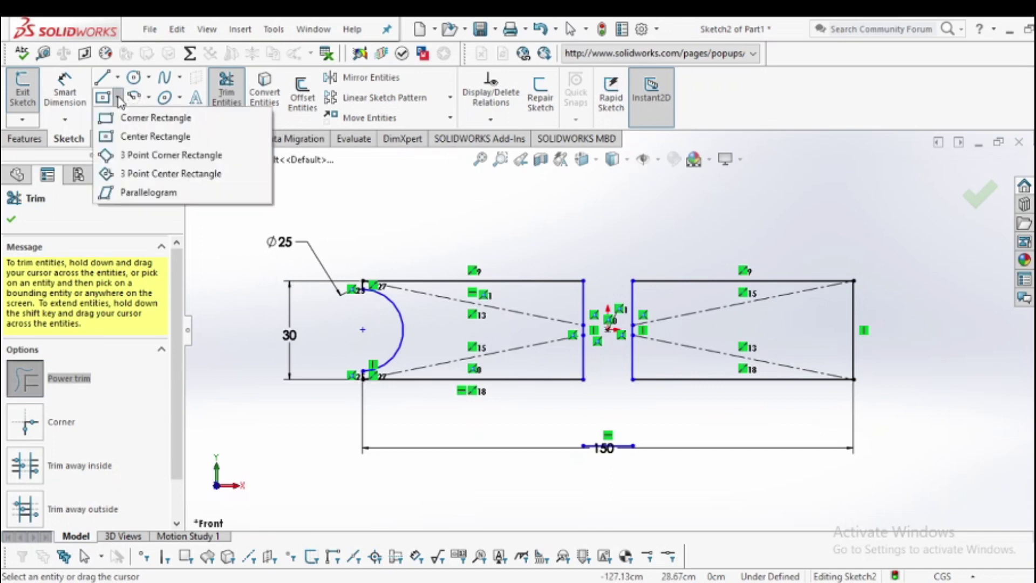
pyautogui.click(180, 122)
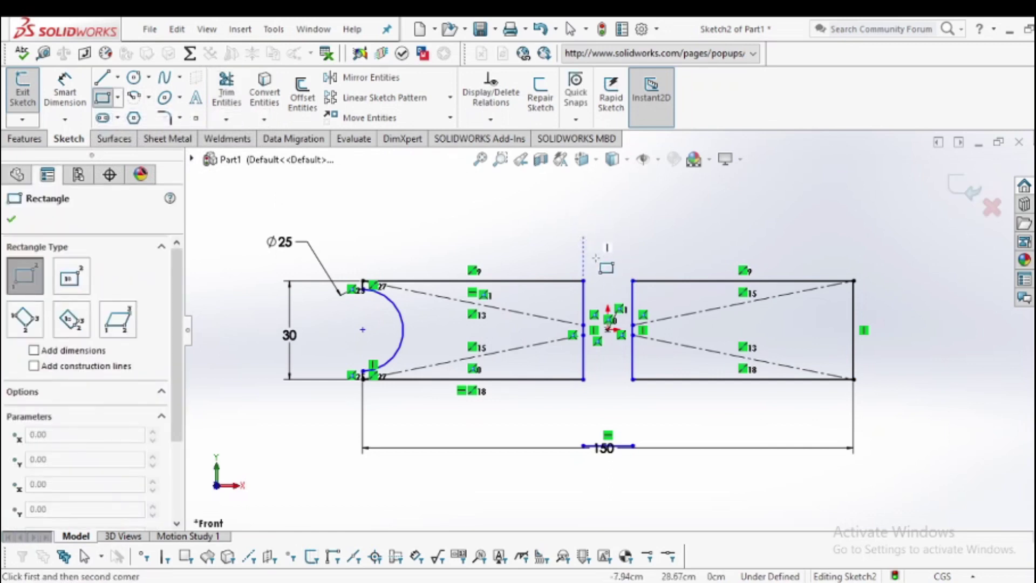
pyautogui.click(582, 235)
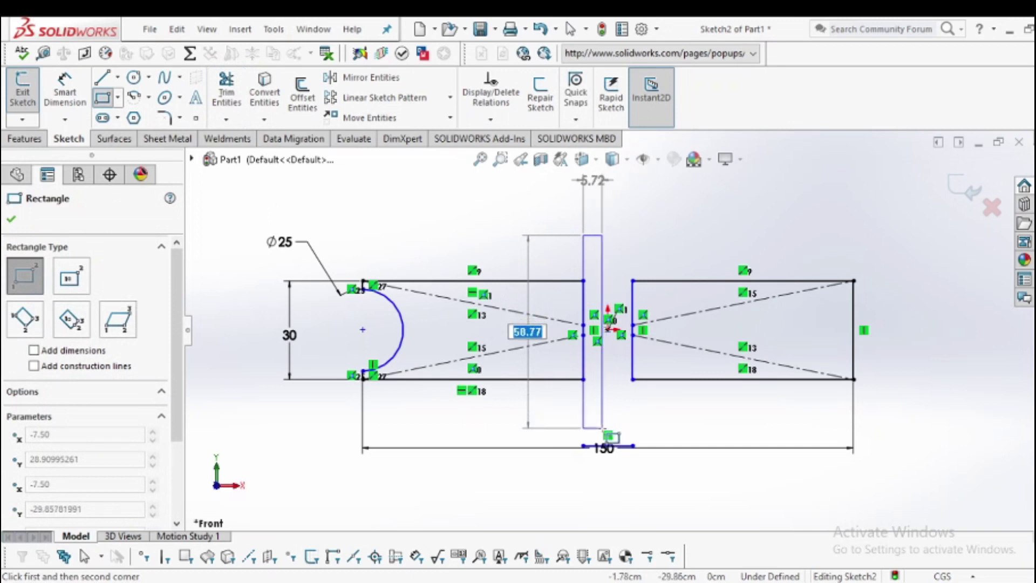
pyautogui.click(602, 428)
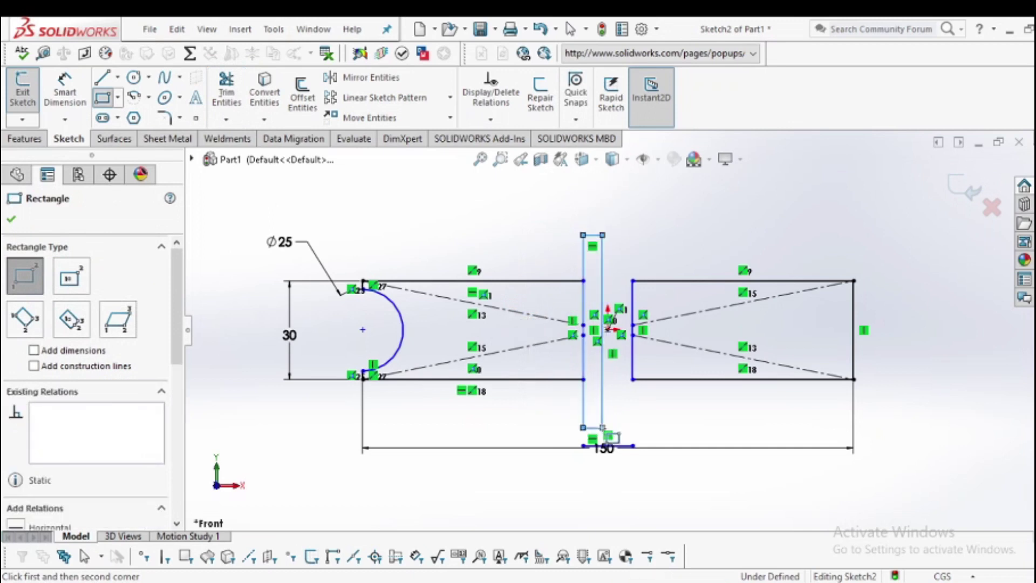
# Dimension the tall, narrow rectangle's width to 2 cm
pyautogui.click(75, 90)
pyautogui.click(592, 237)
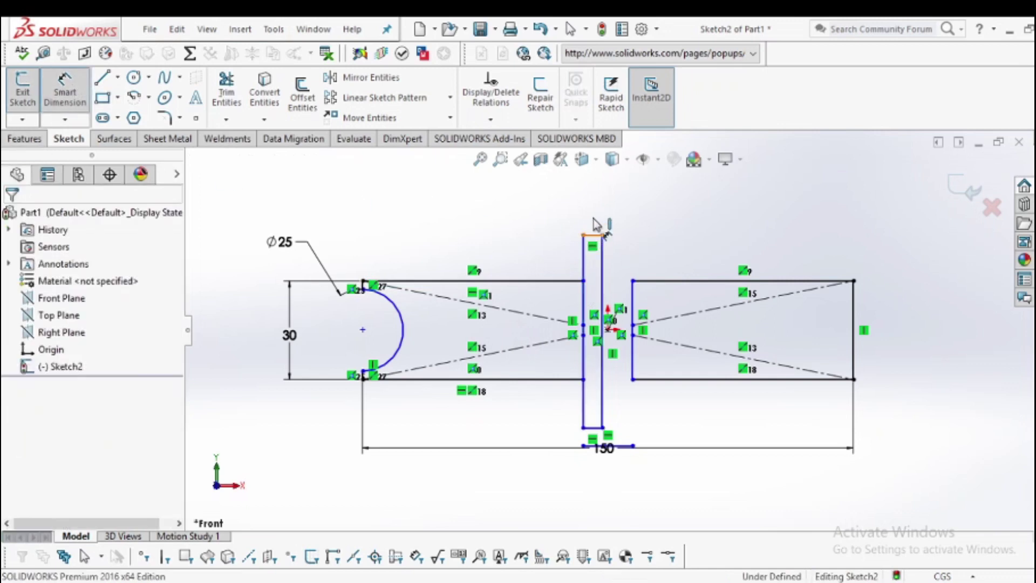
pyautogui.click(597, 223)
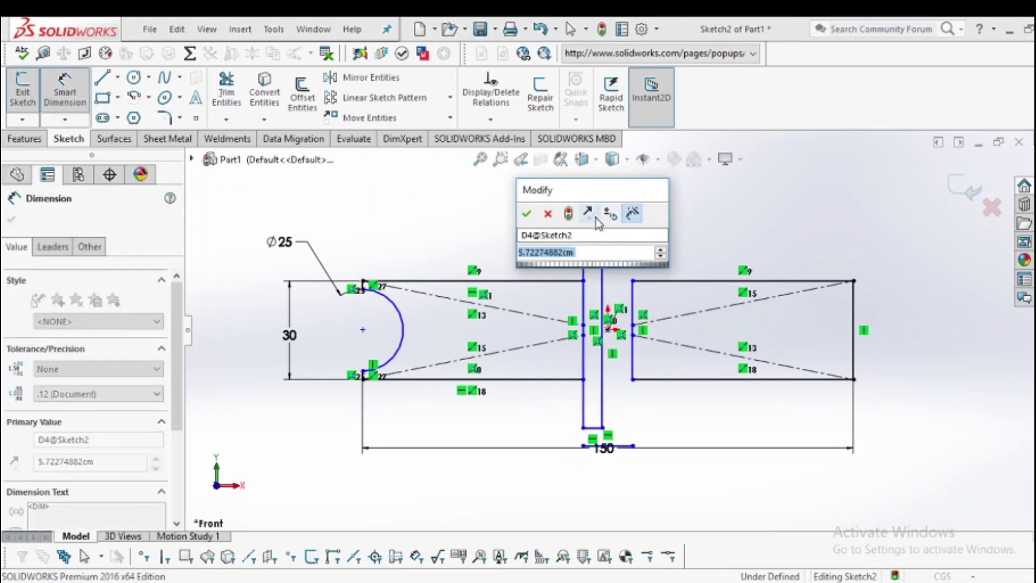
pyautogui.write('2')
pyautogui.press('Return')
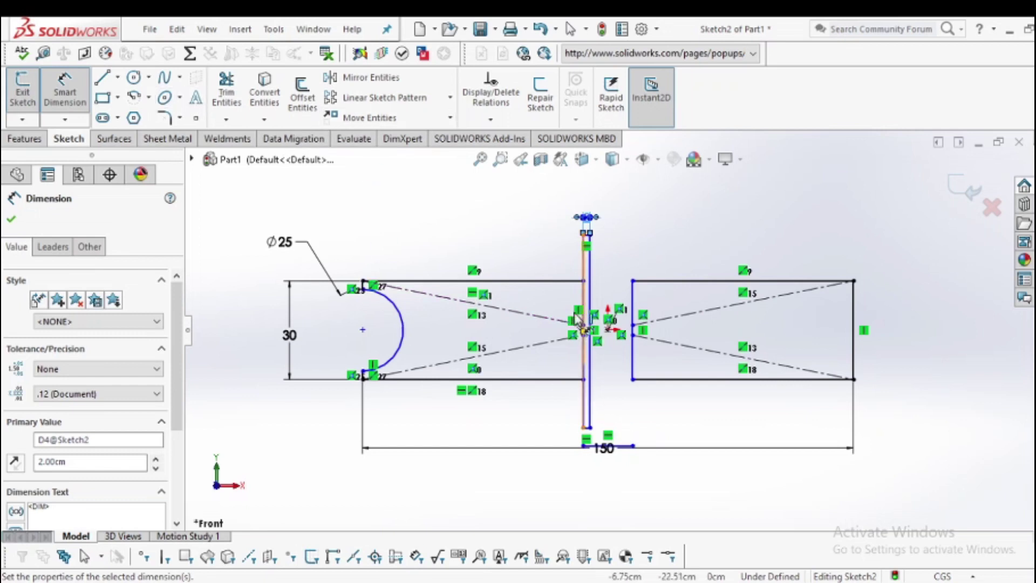
pyautogui.click(12, 219)
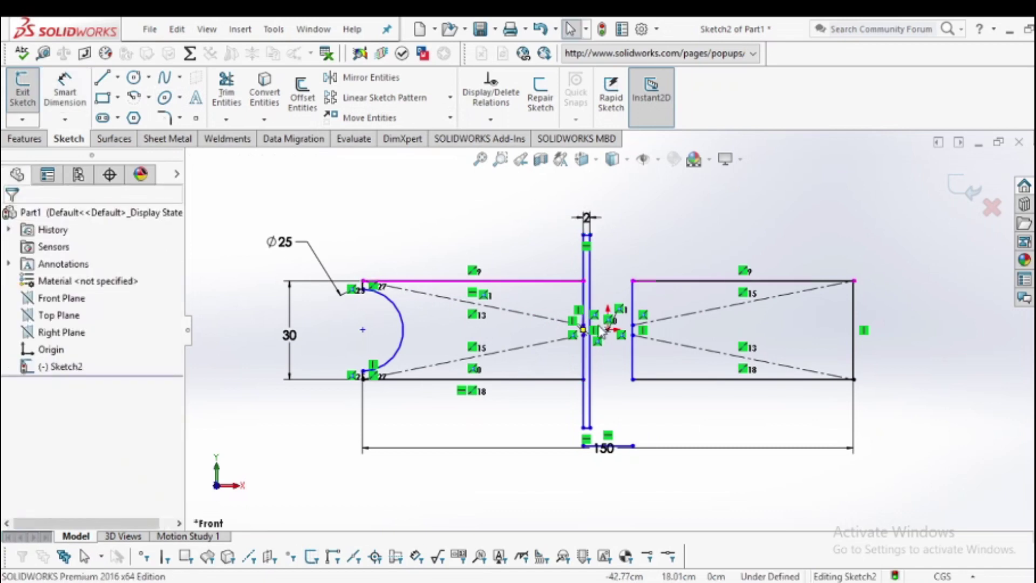
# Power-trim the narrow rectangle's edge where it closes off the piece with the arc, and remove that piece's leftover diagonal construction lines
pyautogui.scroll(-1, 609, 259)
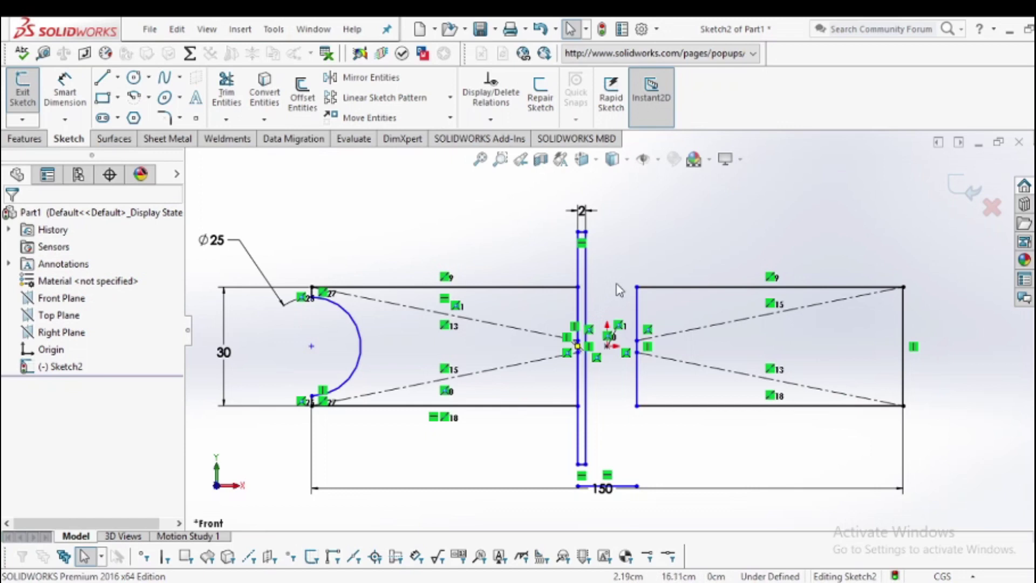
pyautogui.scroll(2, 620, 291)
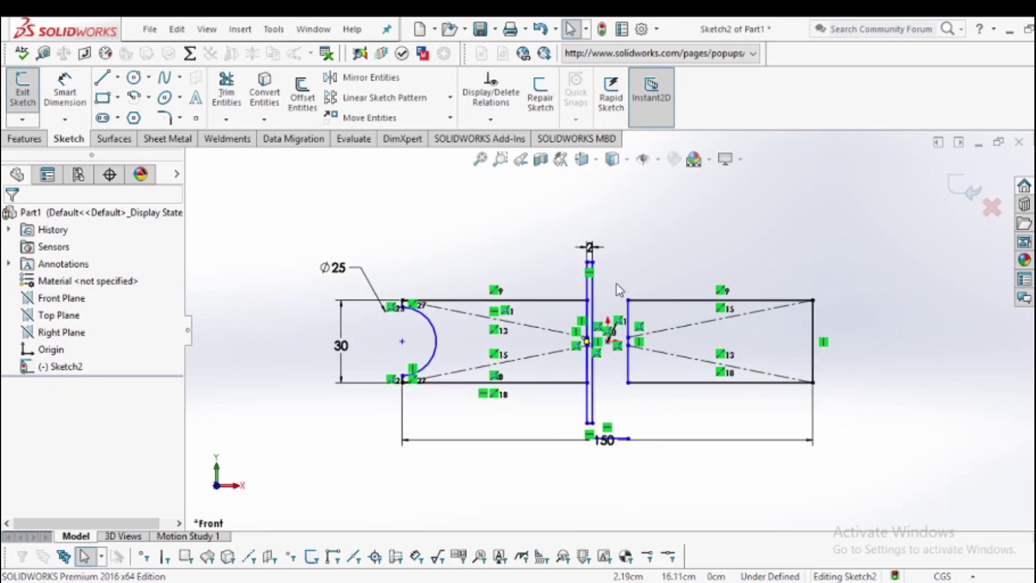
pyautogui.scroll(-2, 619, 290)
pyautogui.scroll(-2, 620, 290)
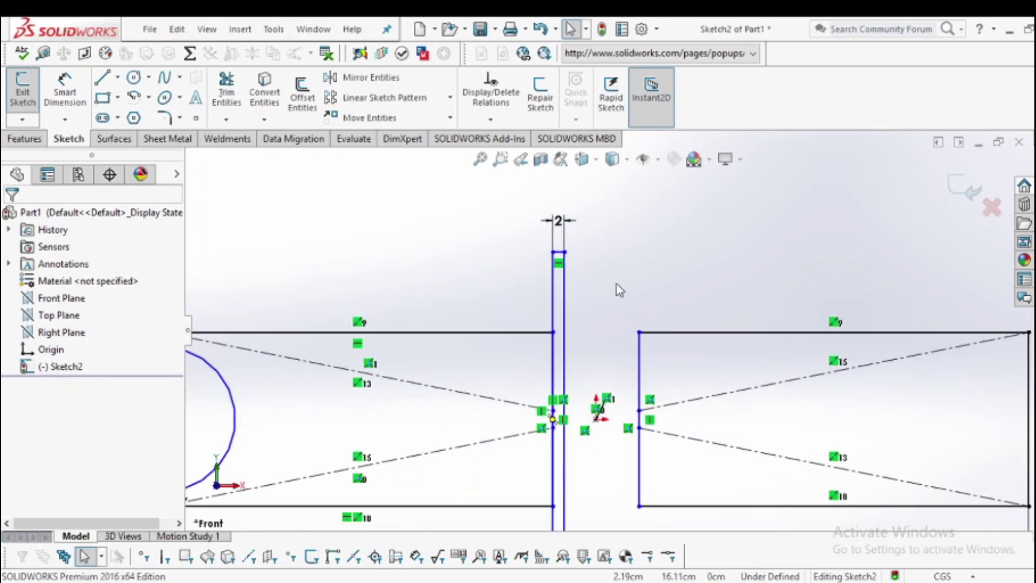
pyautogui.click(234, 97)
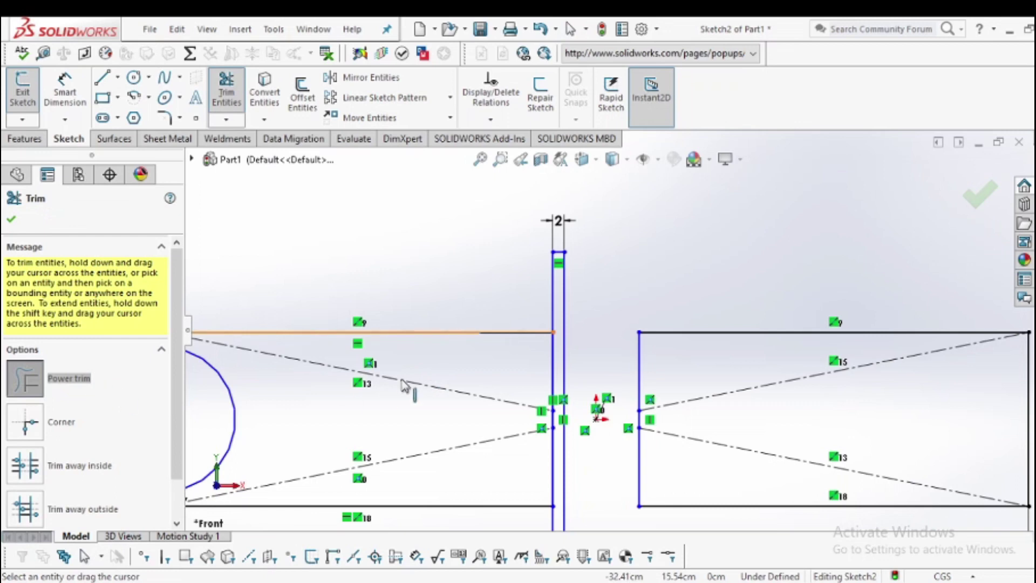
pyautogui.moveTo(540, 363); pyautogui.dragTo(559, 369)
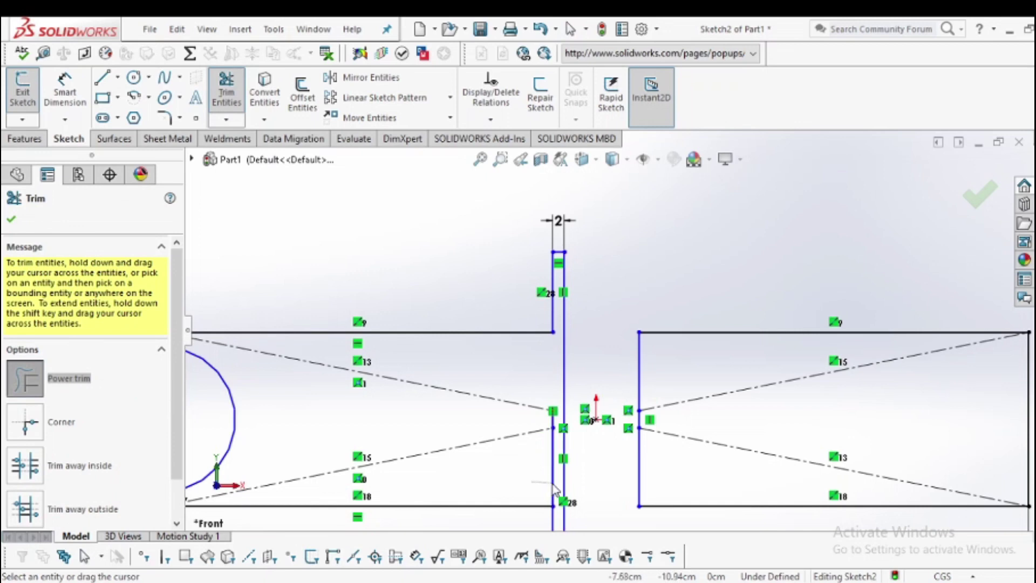
pyautogui.moveTo(553, 484); pyautogui.dragTo(555, 487)
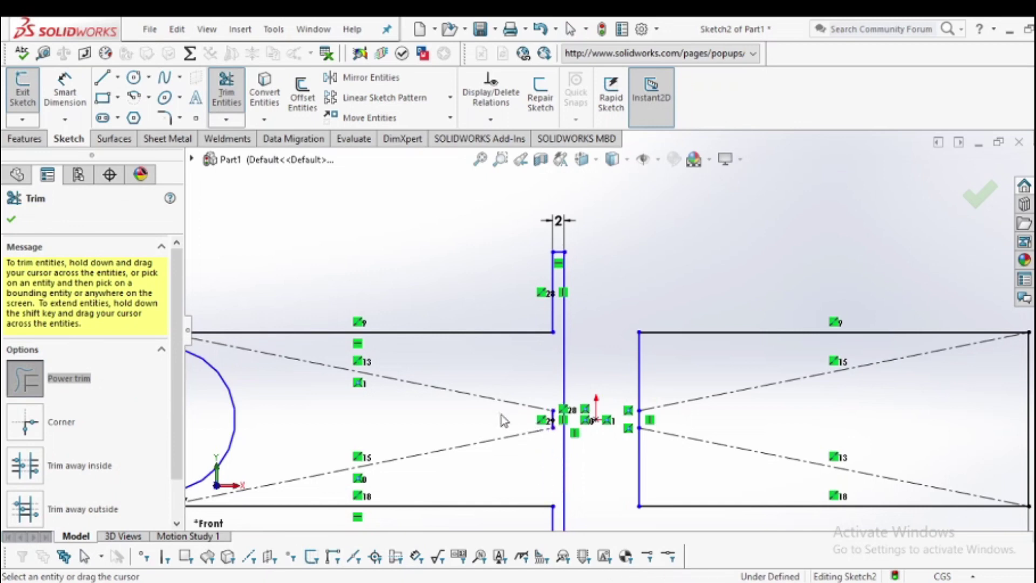
pyautogui.moveTo(499, 413)
pyautogui.mouseDown()
pyautogui.moveTo(527, 421)
pyautogui.moveTo(545, 409)
pyautogui.mouseUp()
pyautogui.moveTo(516, 456)
pyautogui.mouseDown()
pyautogui.moveTo(466, 469)
pyautogui.moveTo(433, 457)
pyautogui.mouseUp()
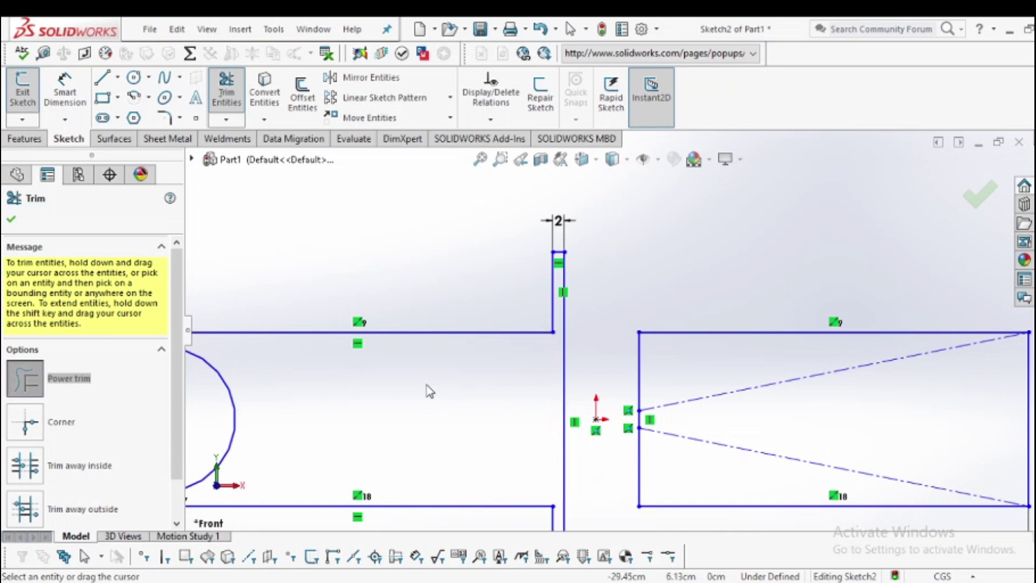
pyautogui.scroll(-1, 430, 391)
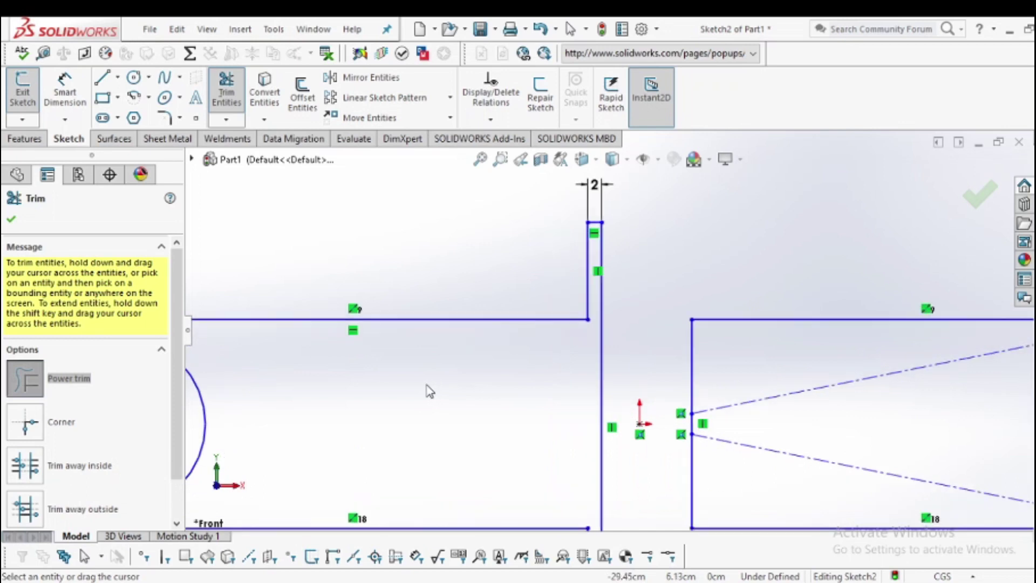
pyautogui.scroll(-1, 429, 390)
pyautogui.scroll(-1, 429, 391)
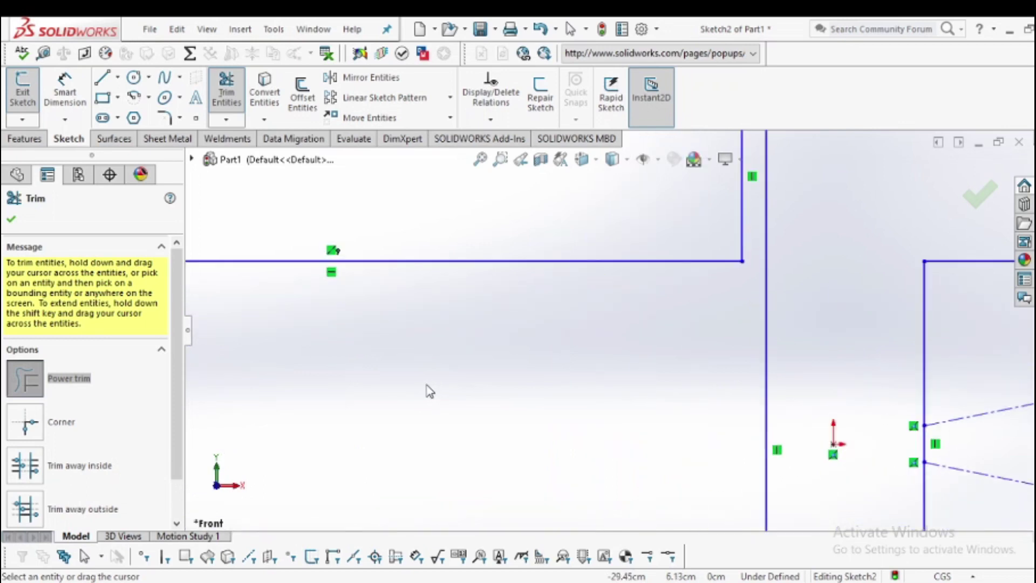
pyautogui.scroll(1, 429, 390)
pyautogui.scroll(1, 430, 391)
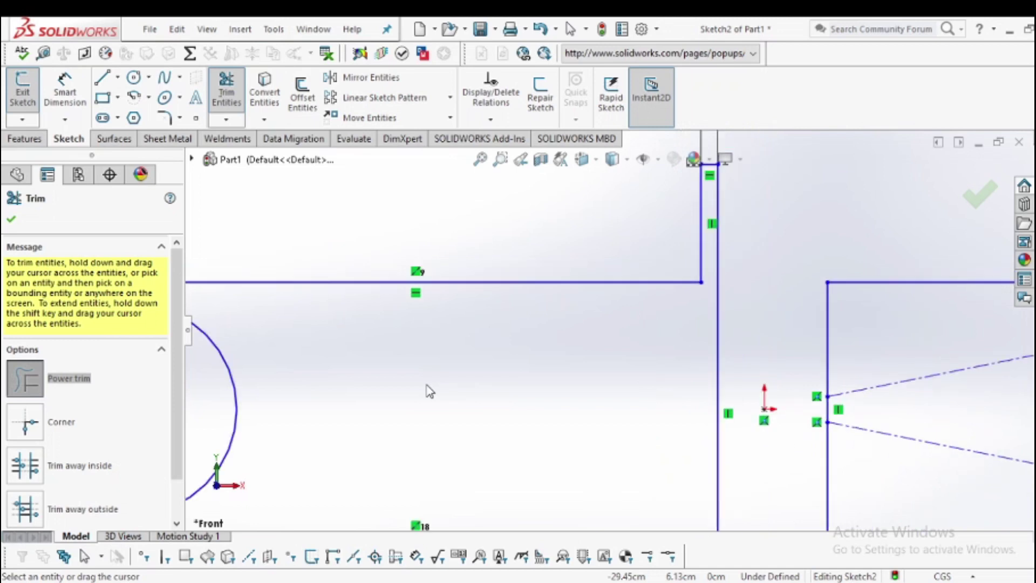
pyautogui.scroll(1, 430, 390)
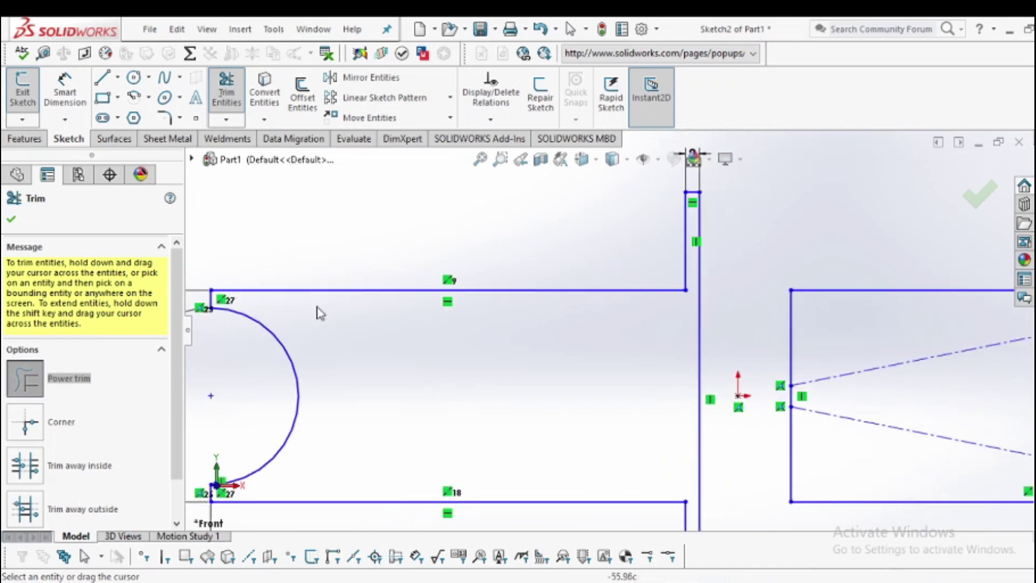
pyautogui.click(164, 79)
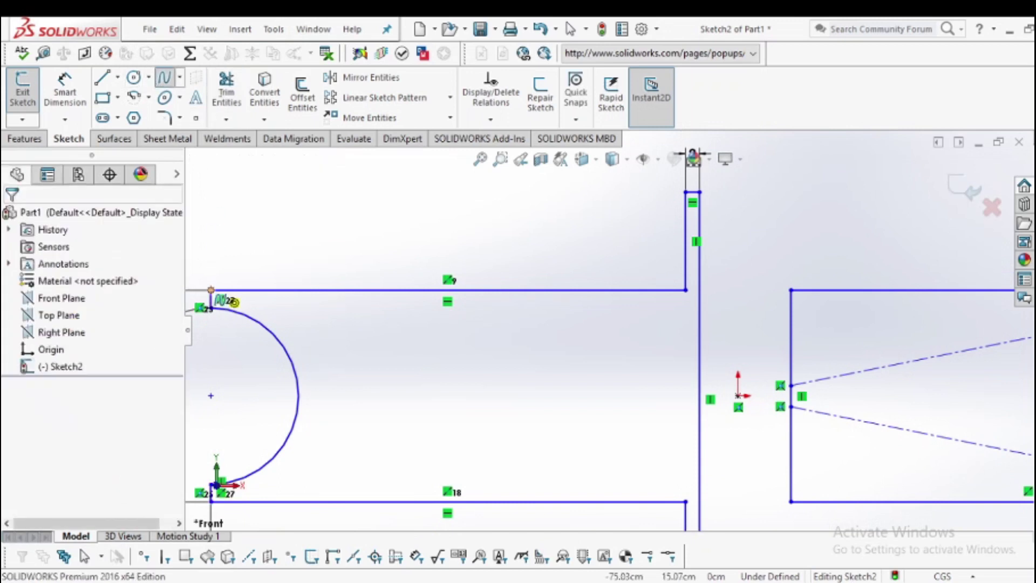
pyautogui.click(210, 295)
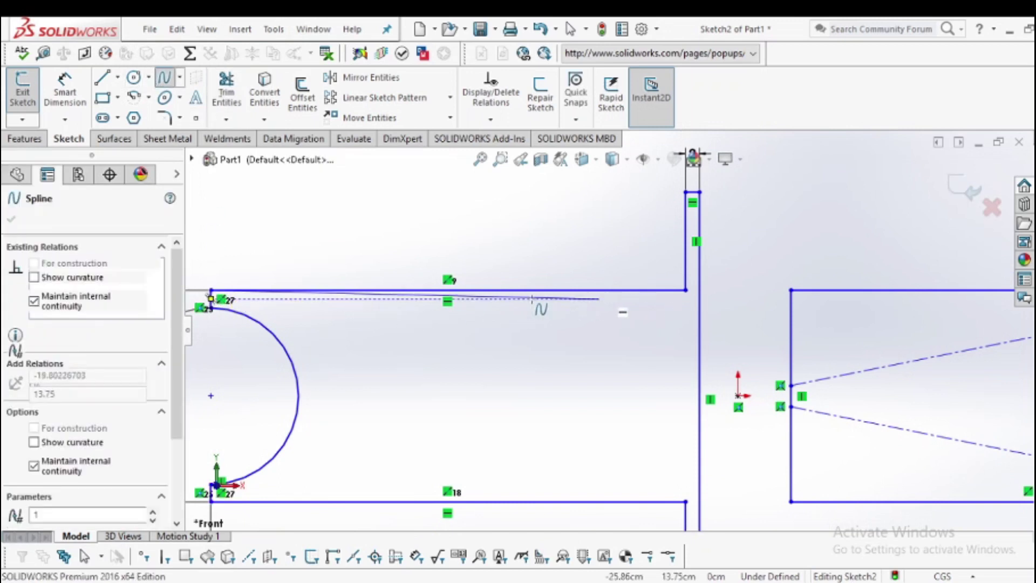
pyautogui.doubleClick(685, 291)
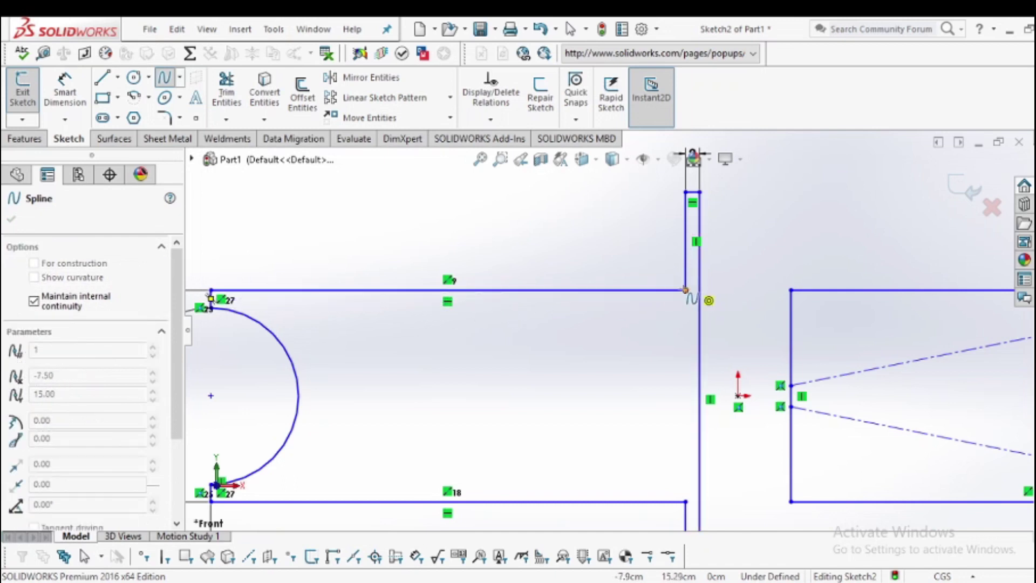
pyautogui.press('Escape')
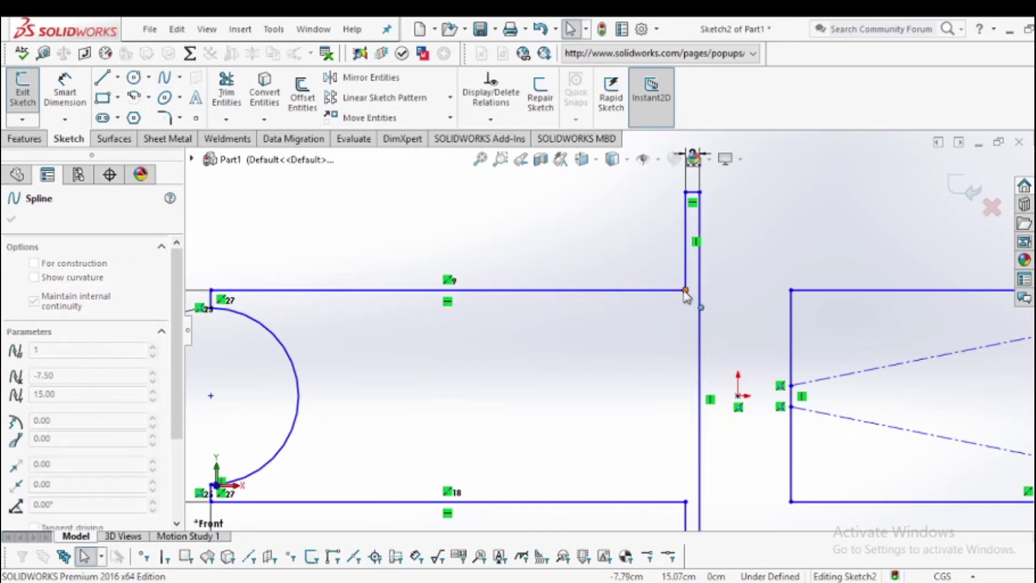
# Exit the sketch, reopen the profile sketch for editing, and draw a vertical centerline about 82 cm long through the origin
pyautogui.click(971, 195)
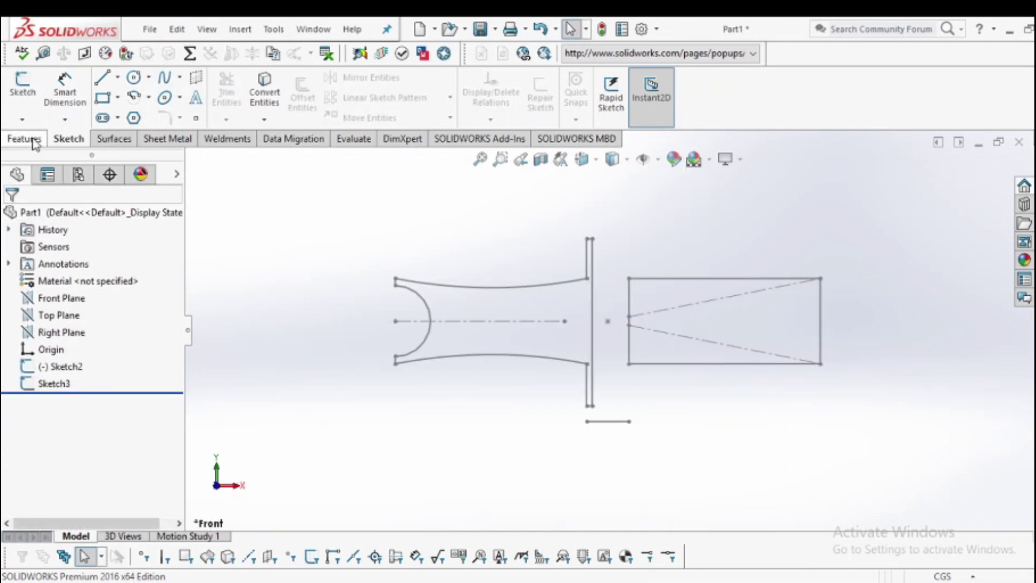
pyautogui.click(118, 78)
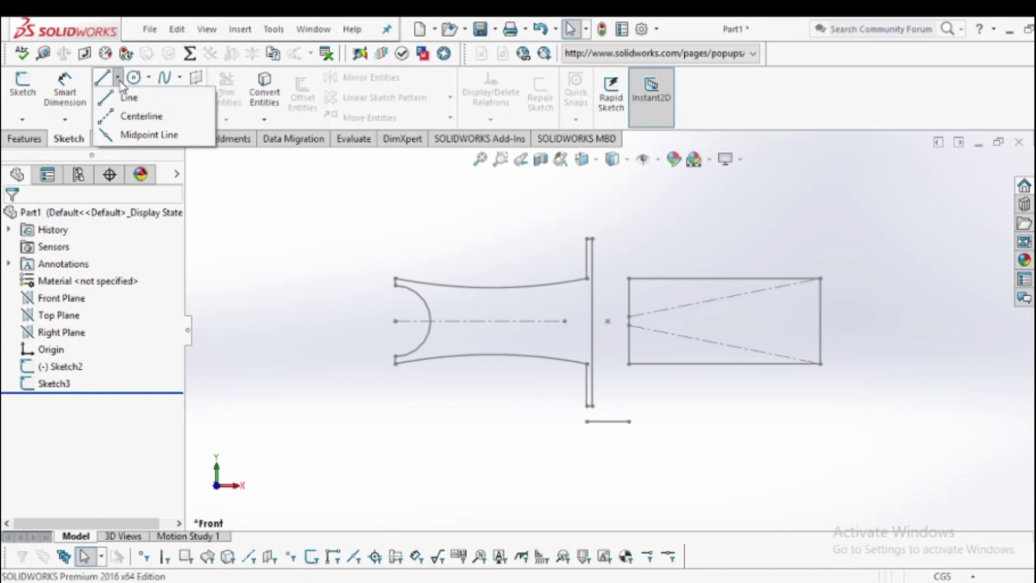
pyautogui.click(139, 112)
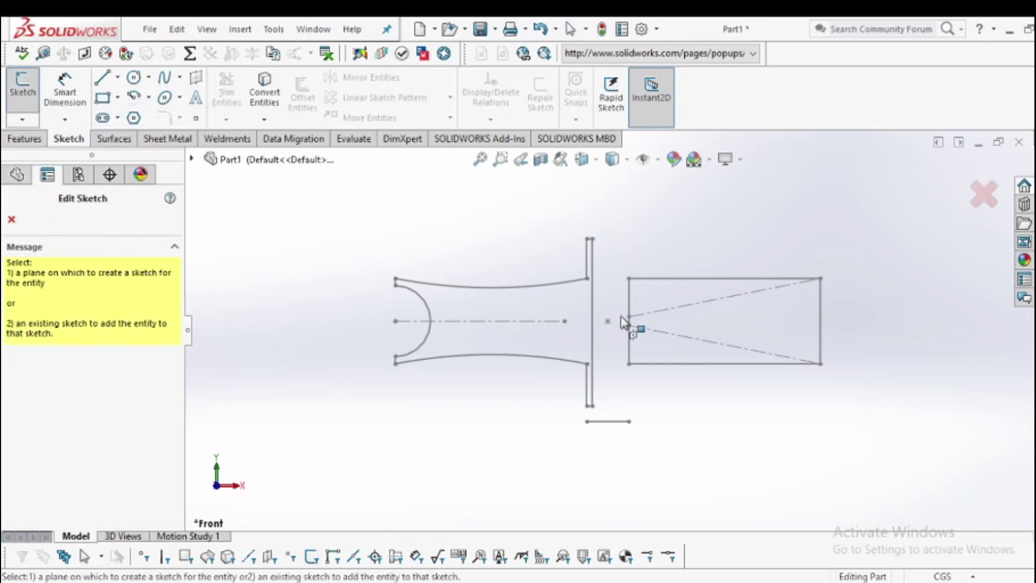
pyautogui.click(611, 328)
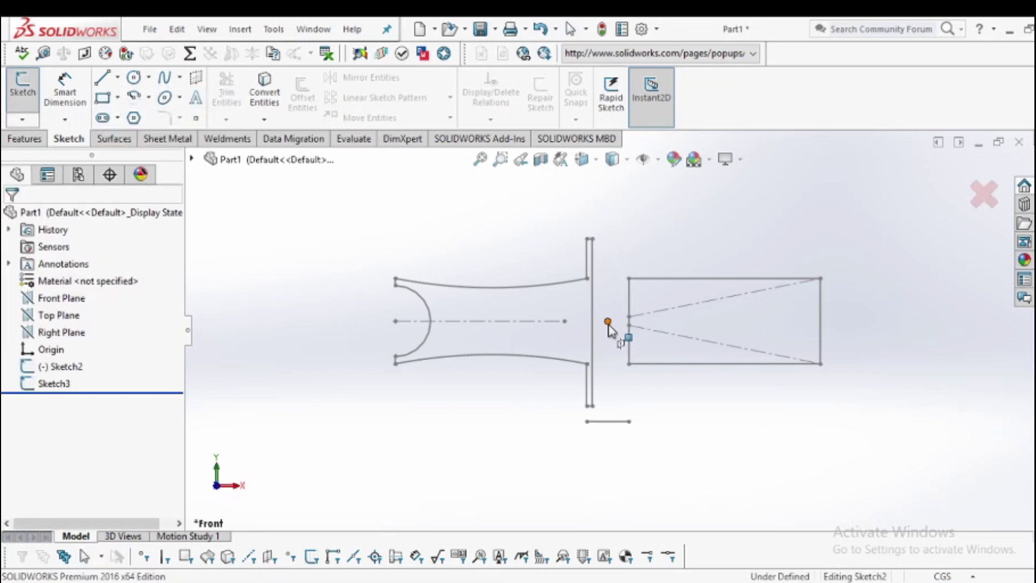
pyautogui.click(609, 218)
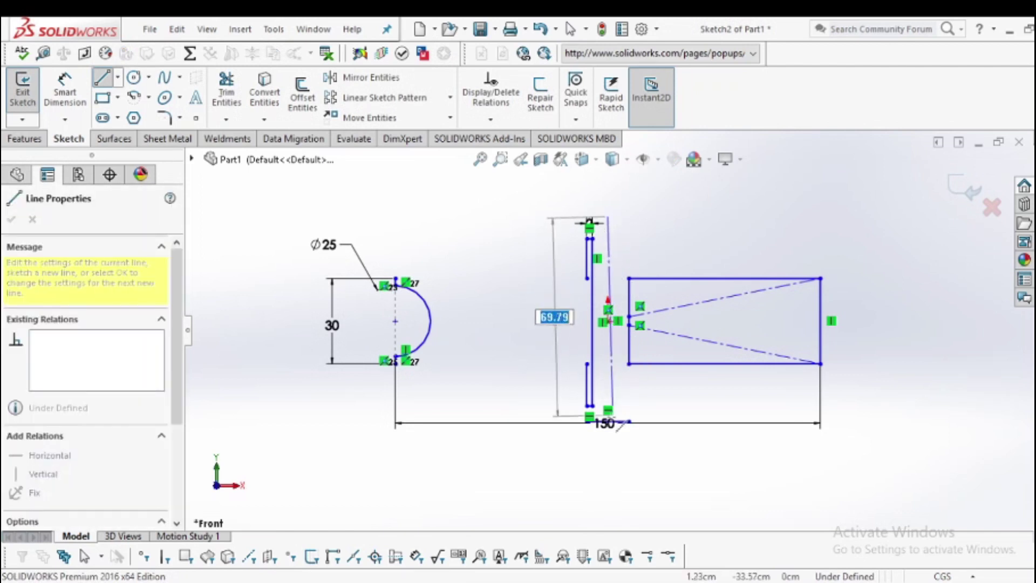
pyautogui.click(613, 456)
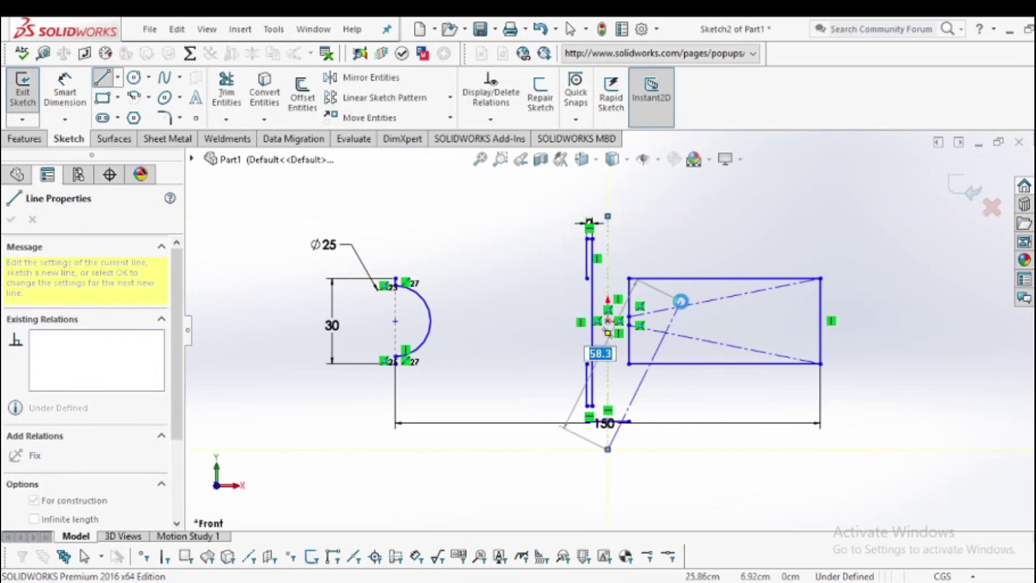
pyautogui.press('Escape')
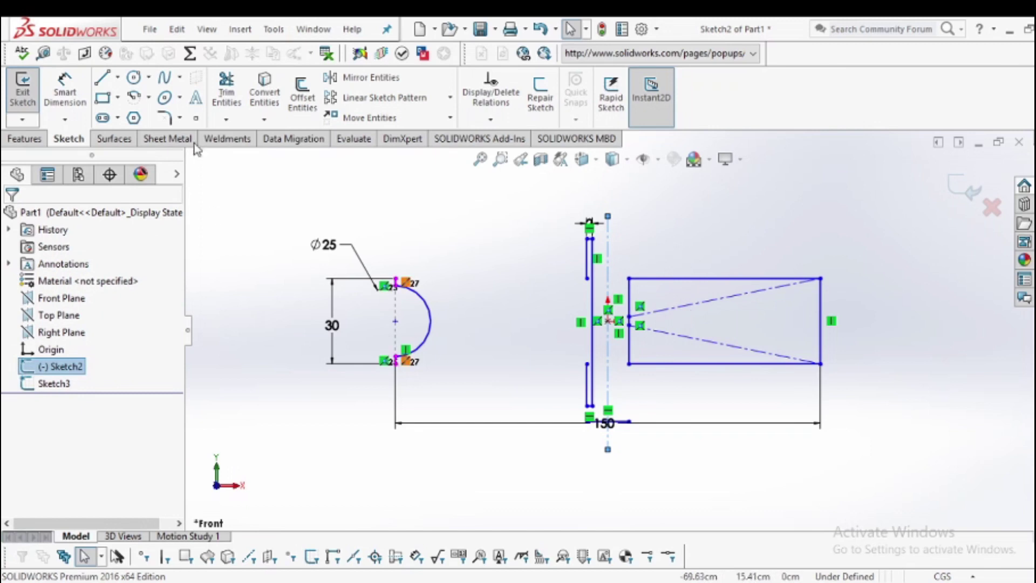
# Draw a spline about 68 cm long between the upper ends of the arc piece and the crosspiece, bending it slightly inward
pyautogui.click(164, 77)
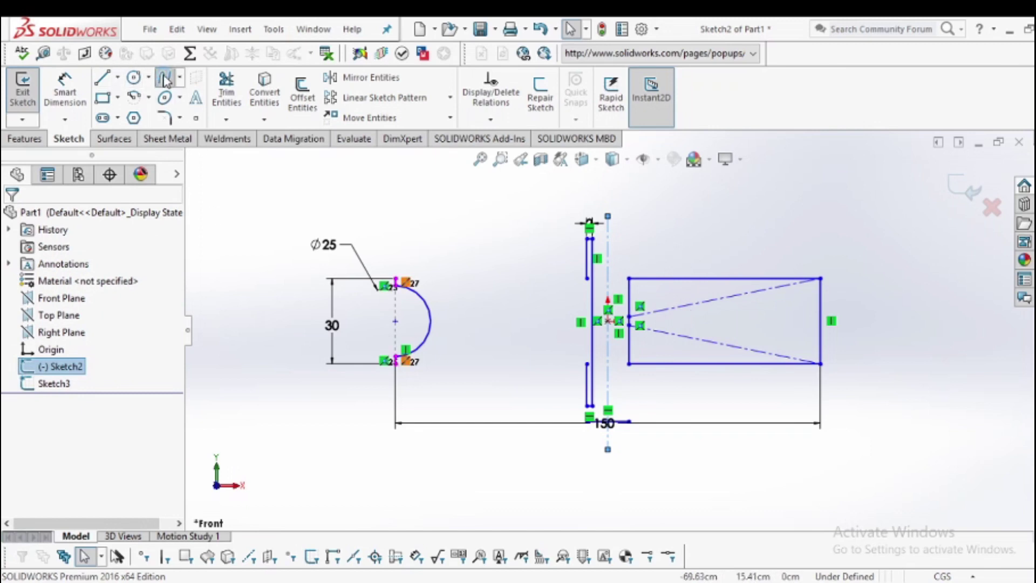
pyautogui.click(395, 281)
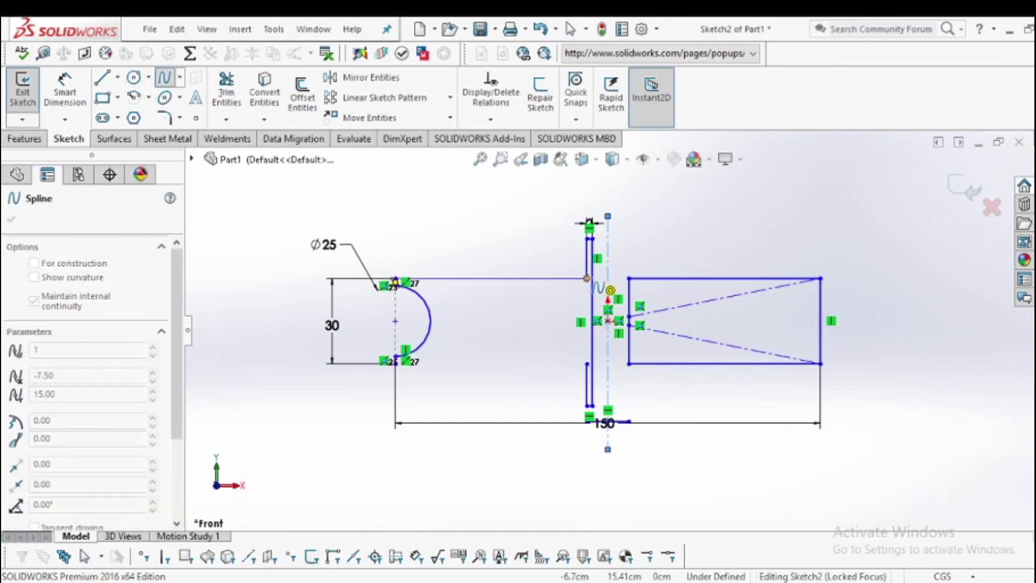
pyautogui.click(587, 259)
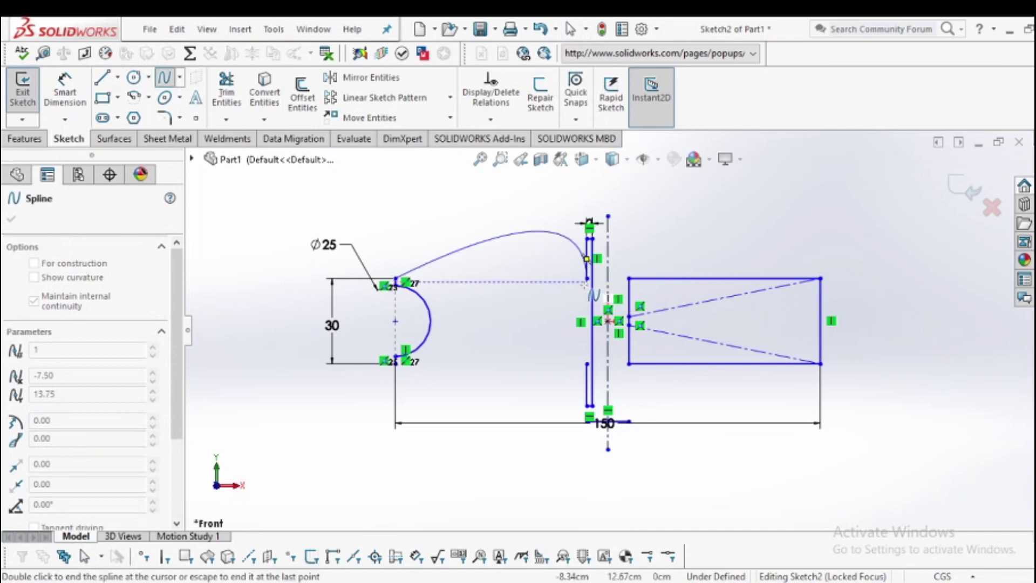
pyautogui.press('Escape')
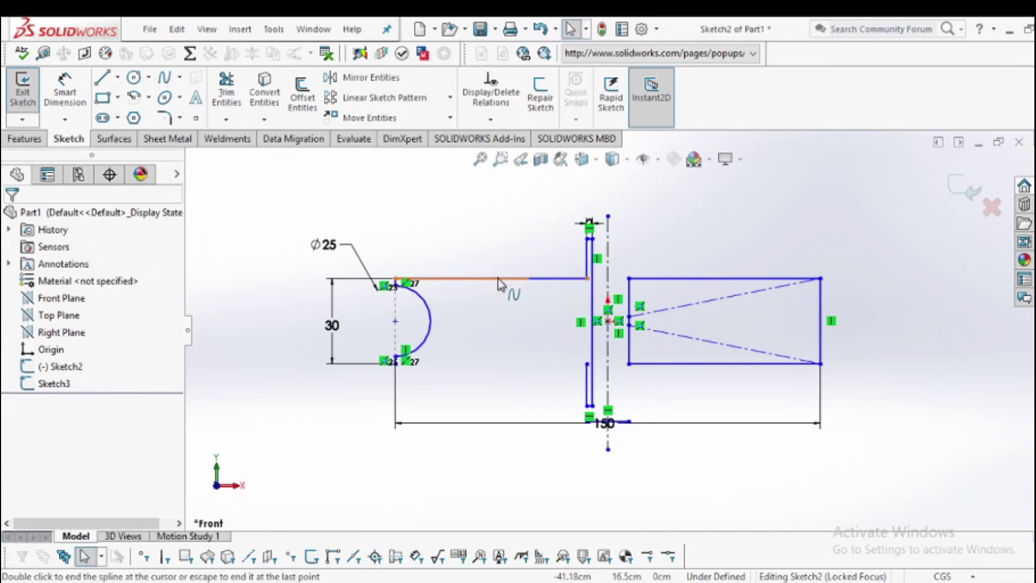
pyautogui.click(500, 280)
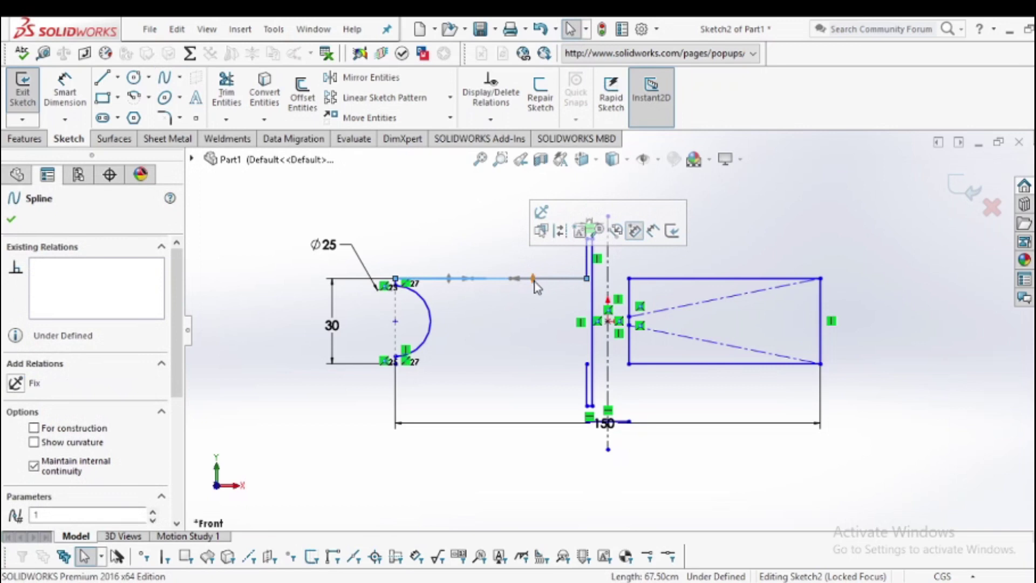
pyautogui.moveTo(534, 281); pyautogui.dragTo(533, 291)
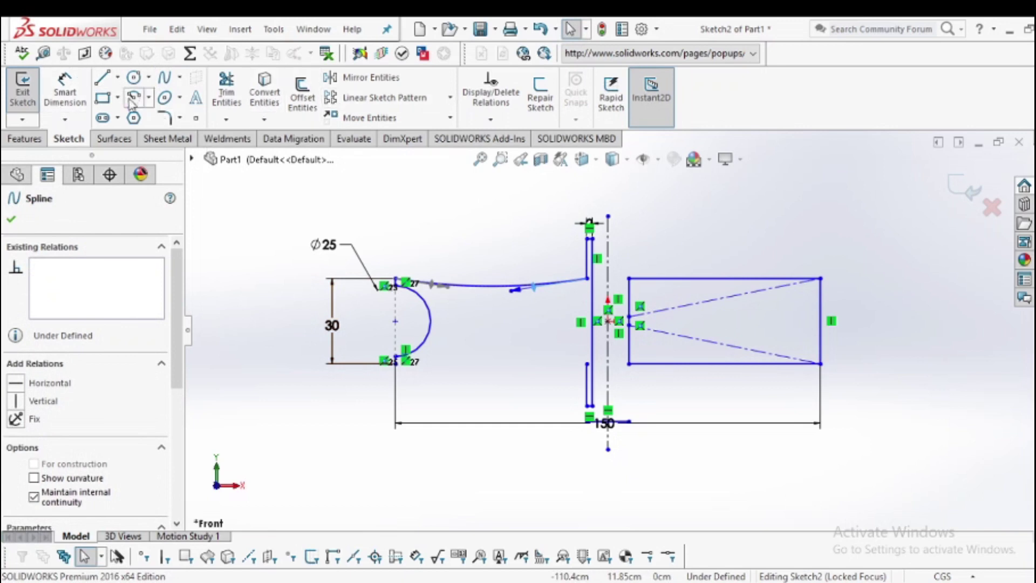
# Draw a horizontal centerline about 31 cm long from the arc's centre toward the crosspiece
pyautogui.click(118, 78)
pyautogui.click(138, 115)
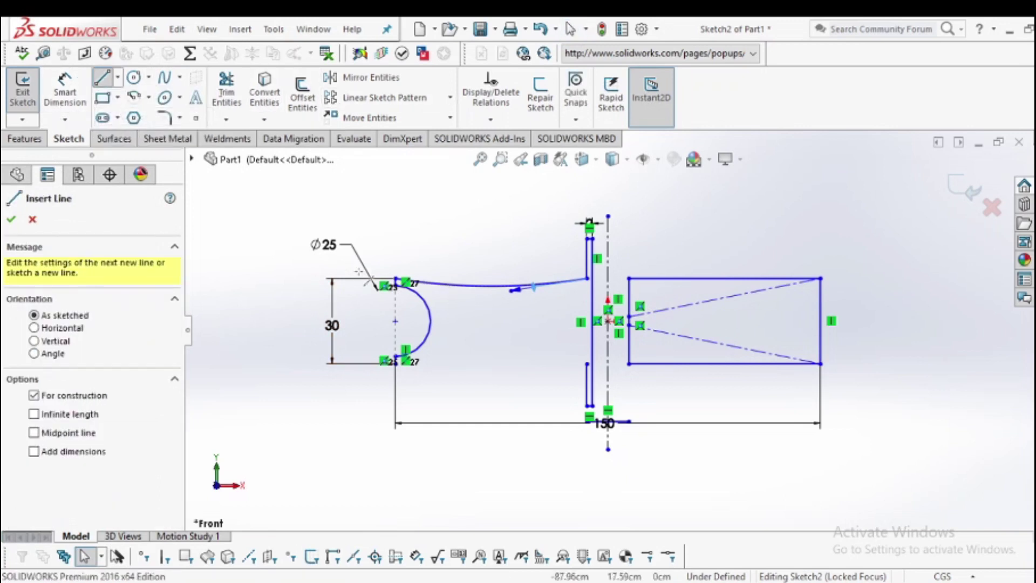
pyautogui.moveTo(395, 320)
pyautogui.mouseDown()
pyautogui.moveTo(496, 329)
pyautogui.moveTo(483, 321)
pyautogui.mouseUp()
pyautogui.press('Escape')
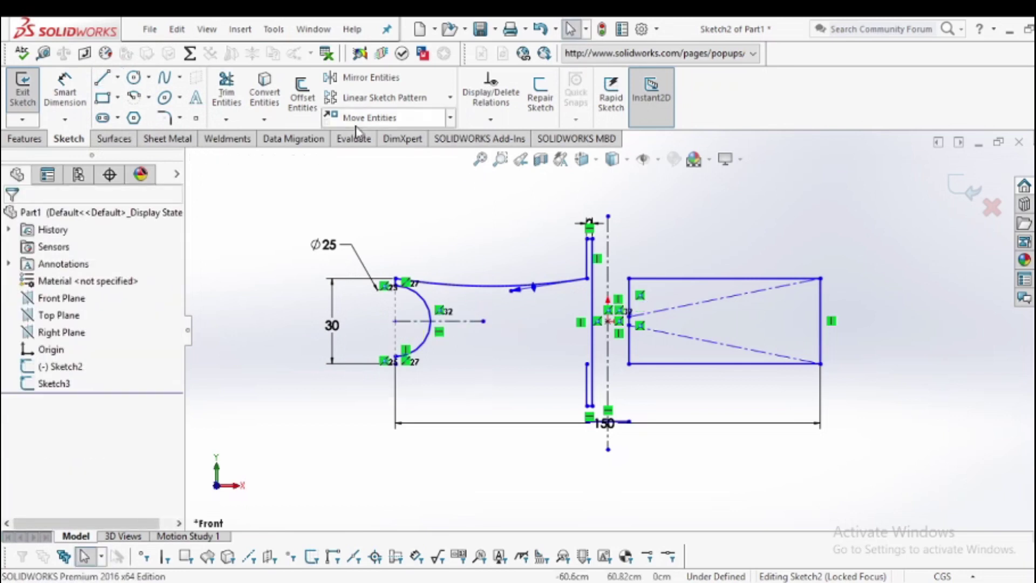
# Mirror the upper spline about the horizontal centerline with a copy kept, and delete that centerline
pyautogui.click(370, 77)
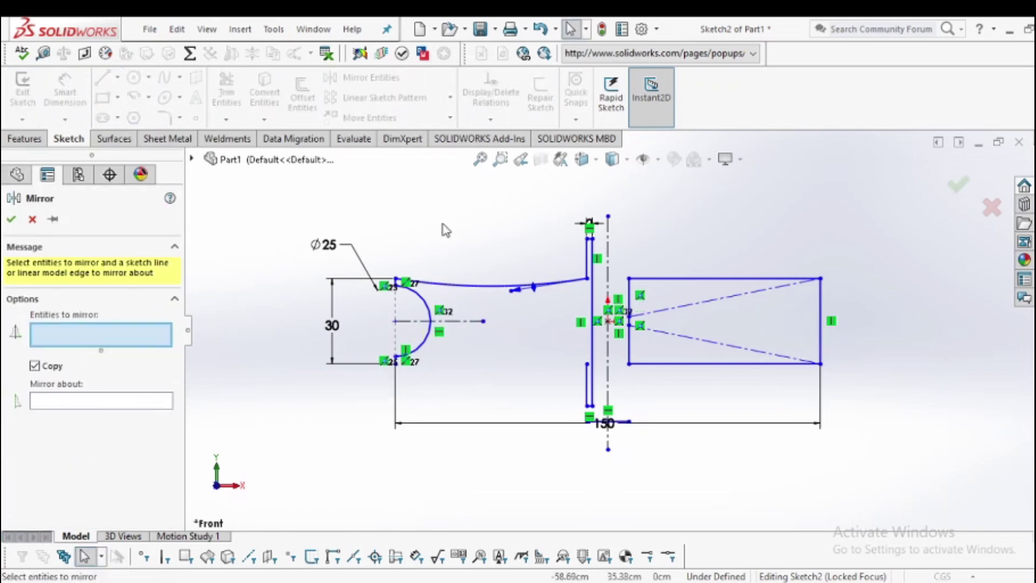
pyautogui.click(481, 292)
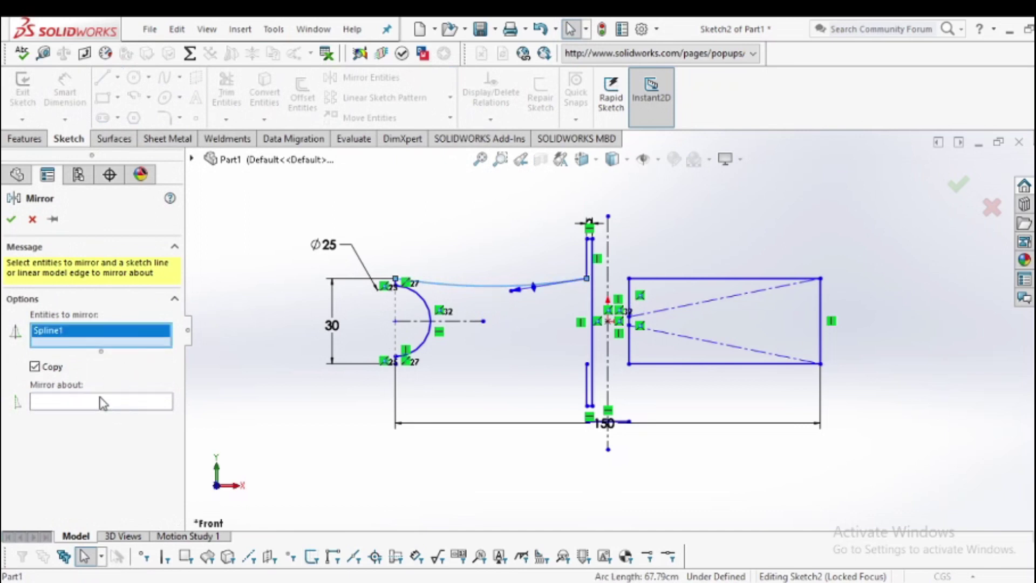
pyautogui.click(479, 321)
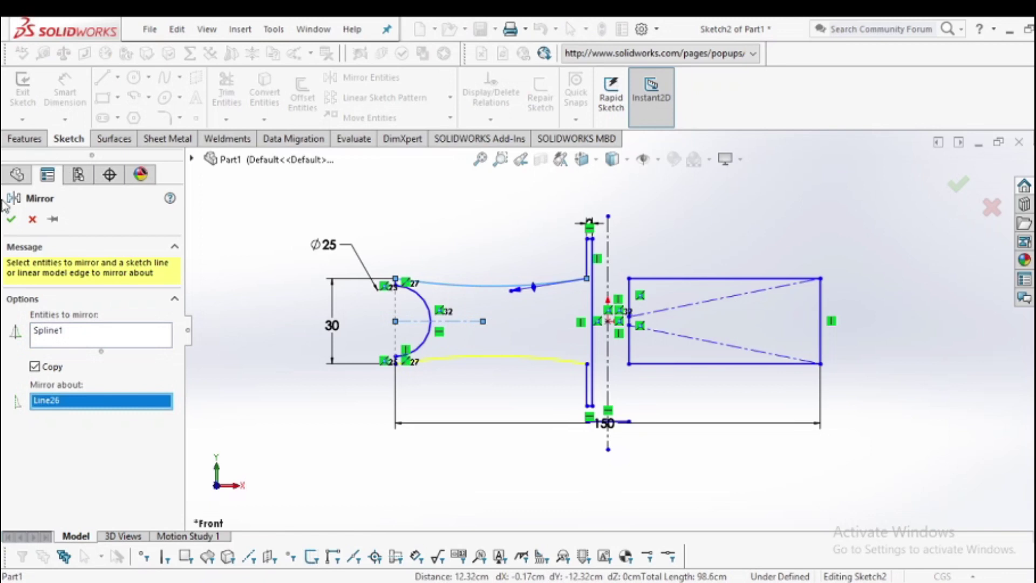
pyautogui.click(12, 220)
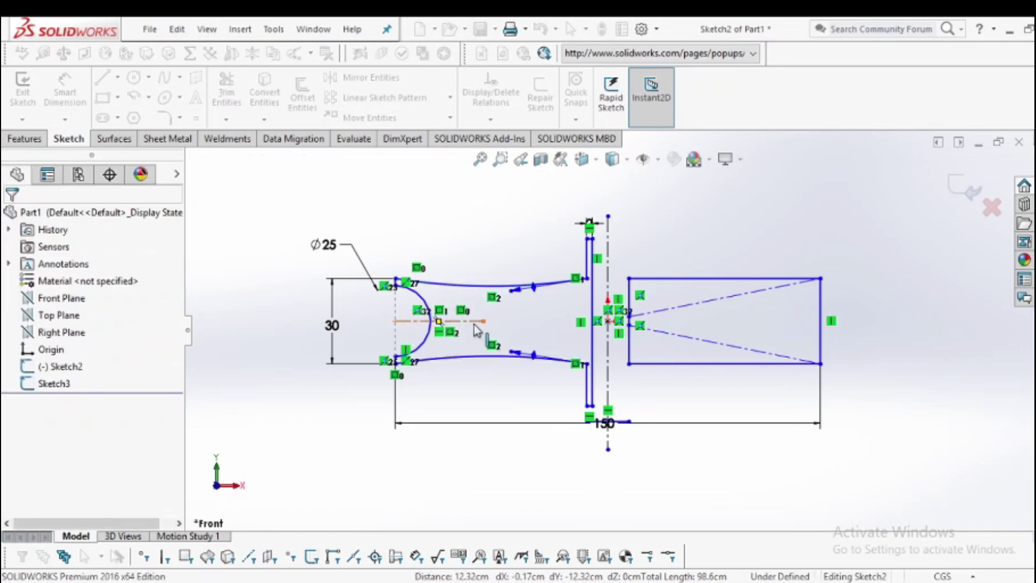
pyautogui.click(475, 323)
pyautogui.press('Delete')
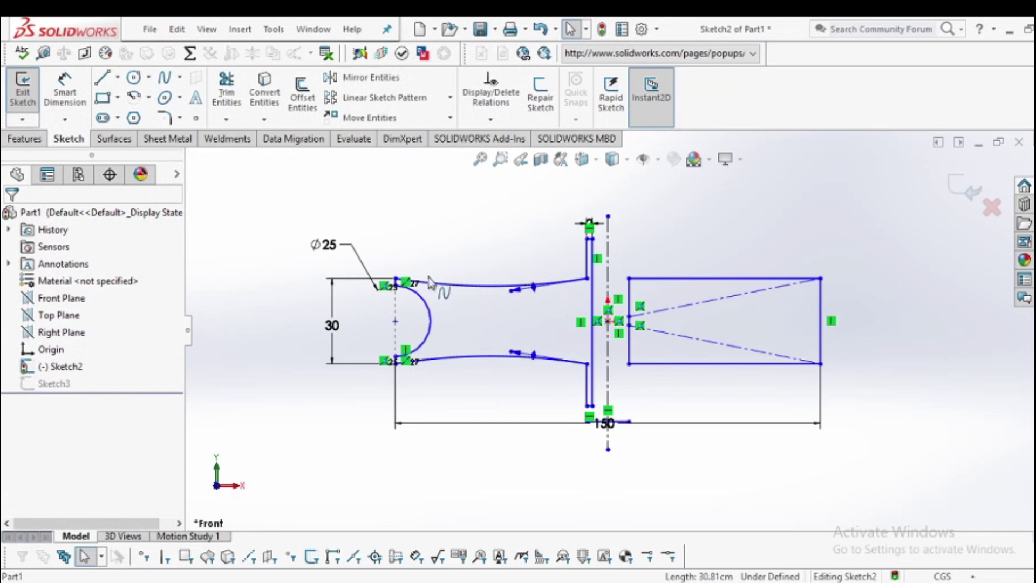
# Revolve the handle-like region 360 degrees about the vertical centerline as a one-direction thin feature 1 cm thick
pyautogui.click(23, 141)
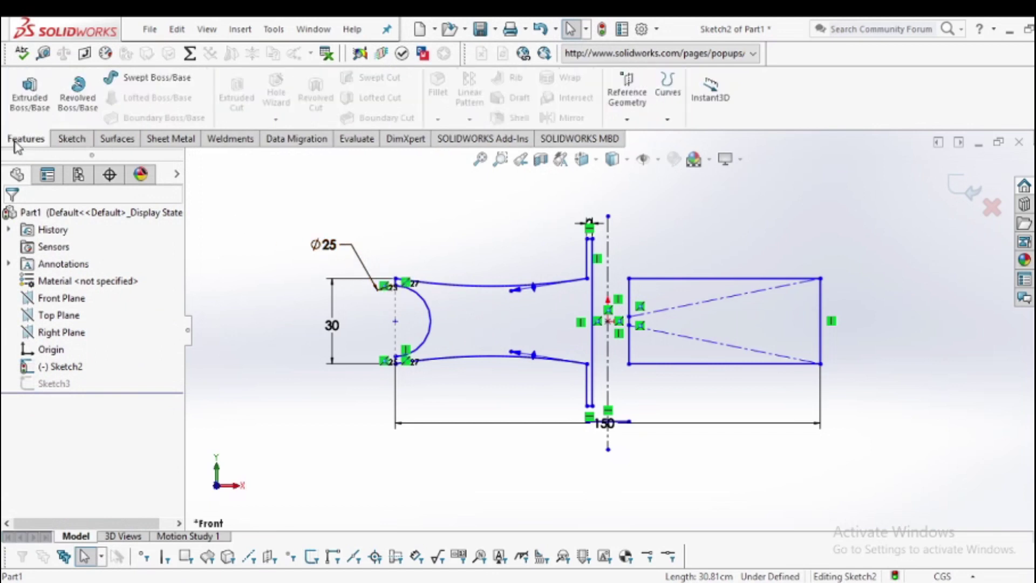
pyautogui.click(83, 107)
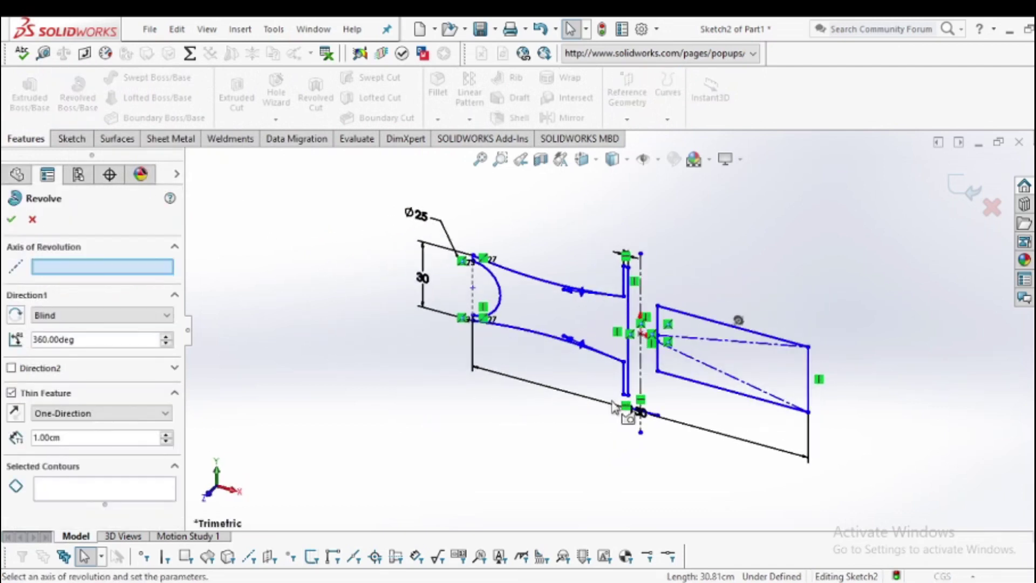
pyautogui.click(644, 298)
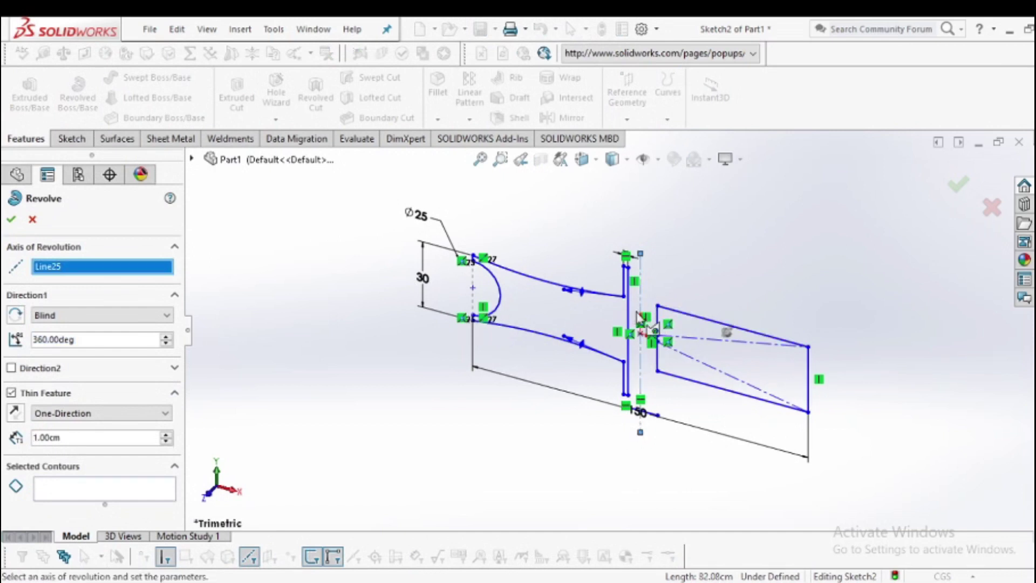
pyautogui.click(642, 311)
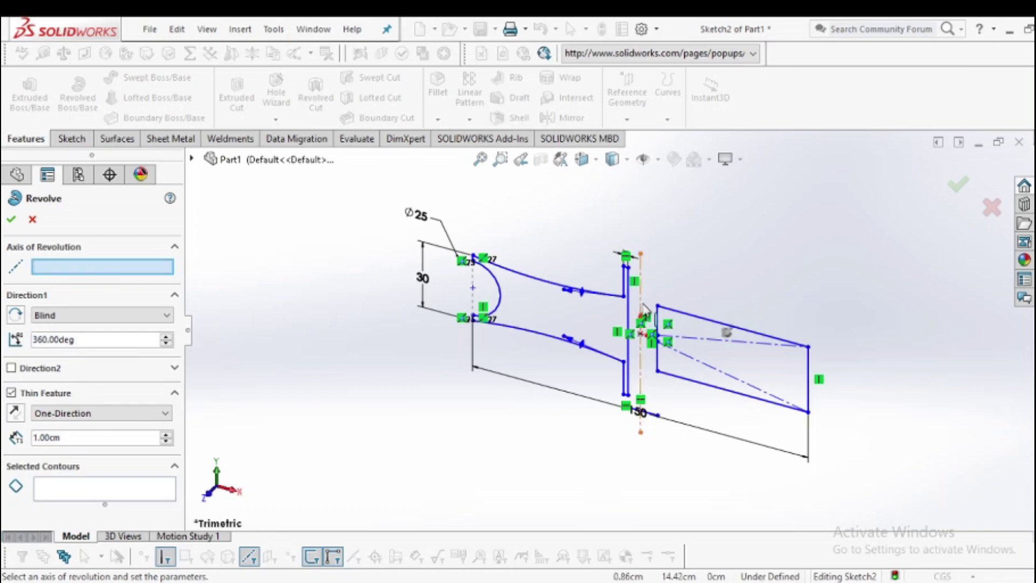
pyautogui.click(641, 291)
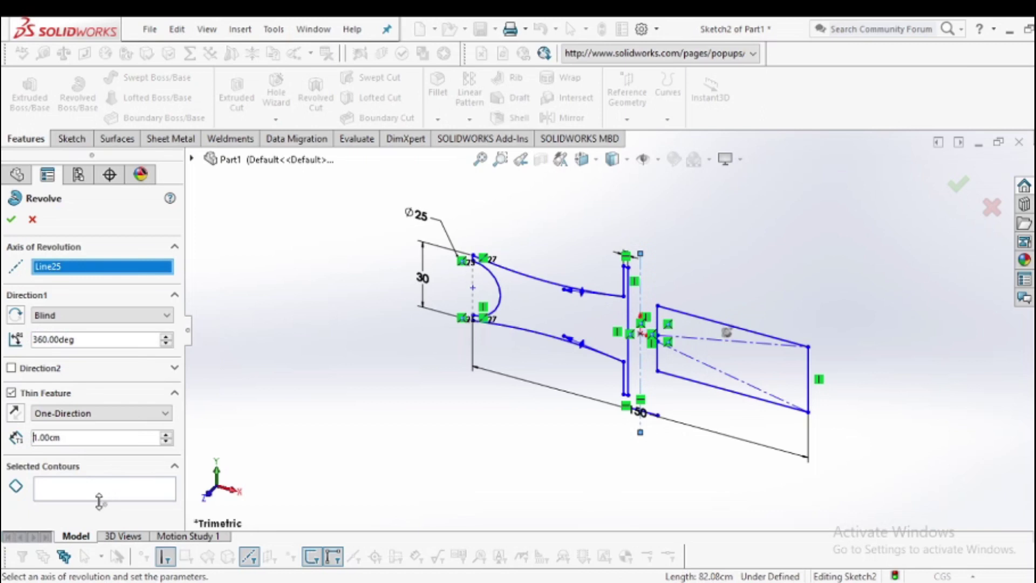
pyautogui.click(120, 493)
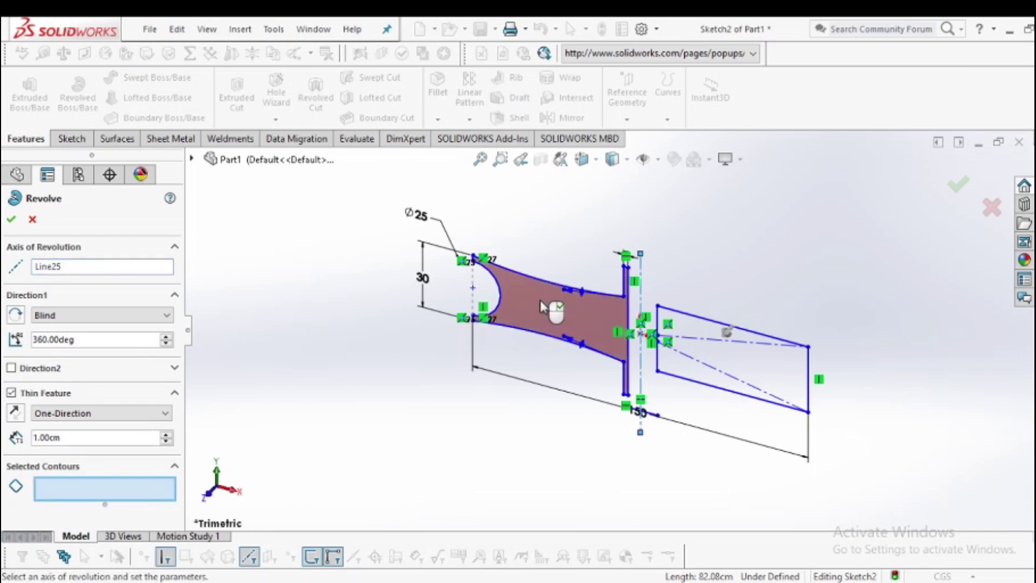
pyautogui.click(514, 307)
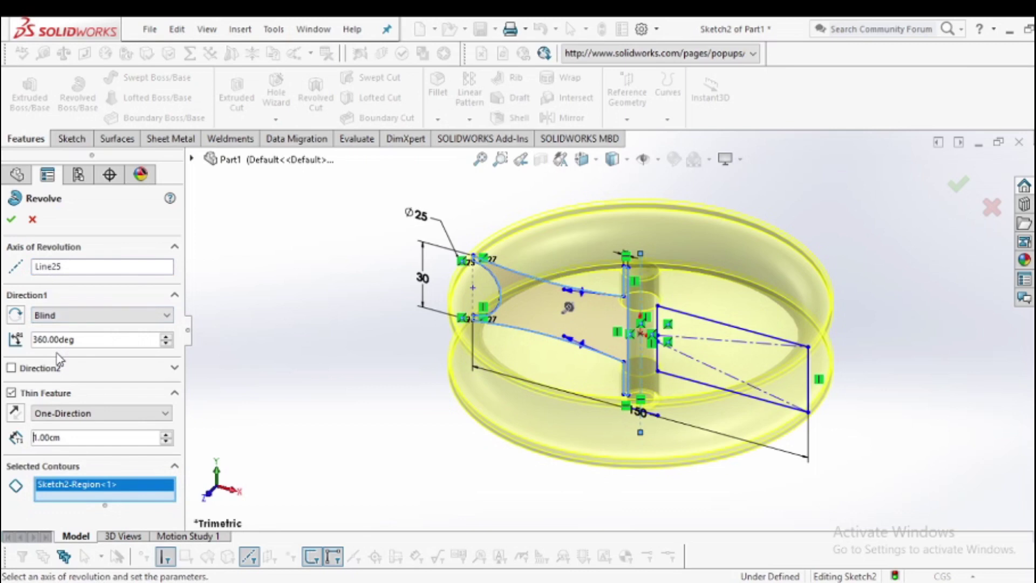
pyautogui.click(11, 220)
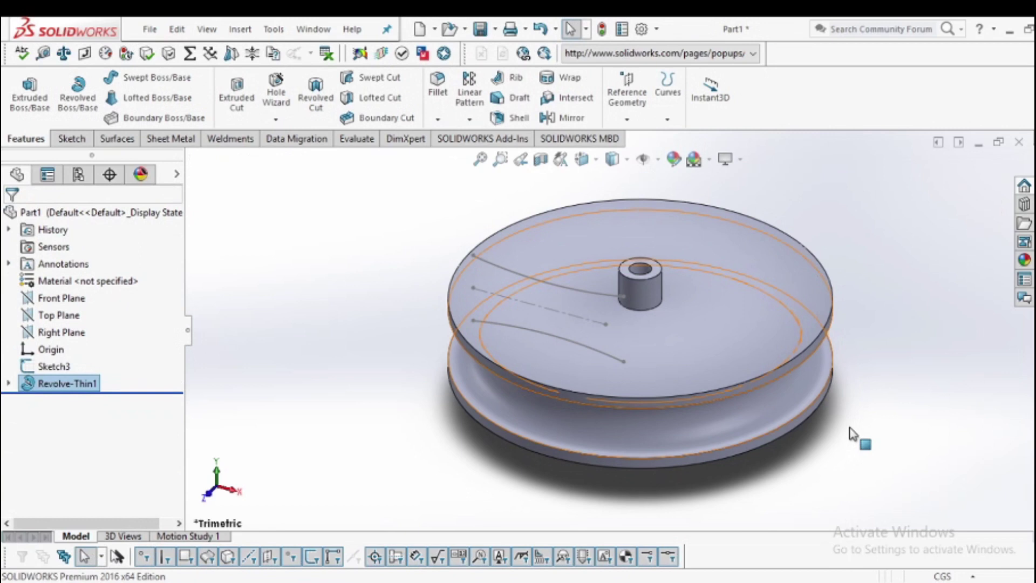
# Examine the revolved body from its underside, including its large end face and where the Front Plane passes through it
pyautogui.moveTo(851, 430); pyautogui.dragTo(846, 455, button='middle')
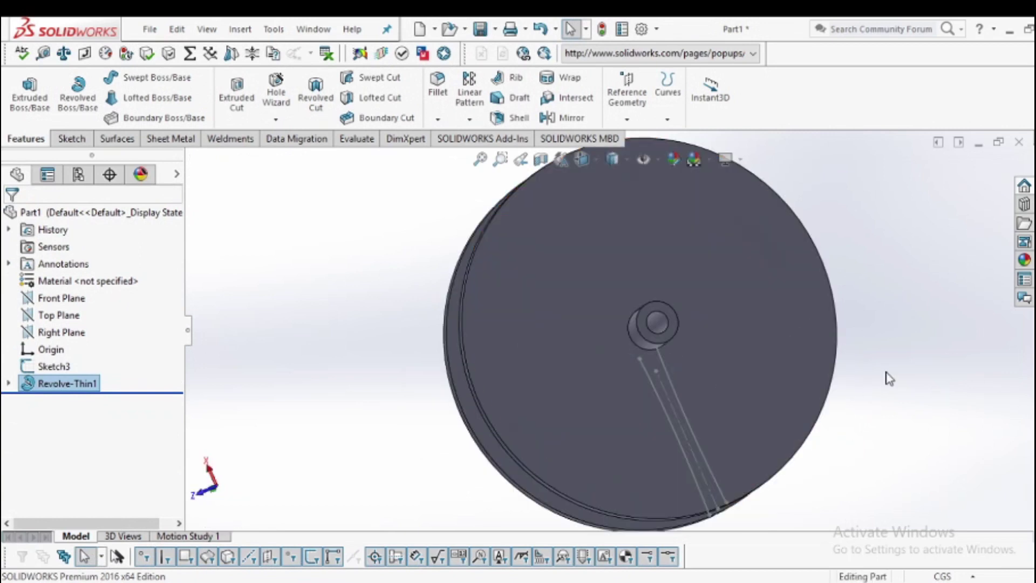
pyautogui.moveTo(889, 379); pyautogui.dragTo(954, 398, button='middle')
pyautogui.moveTo(911, 392); pyautogui.dragTo(865, 398, button='middle')
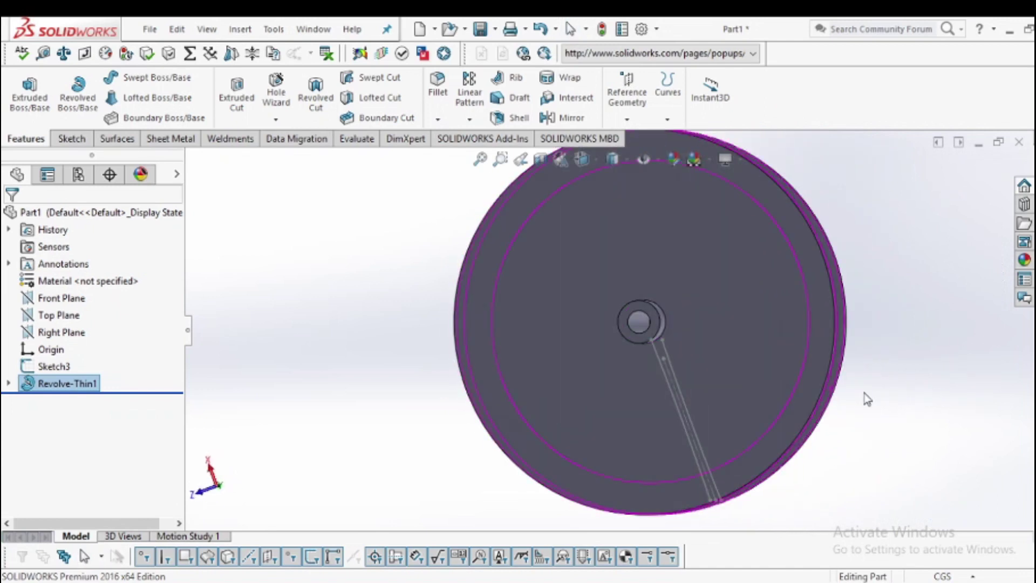
pyautogui.click(719, 310)
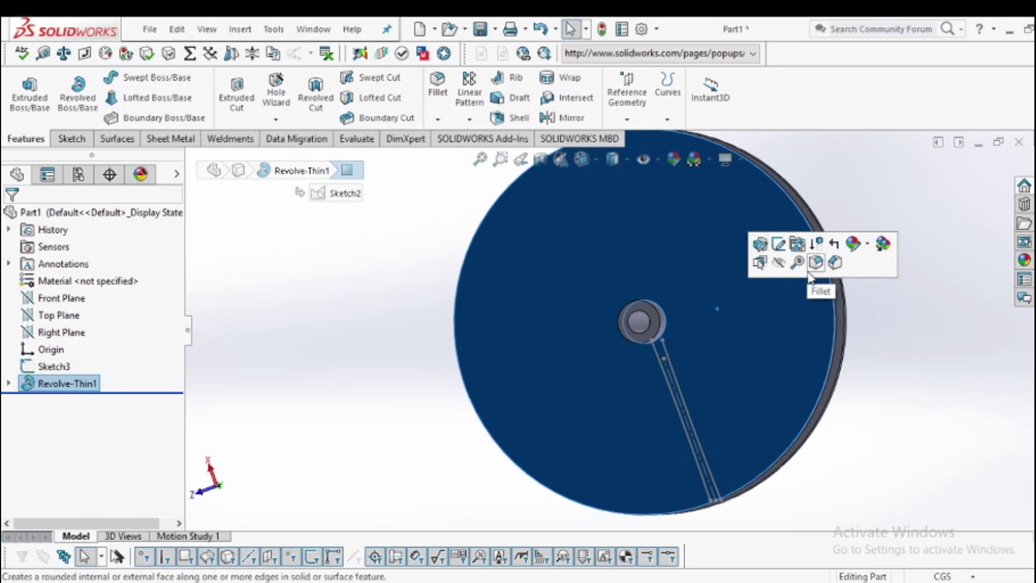
pyautogui.rightClick(775, 316)
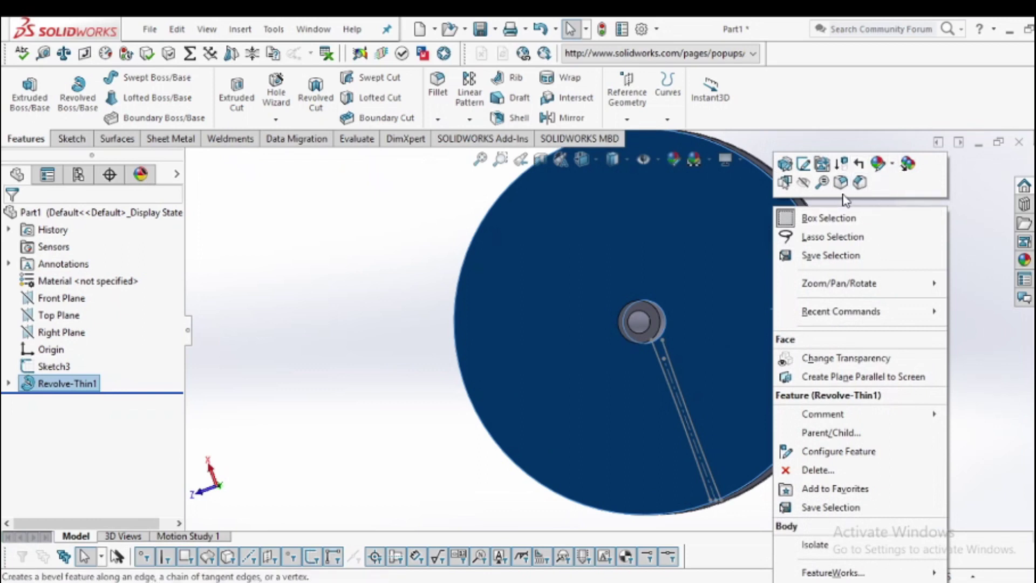
pyautogui.press('Escape')
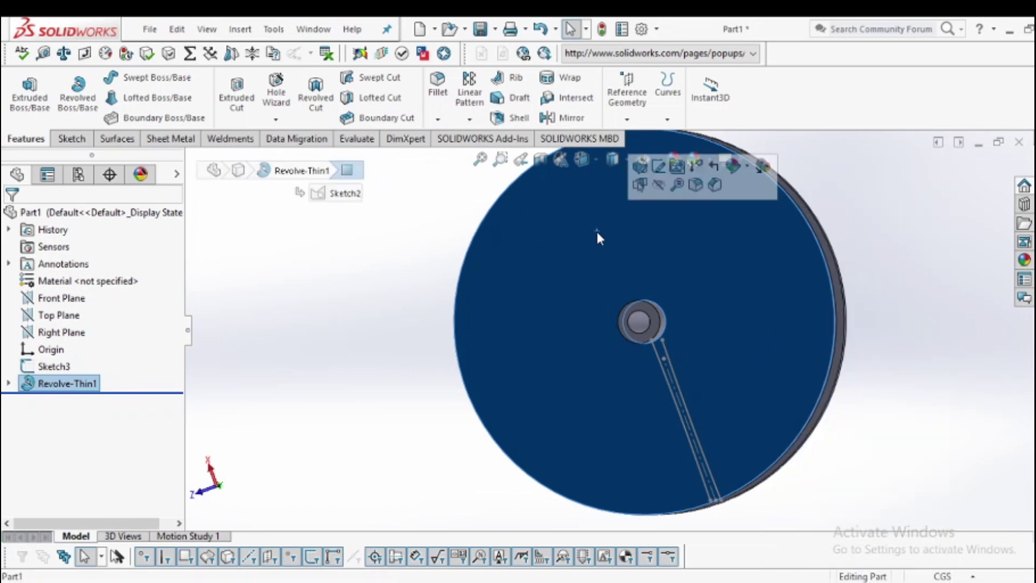
pyautogui.press('Escape')
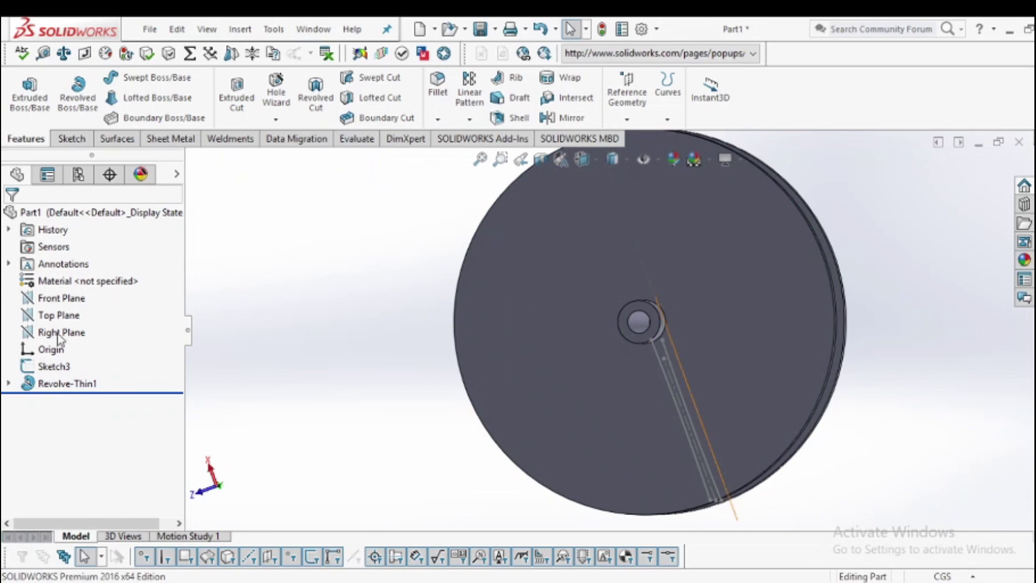
pyautogui.click(68, 301)
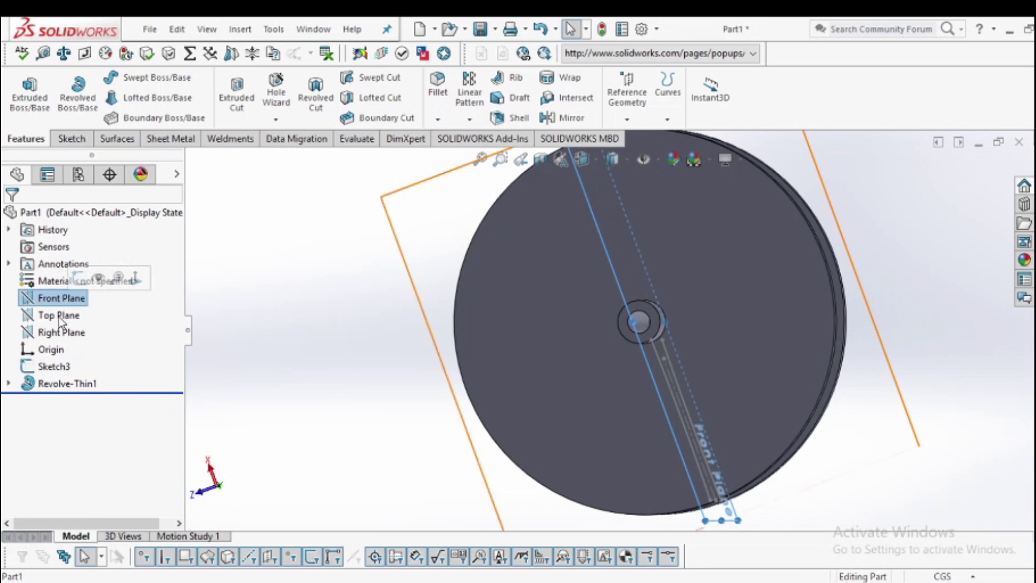
# Sketch a circle on the Top Plane centred at the origin, matching the wheel's 152 cm outer diameter
pyautogui.click(62, 318)
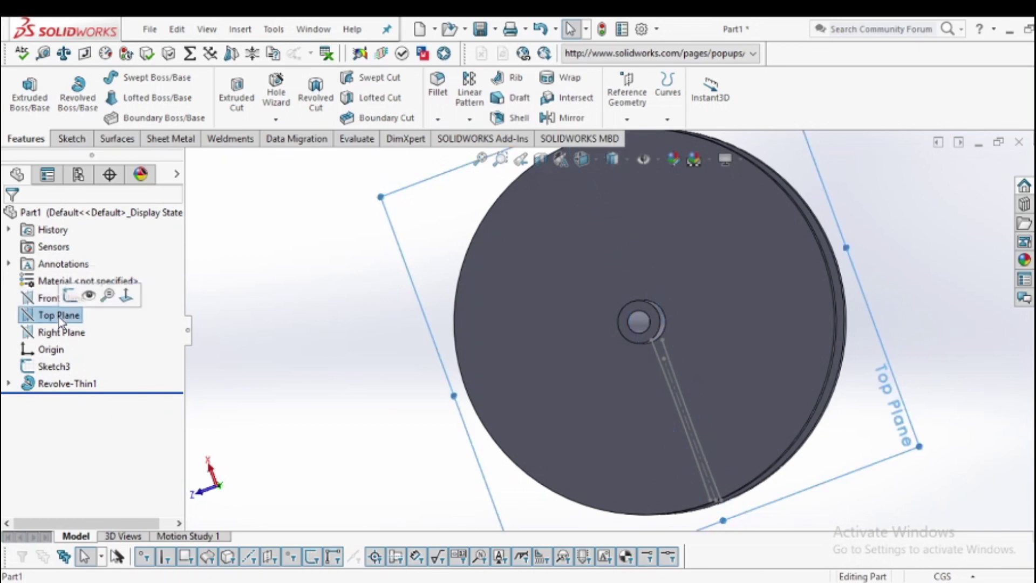
pyautogui.click(126, 295)
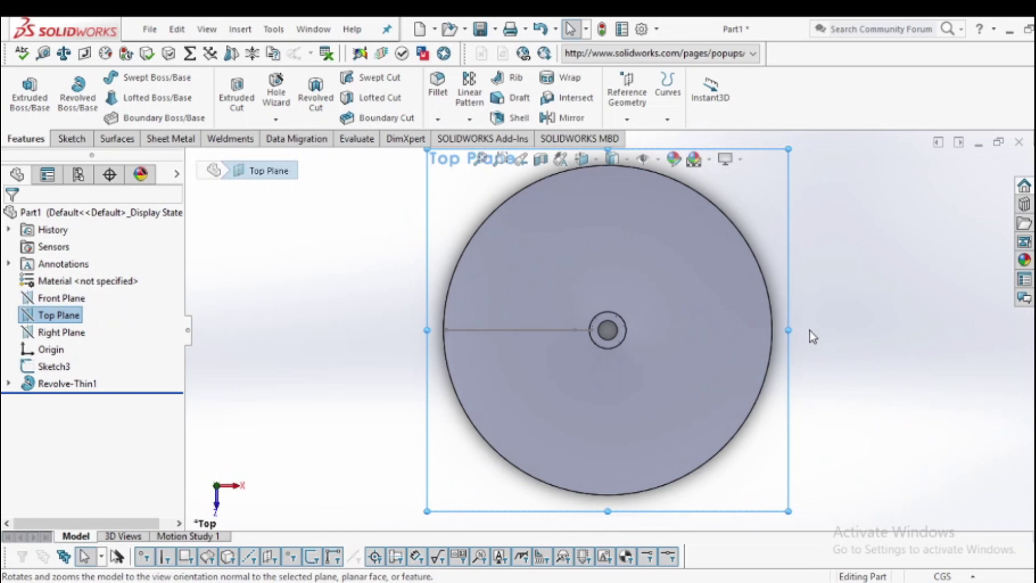
pyautogui.click(481, 185)
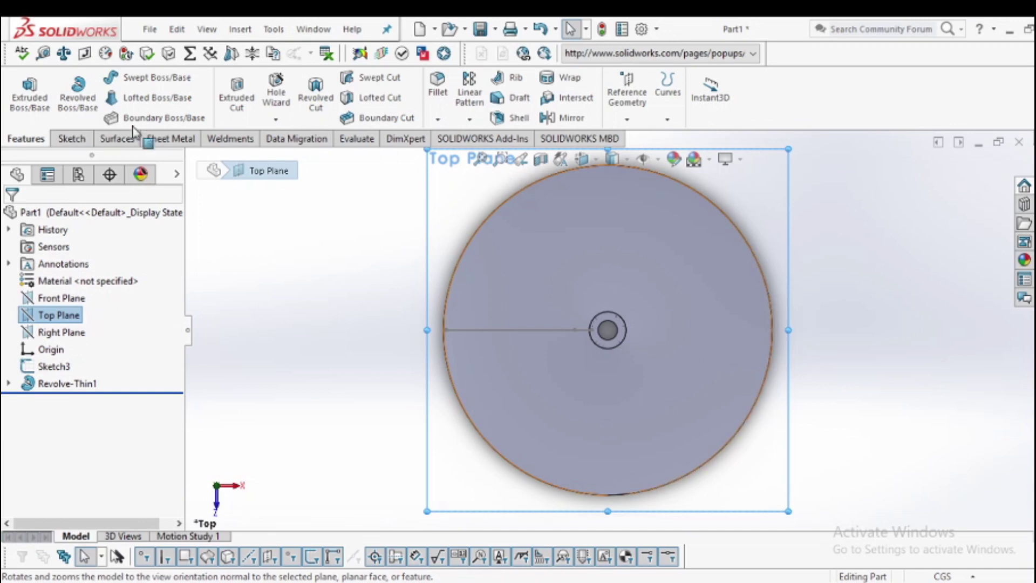
pyautogui.click(71, 139)
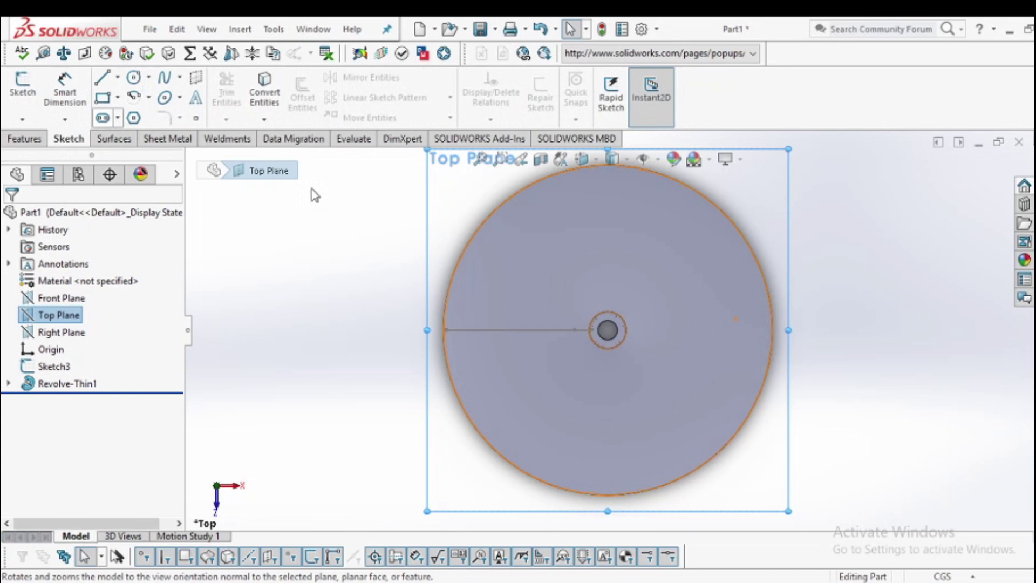
pyautogui.click(134, 77)
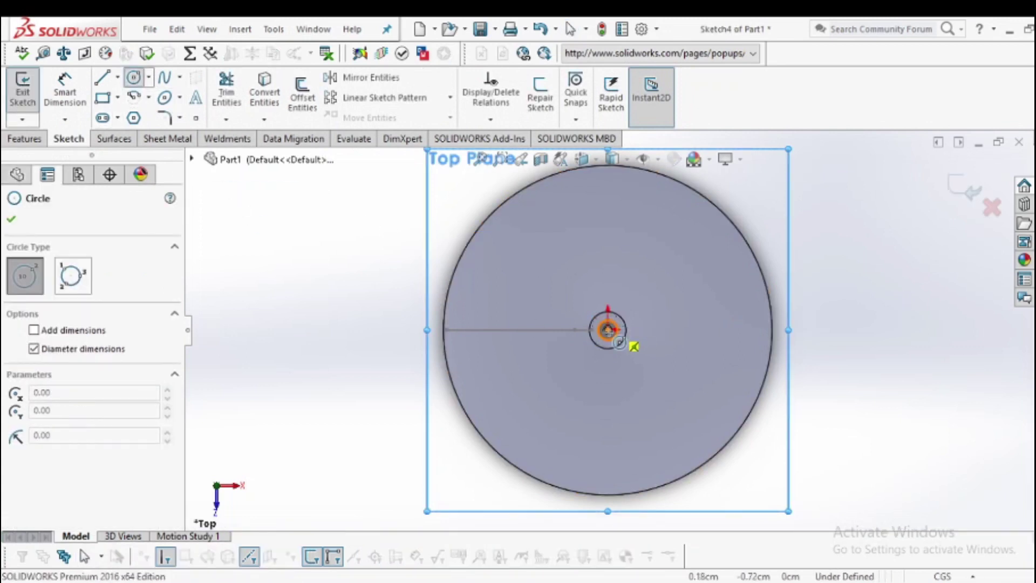
pyautogui.click(608, 330)
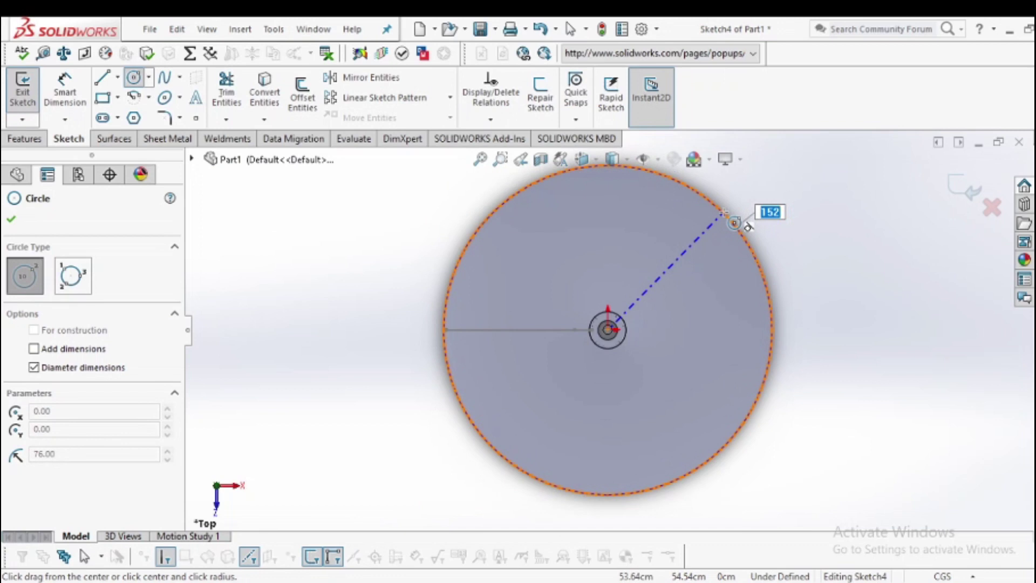
pyautogui.click(724, 213)
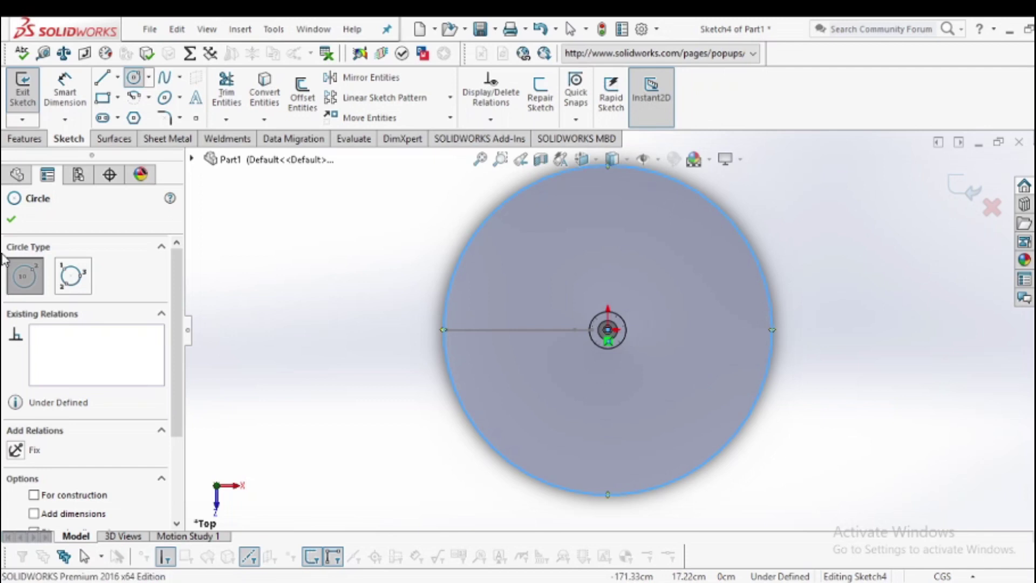
pyautogui.click(11, 219)
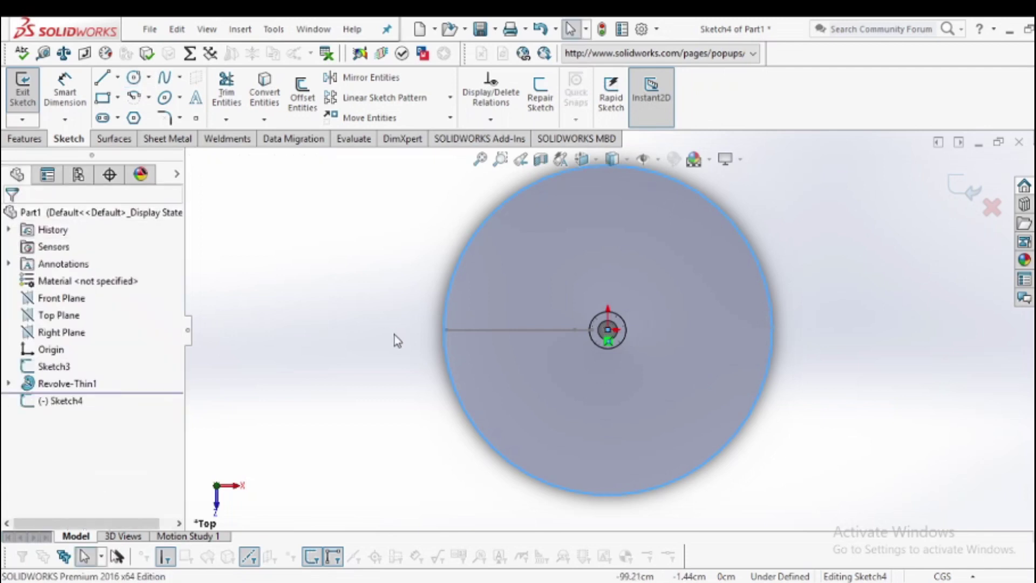
# Draw a long vertical line straight down from the circle's left quadrant point, tangent to the circle
pyautogui.click(446, 345)
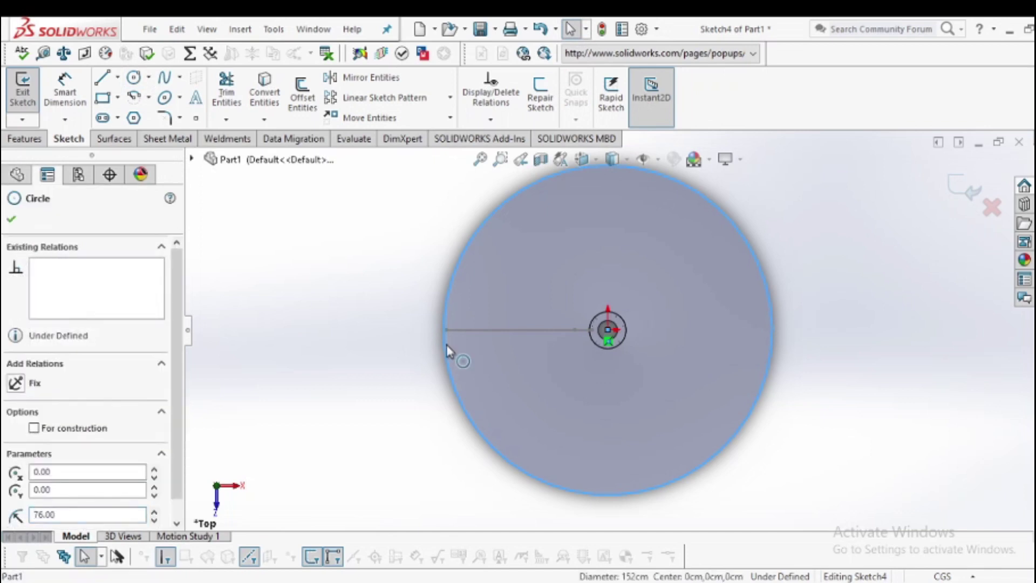
pyautogui.scroll(-2, 412, 351)
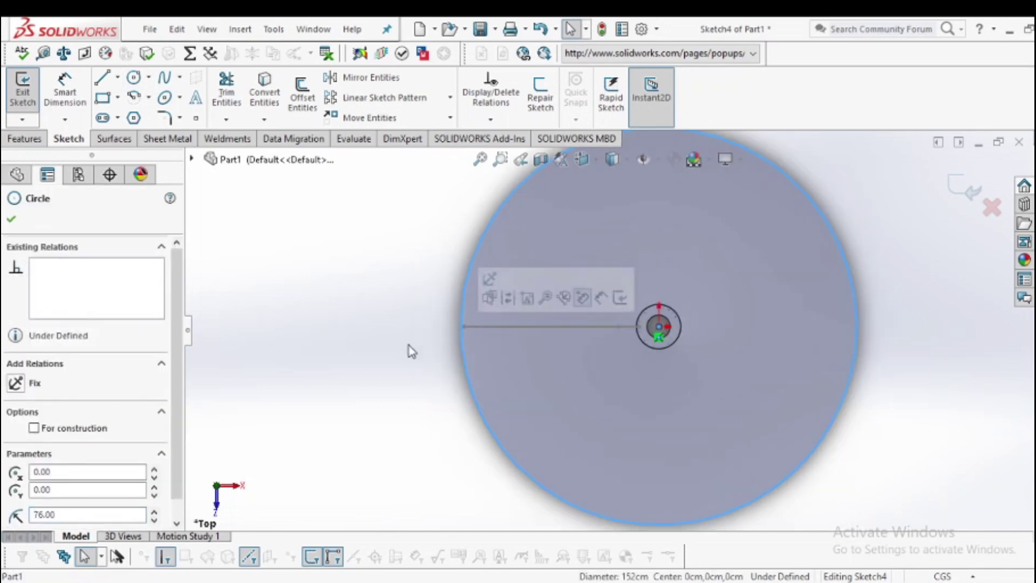
pyautogui.scroll(3, 411, 351)
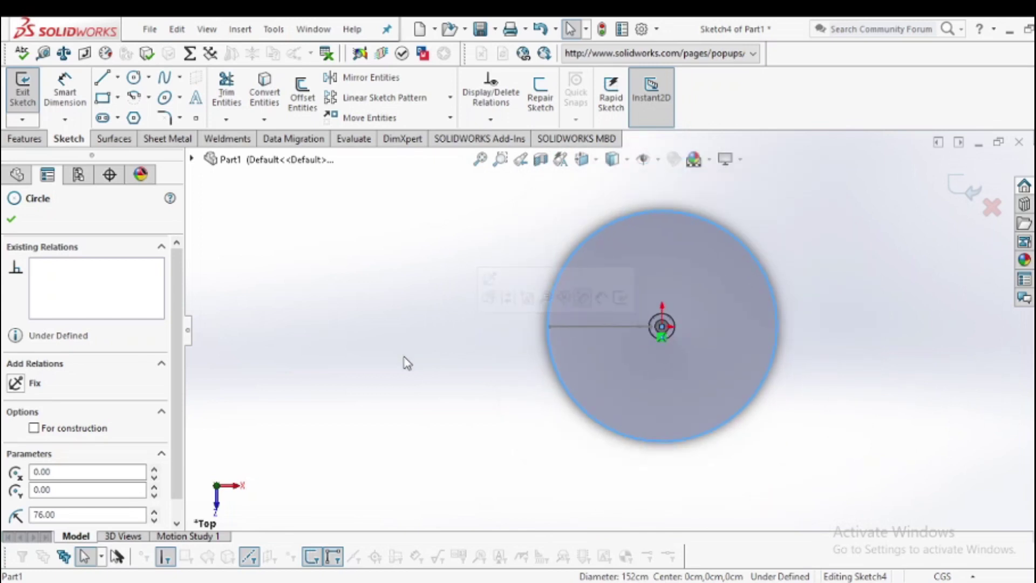
pyautogui.click(102, 77)
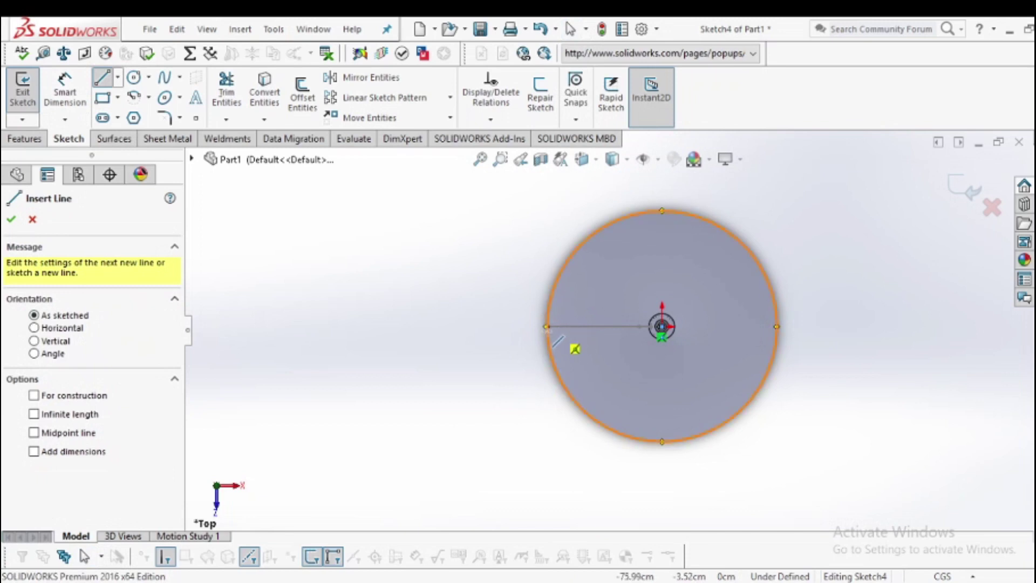
pyautogui.click(548, 328)
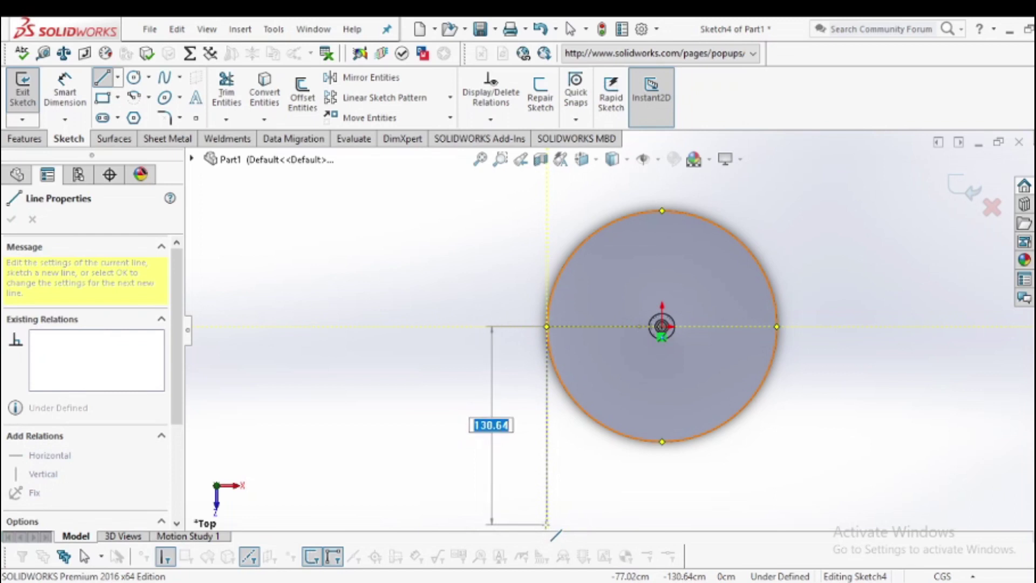
pyautogui.write('253.22')
pyautogui.press('Return')
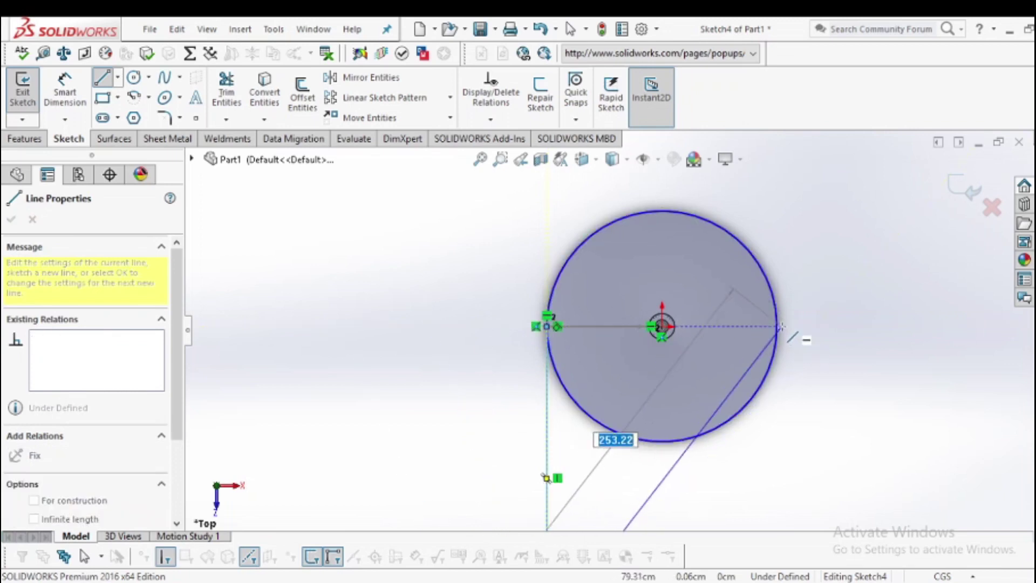
pyautogui.press('Escape')
# Draw a vertical line about 125 cm long down from the circle's right quadrant point, tangent to the circle
pyautogui.click(102, 77)
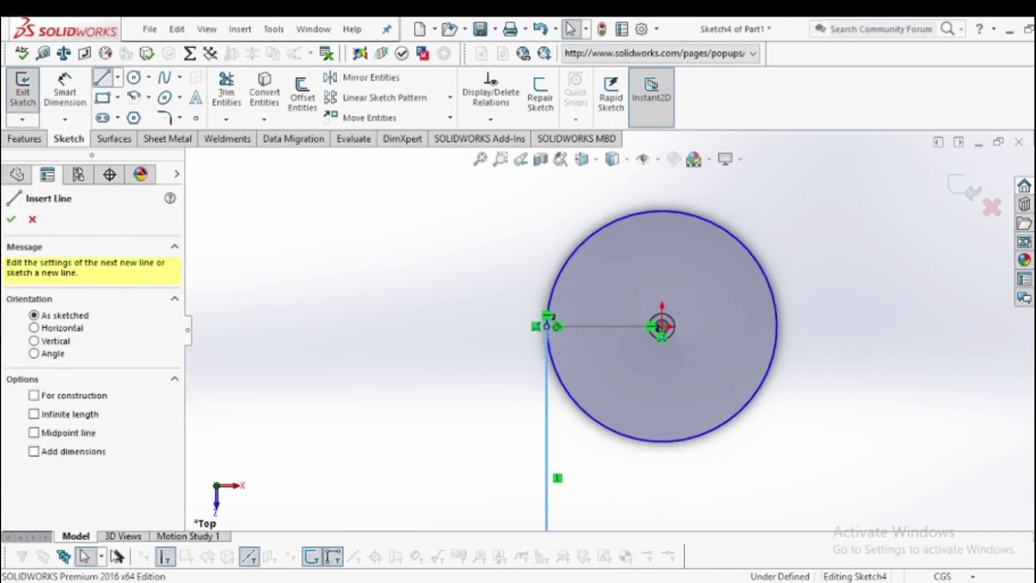
pyautogui.click(777, 326)
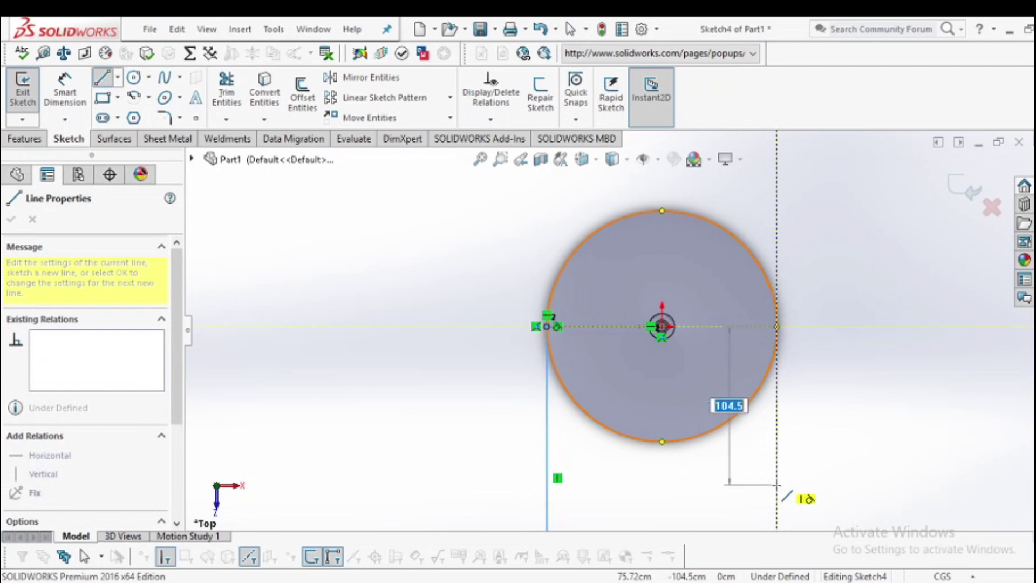
pyautogui.click(776, 516)
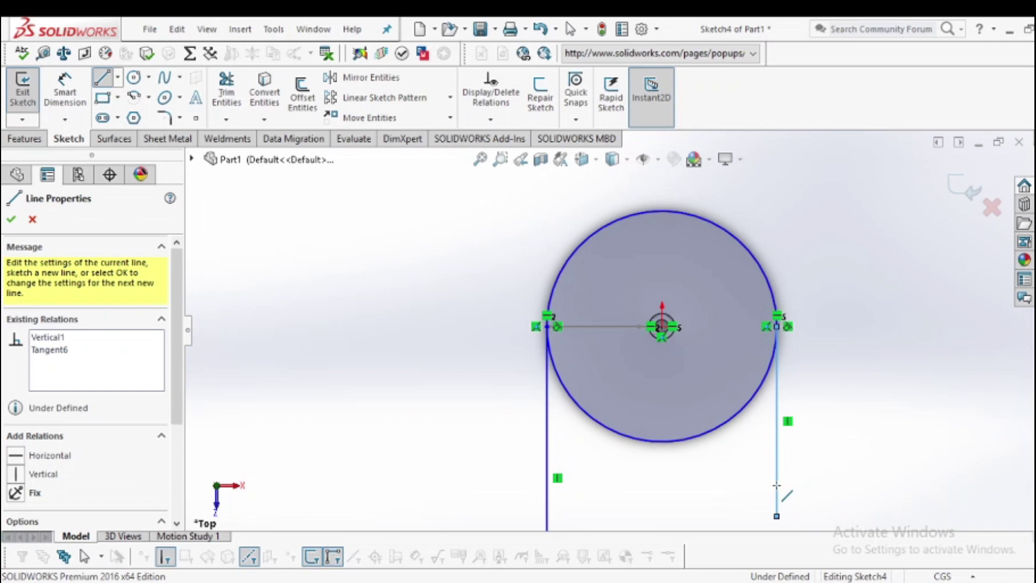
pyautogui.click(777, 515)
pyautogui.press('Escape')
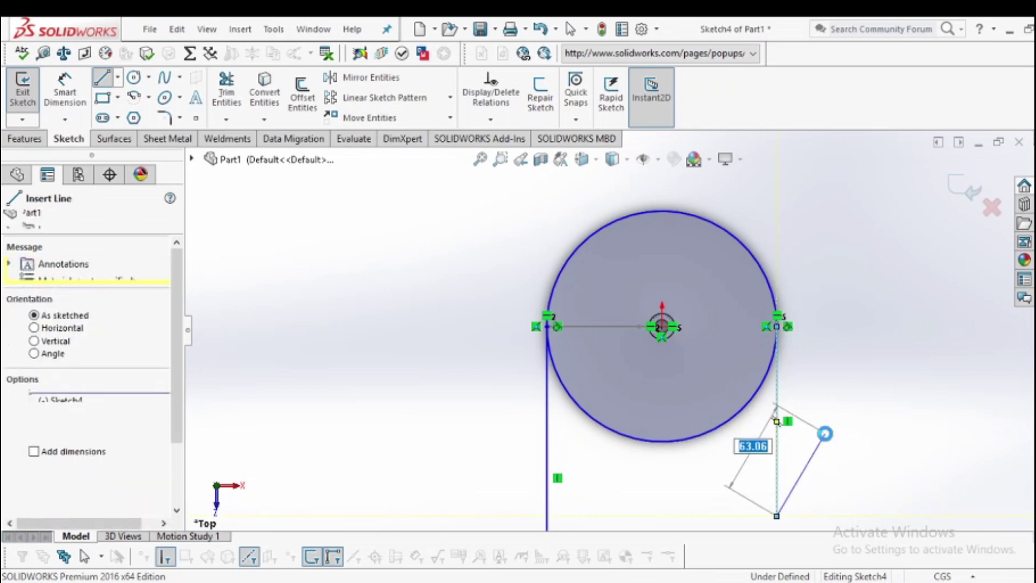
pyautogui.press('Escape')
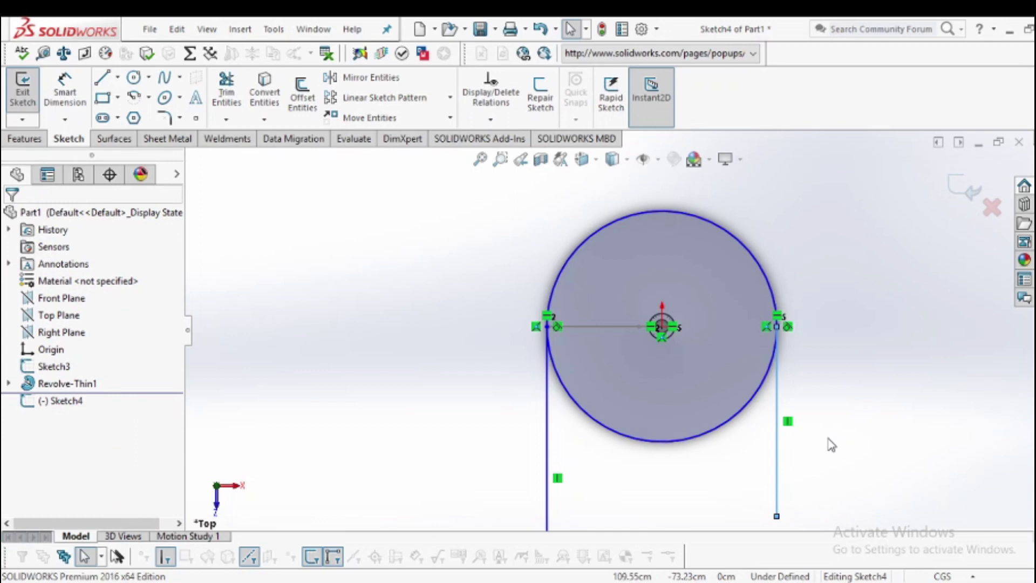
# Trim away the lower half of the circle between the two vertical lines and exit the sketch
pyautogui.click(238, 102)
pyautogui.moveTo(642, 473)
pyautogui.mouseDown()
pyautogui.moveTo(613, 462)
pyautogui.moveTo(628, 434)
pyautogui.mouseUp()
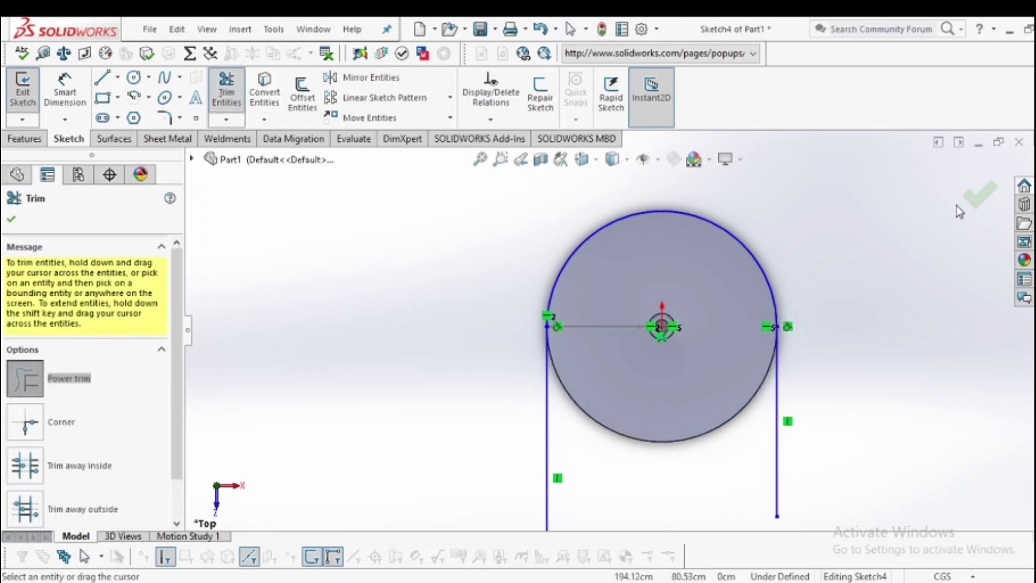
pyautogui.click(980, 203)
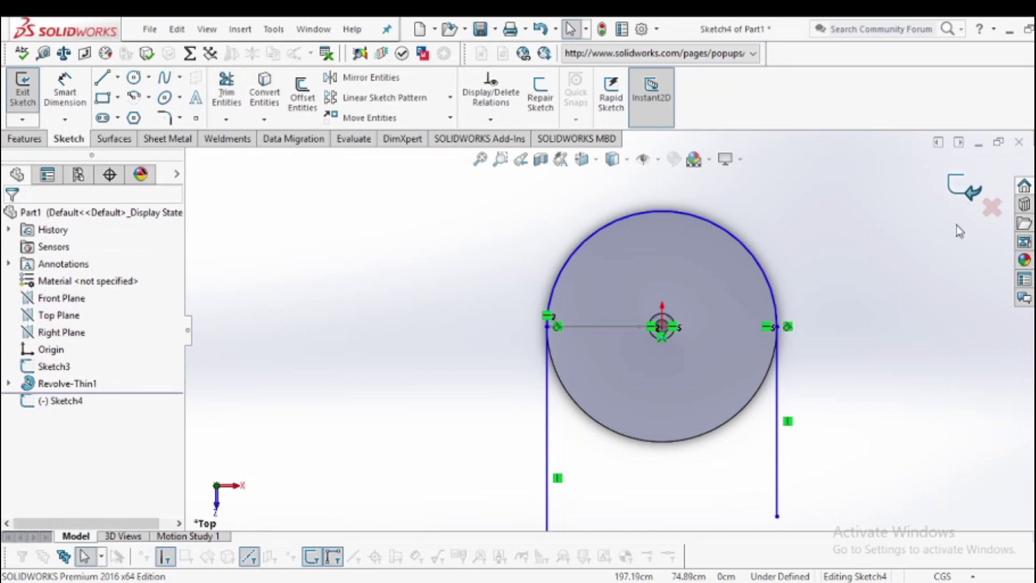
pyautogui.click(971, 199)
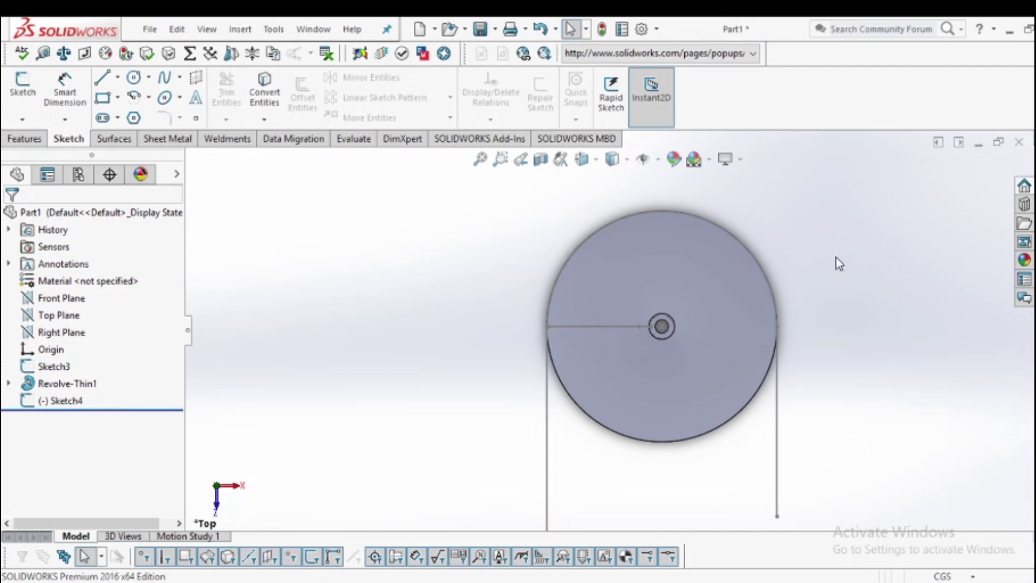
# Create a reference plane through the free end of the shorter vertical line, perpendicular to that line
pyautogui.click(24, 139)
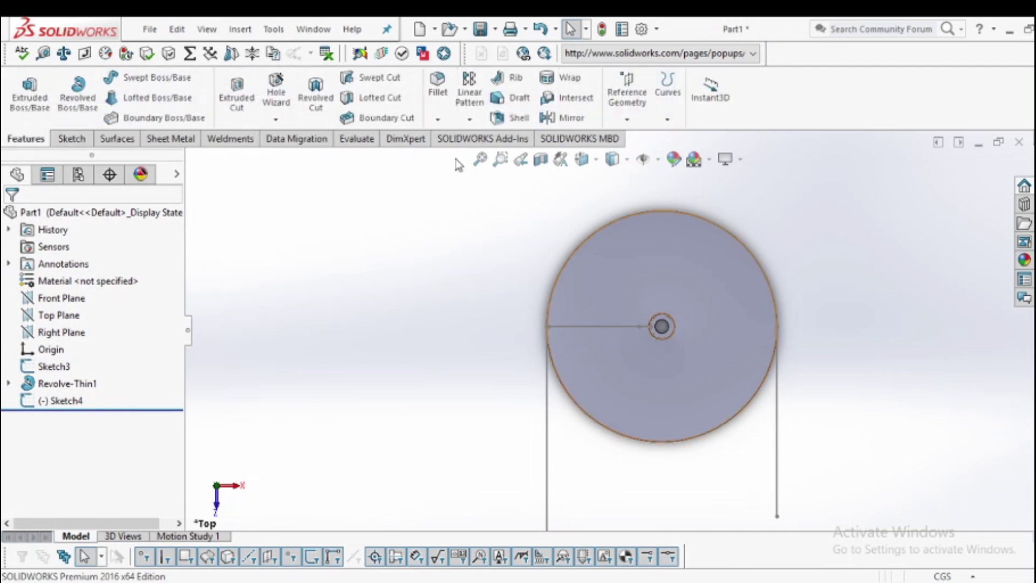
pyautogui.click(626, 119)
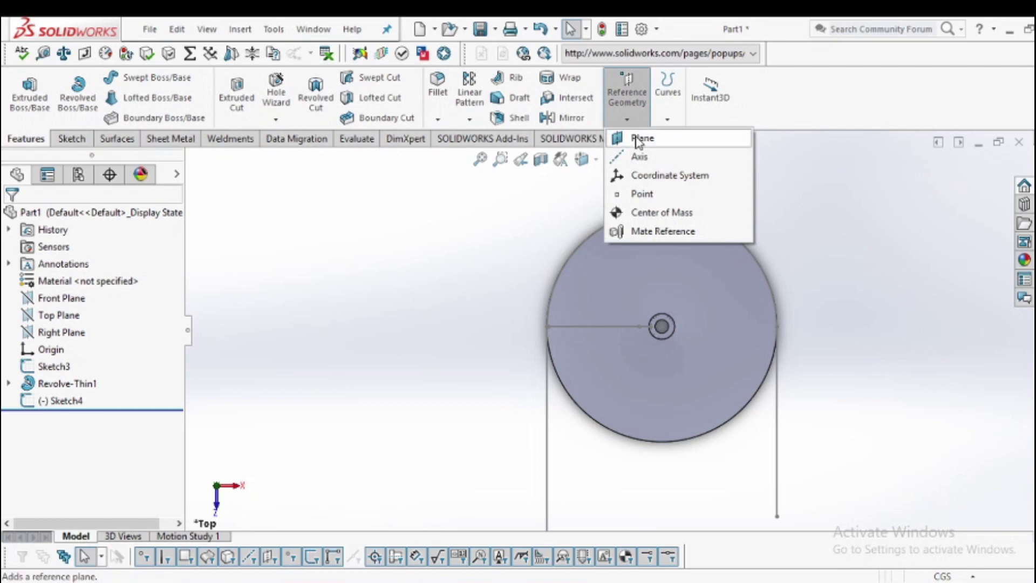
pyautogui.click(637, 142)
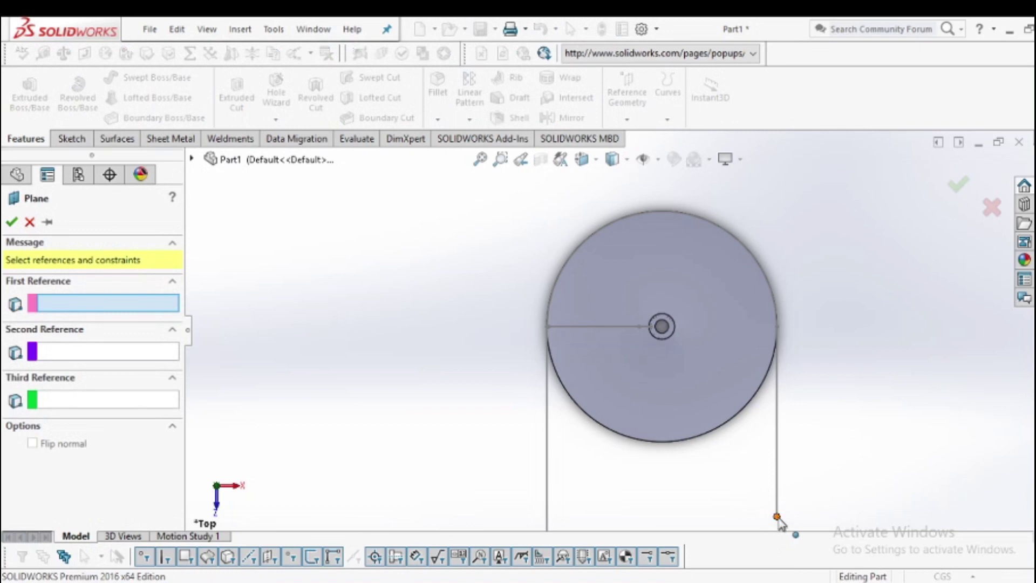
pyautogui.click(777, 517)
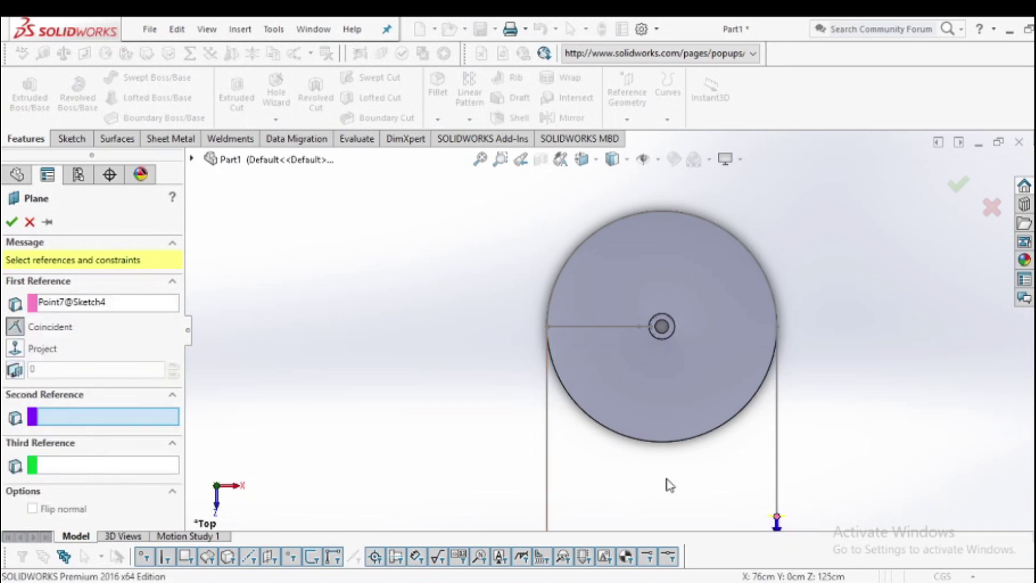
pyautogui.click(778, 465)
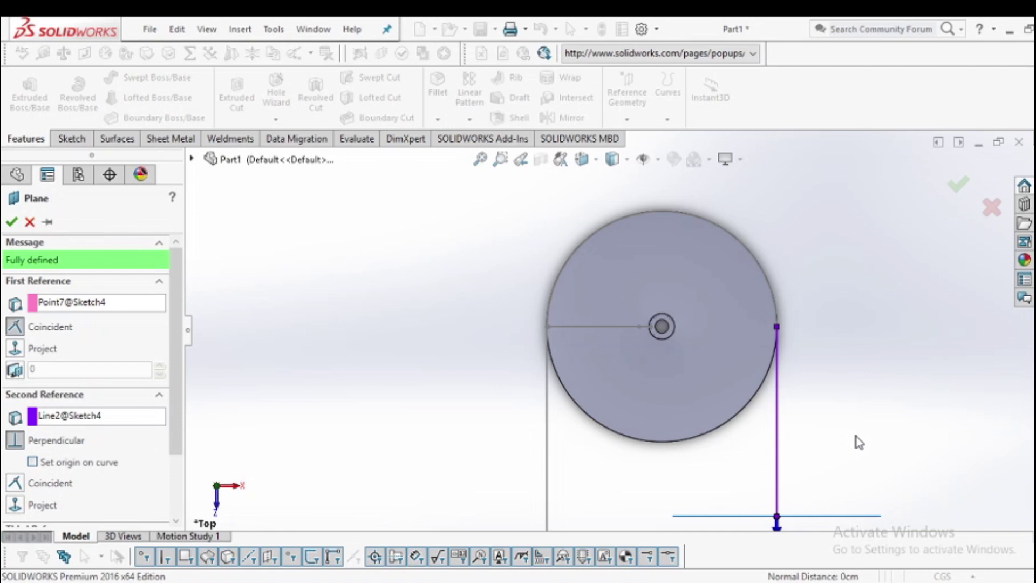
pyautogui.moveTo(853, 422); pyautogui.dragTo(797, 333, button='middle')
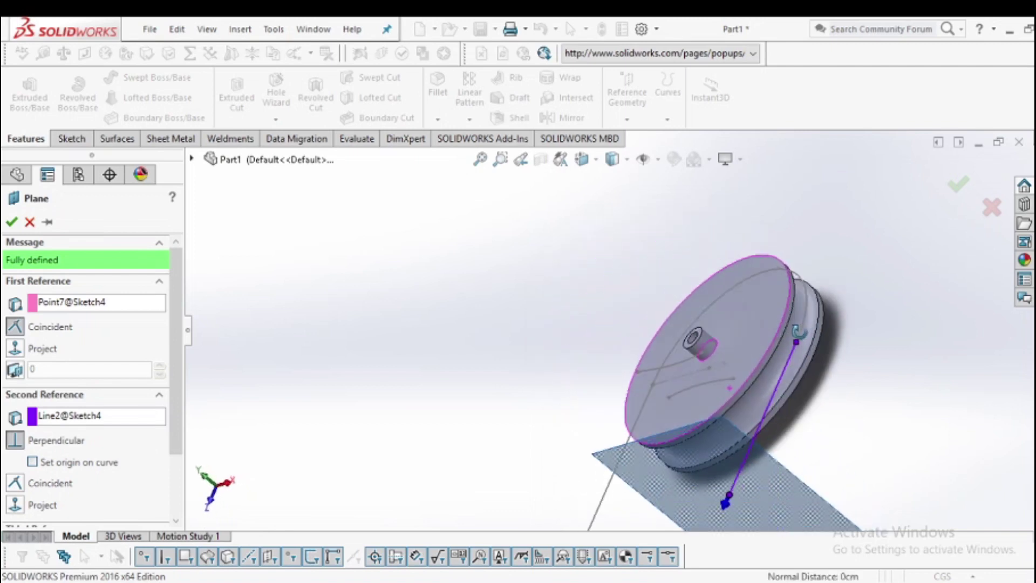
pyautogui.click(958, 188)
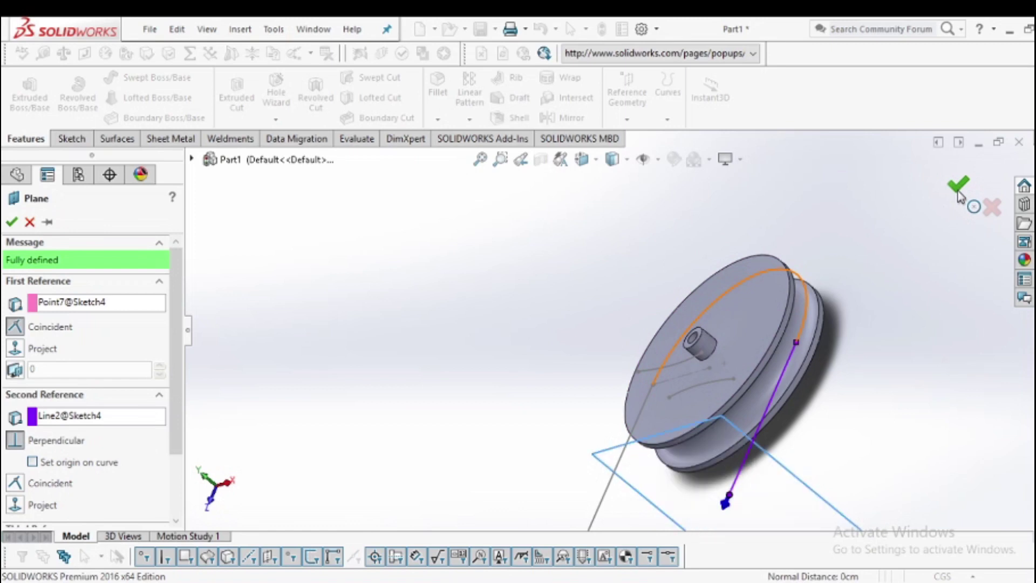
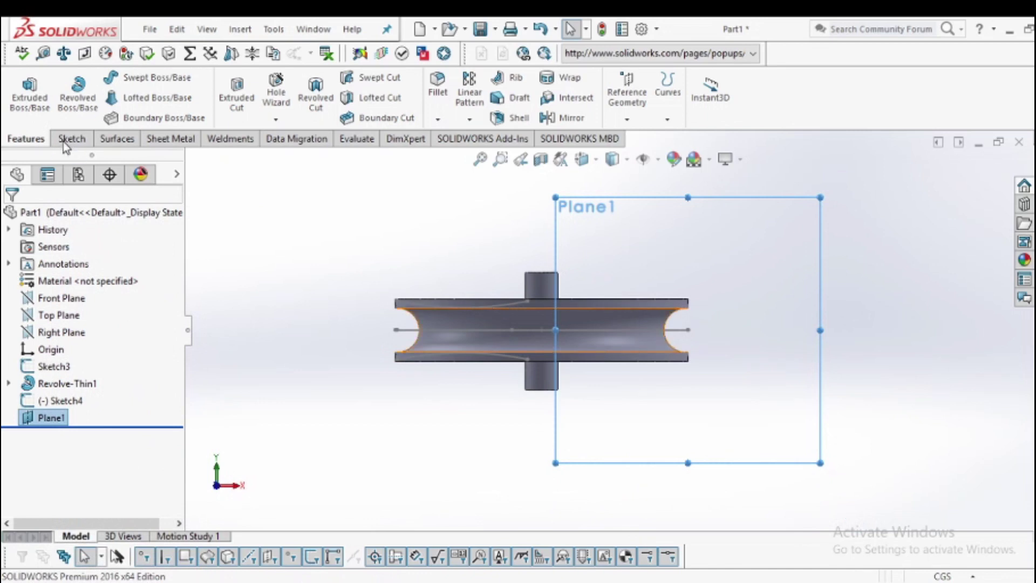
# Sketch a point at the path's free end on Plane1 and draw a 22 cm diameter circle centred about 1 cm beside it
pyautogui.click(65, 139)
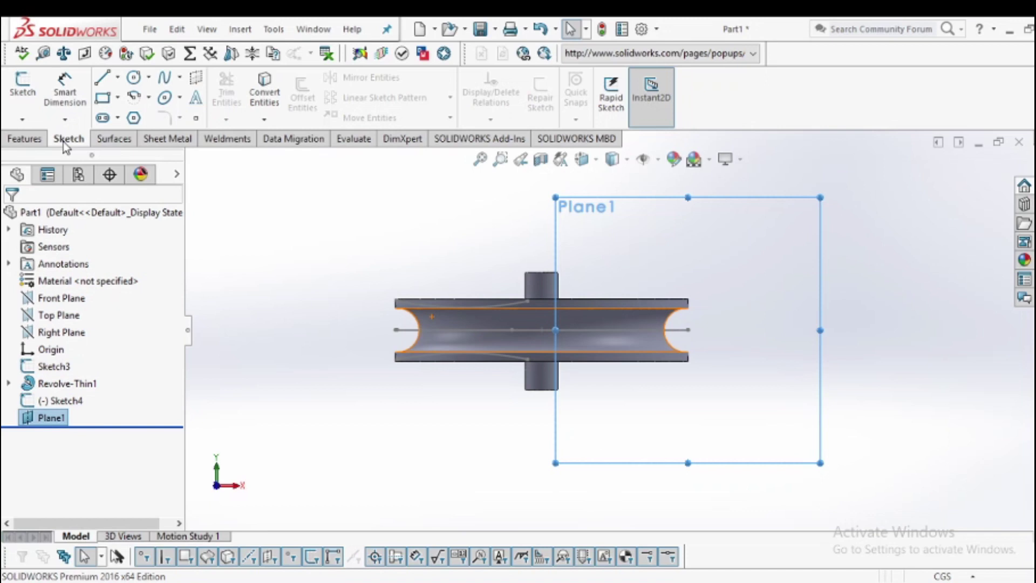
pyautogui.click(134, 78)
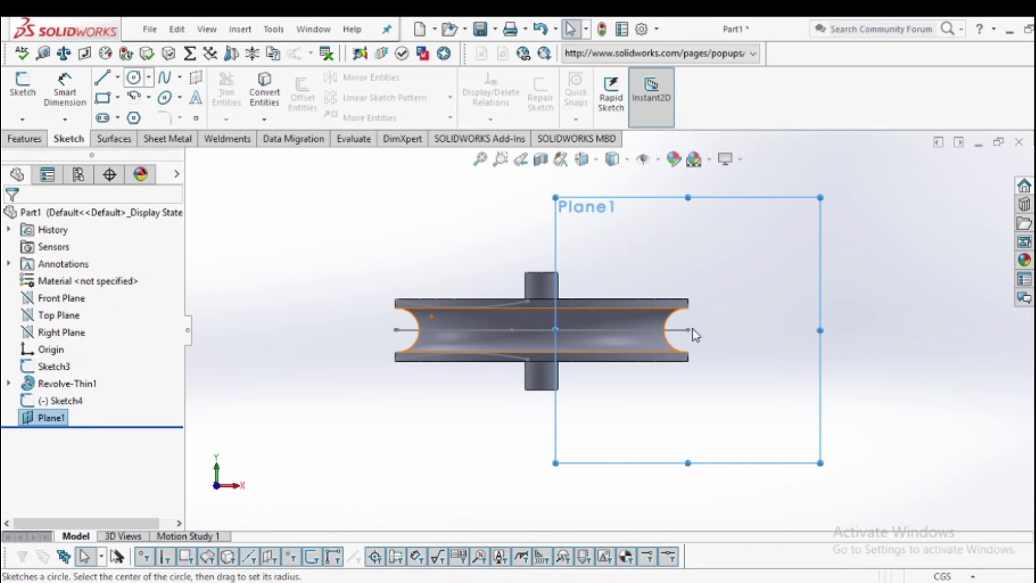
pyautogui.click(681, 343)
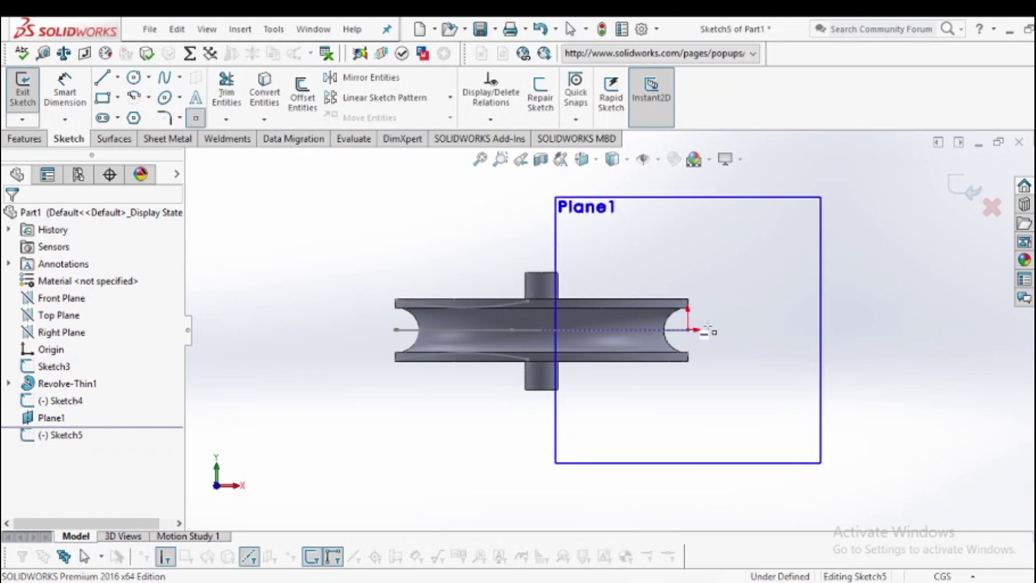
pyautogui.click(689, 329)
pyautogui.click(134, 78)
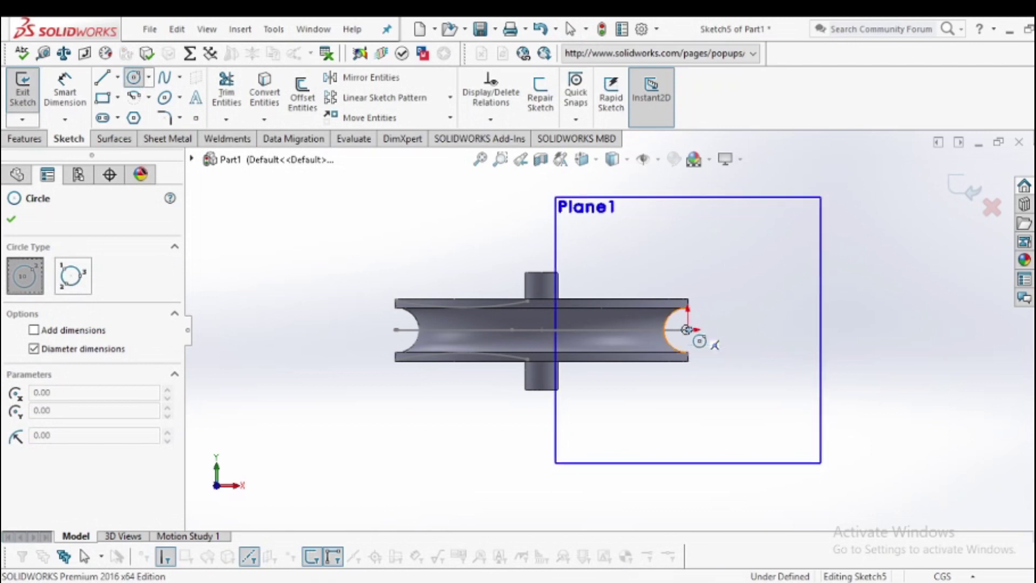
pyautogui.click(689, 329)
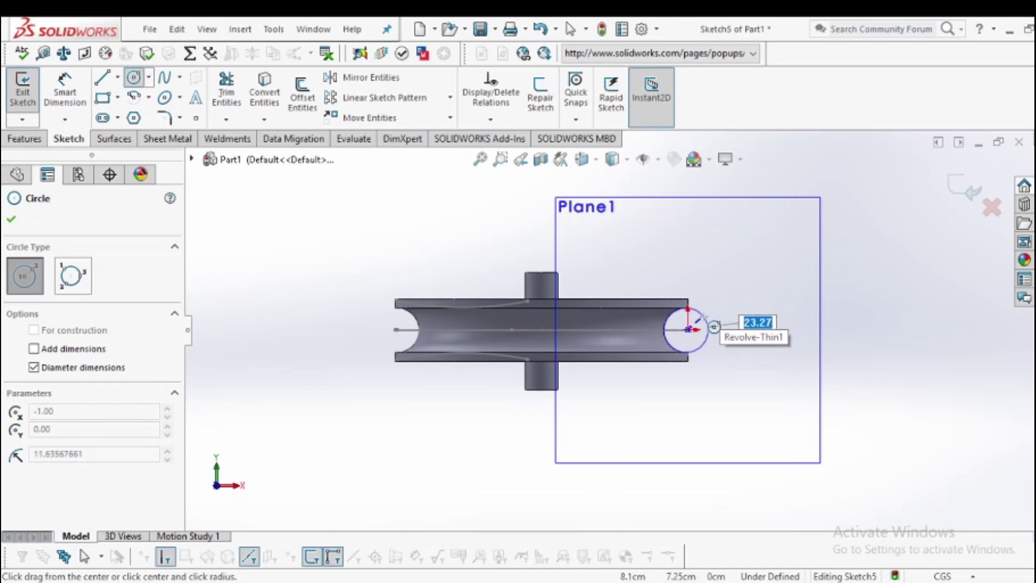
pyautogui.write('22')
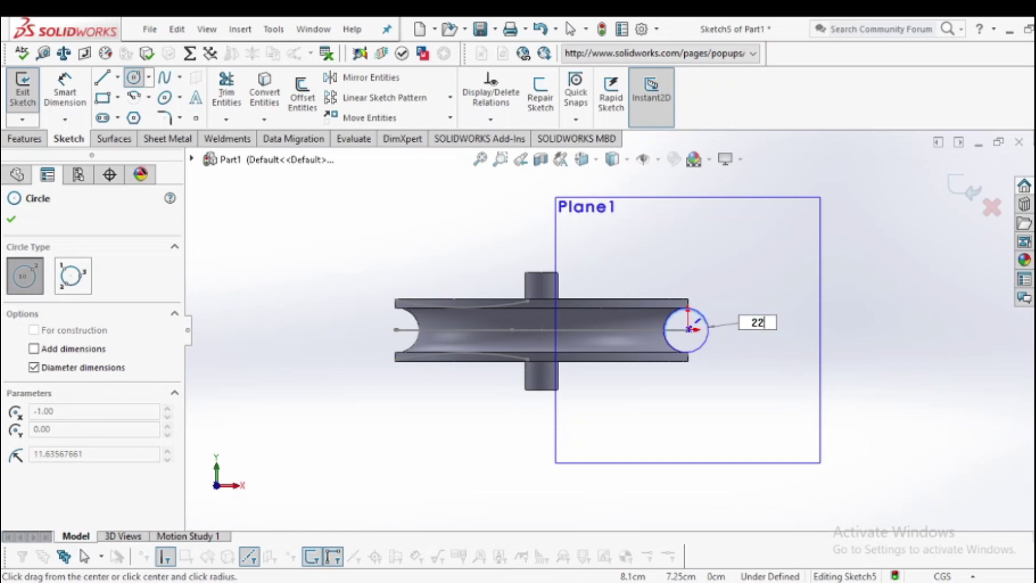
pyautogui.press('Return')
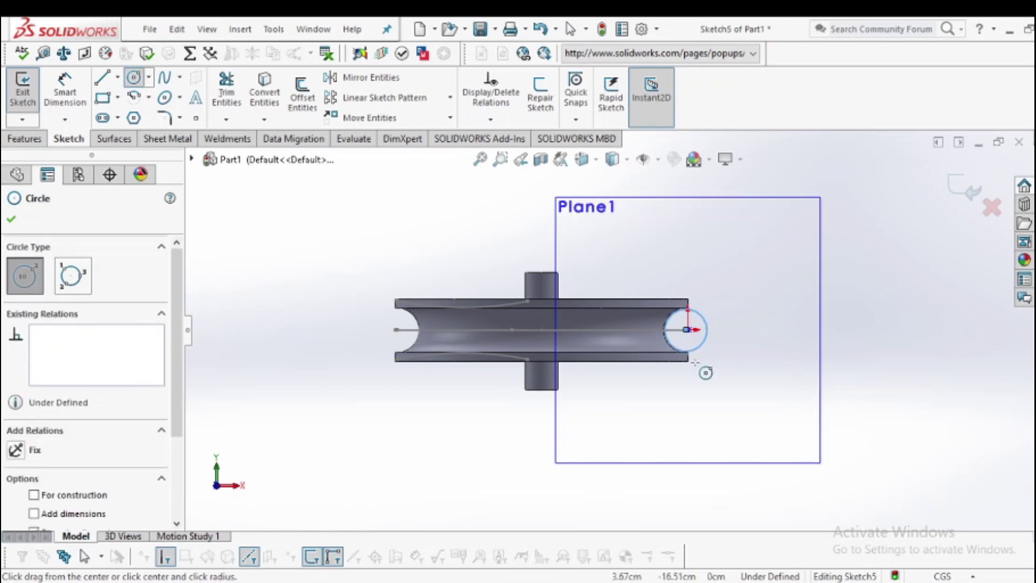
pyautogui.press('z')
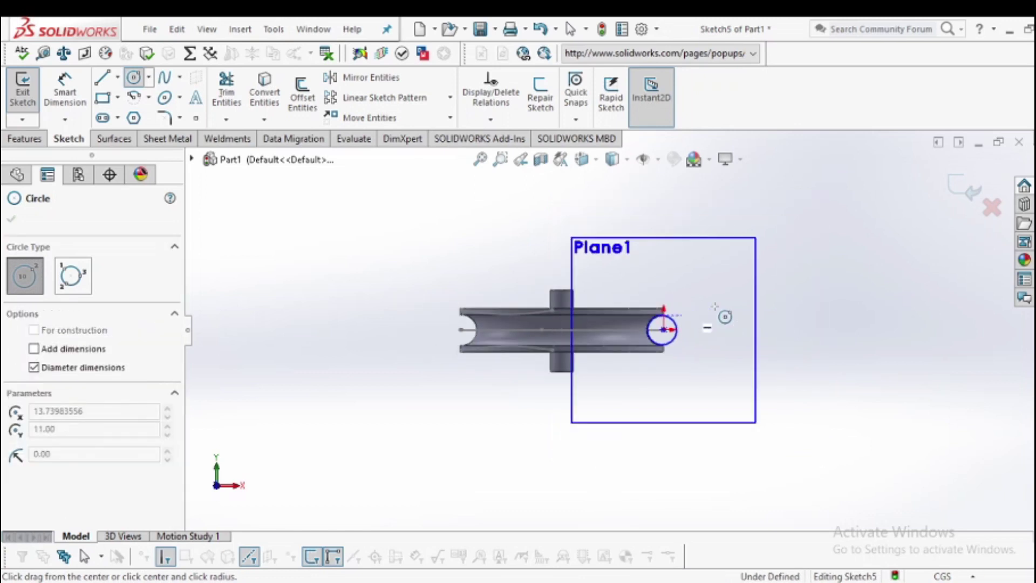
pyautogui.scroll(-3, 715, 307)
pyautogui.click(605, 352)
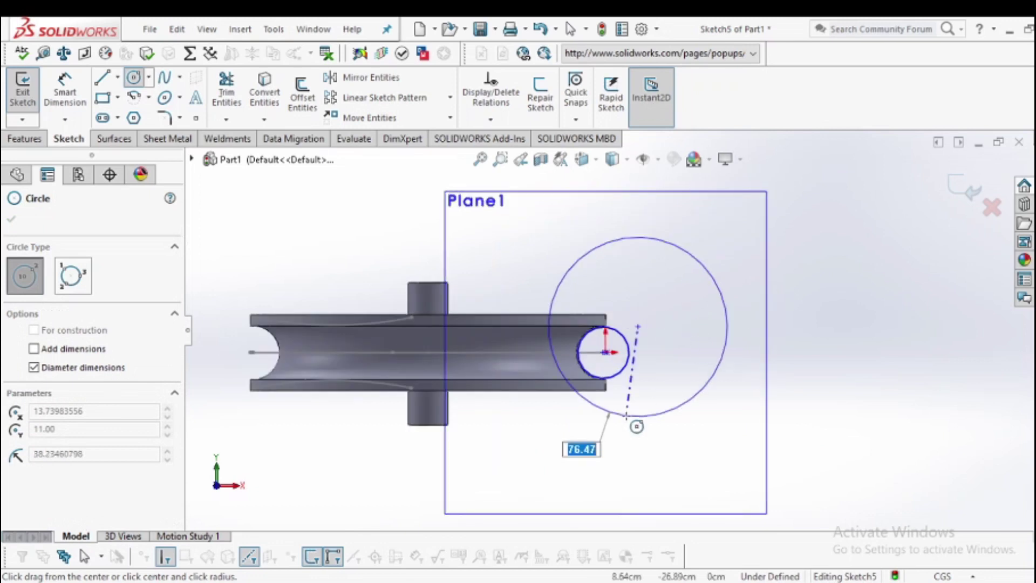
pyautogui.scroll(-2, 628, 421)
pyautogui.scroll(-2, 625, 416)
pyautogui.scroll(-1, 624, 416)
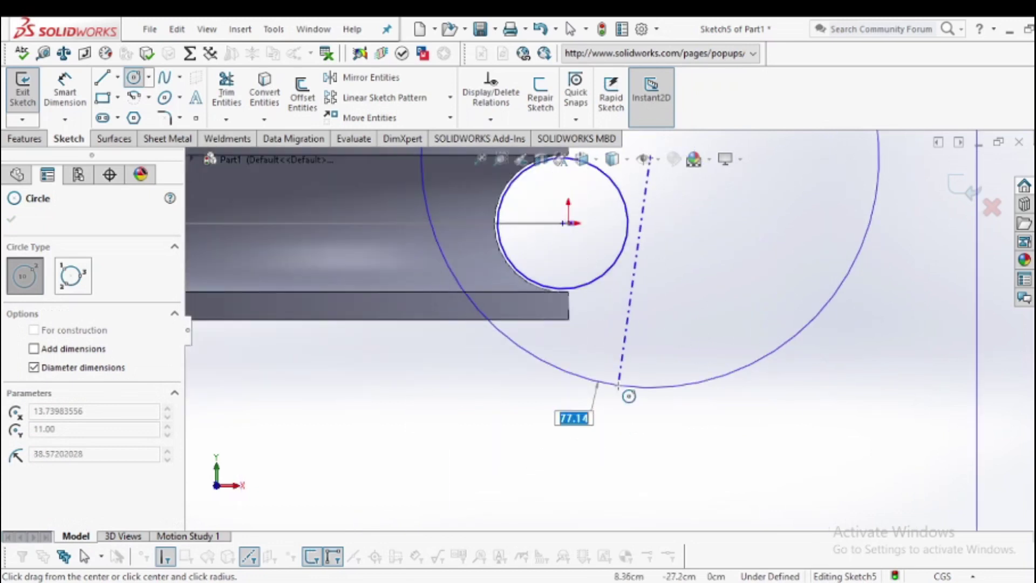
pyautogui.click(626, 385)
pyautogui.press('Escape')
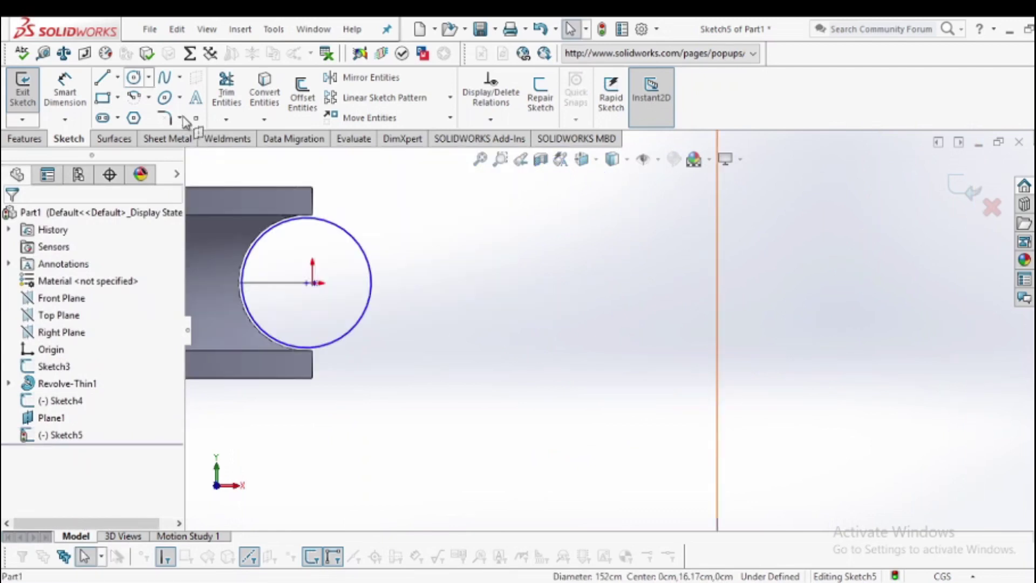
# Draw a small circle of 8.4 cm diameter near the upper edge of the 22 cm circle
pyautogui.click(133, 77)
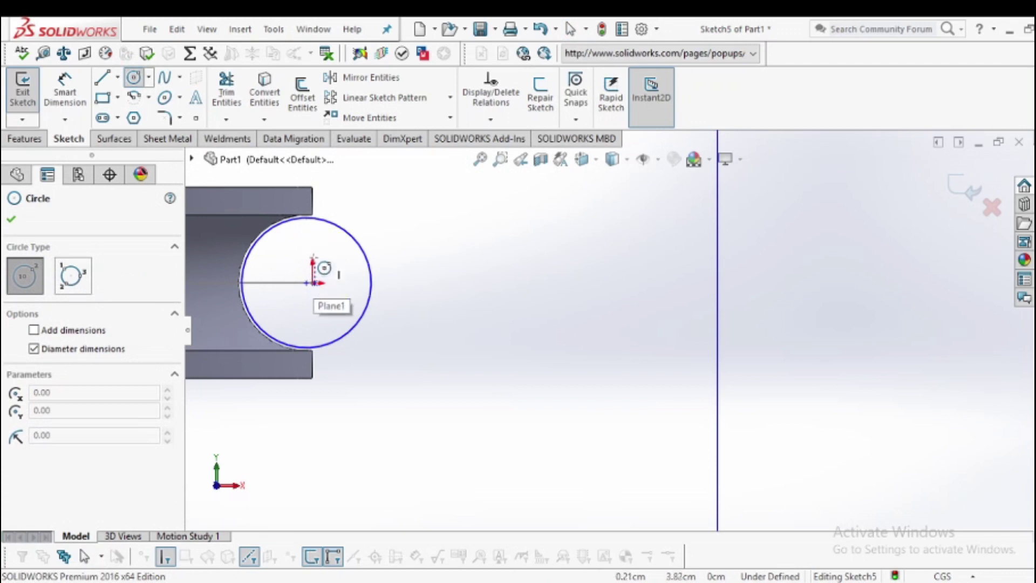
pyautogui.click(314, 239)
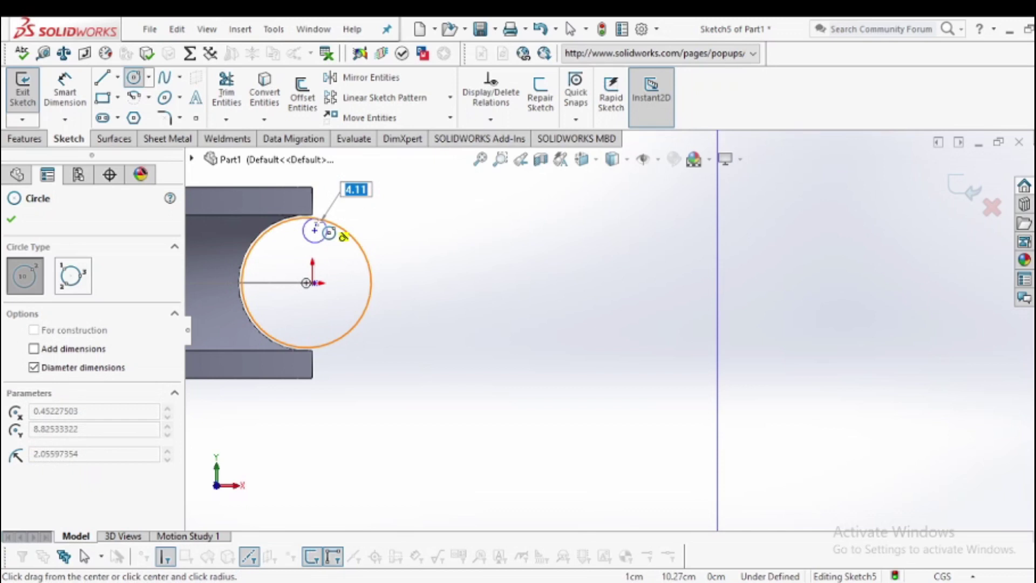
pyautogui.write('8.4')
pyautogui.press('Return')
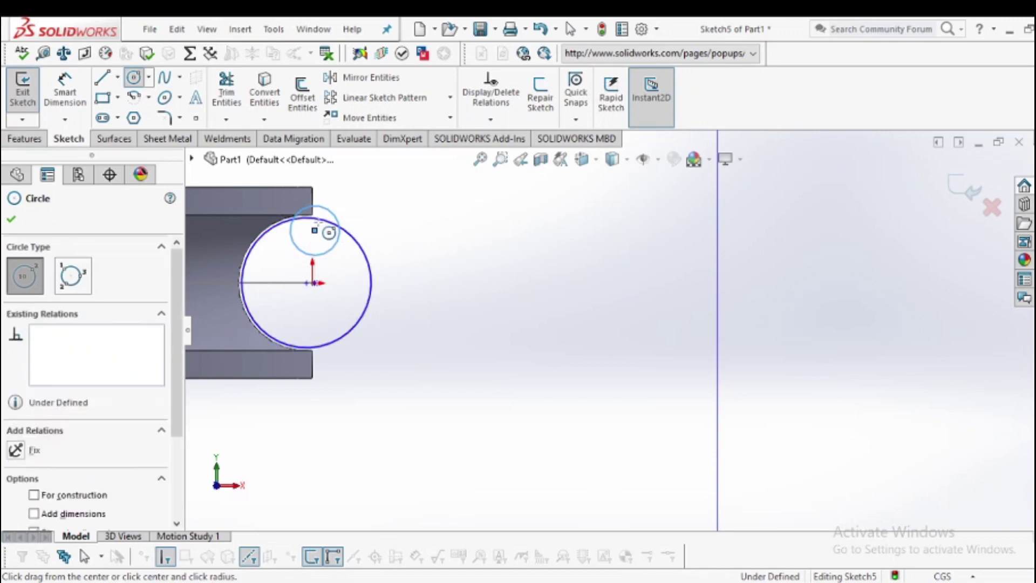
pyautogui.press('Escape')
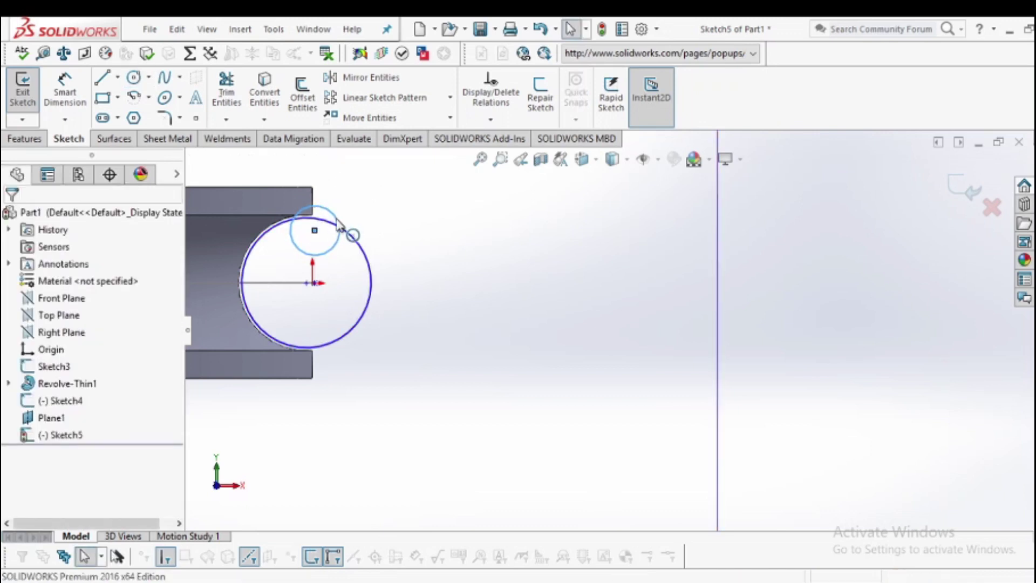
# Make the small circle tangent to the large circle
pyautogui.click(353, 236)
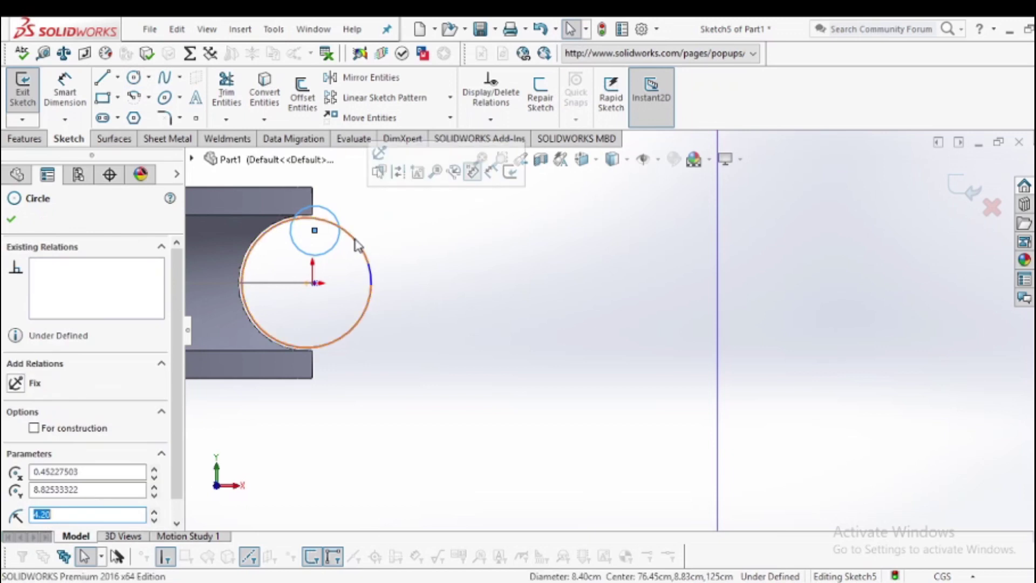
pyautogui.keyDown('ctrl'); pyautogui.click(334, 247); pyautogui.keyUp('ctrl')
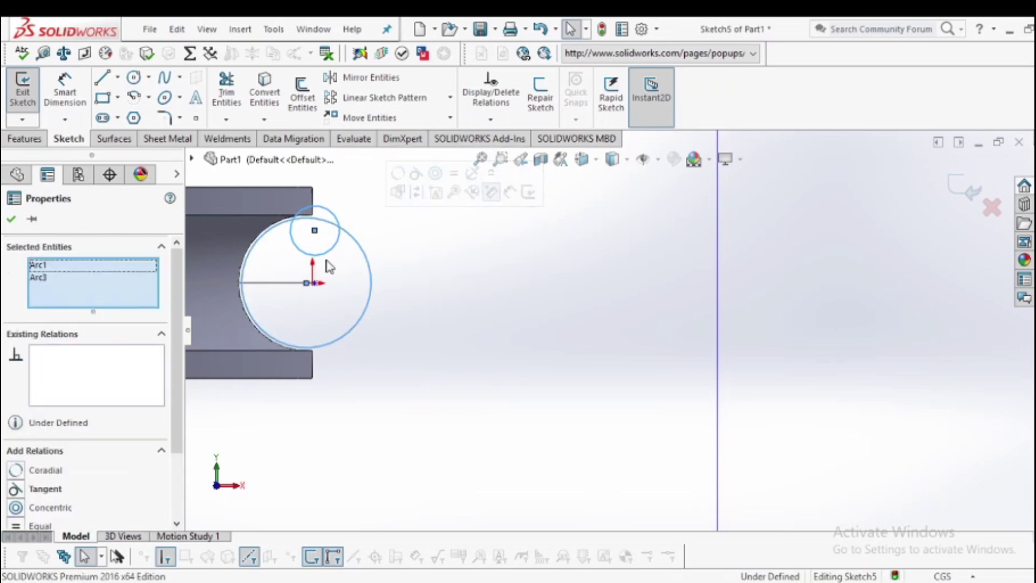
pyautogui.click(46, 491)
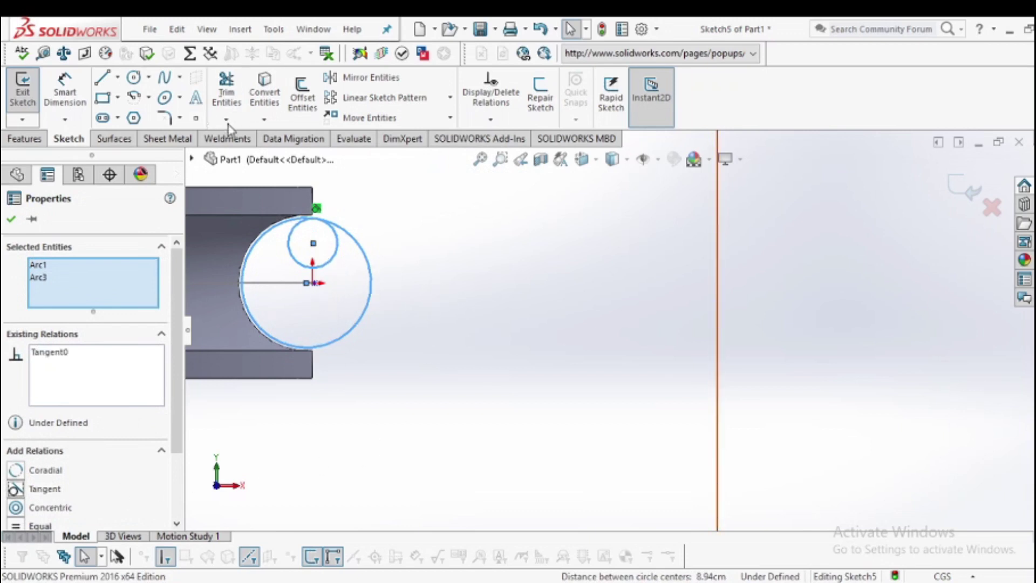
pyautogui.press('Escape')
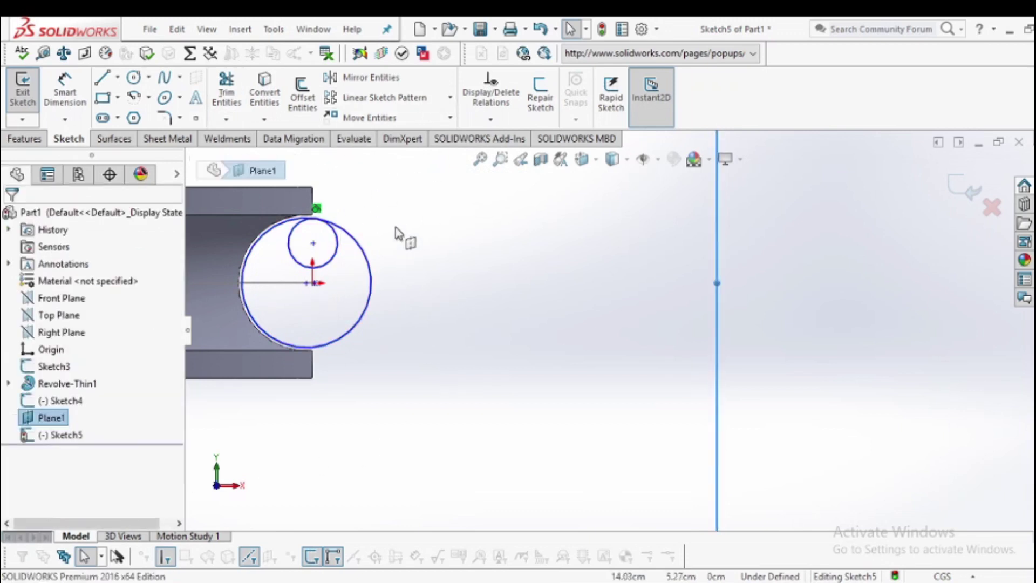
pyautogui.click(450, 98)
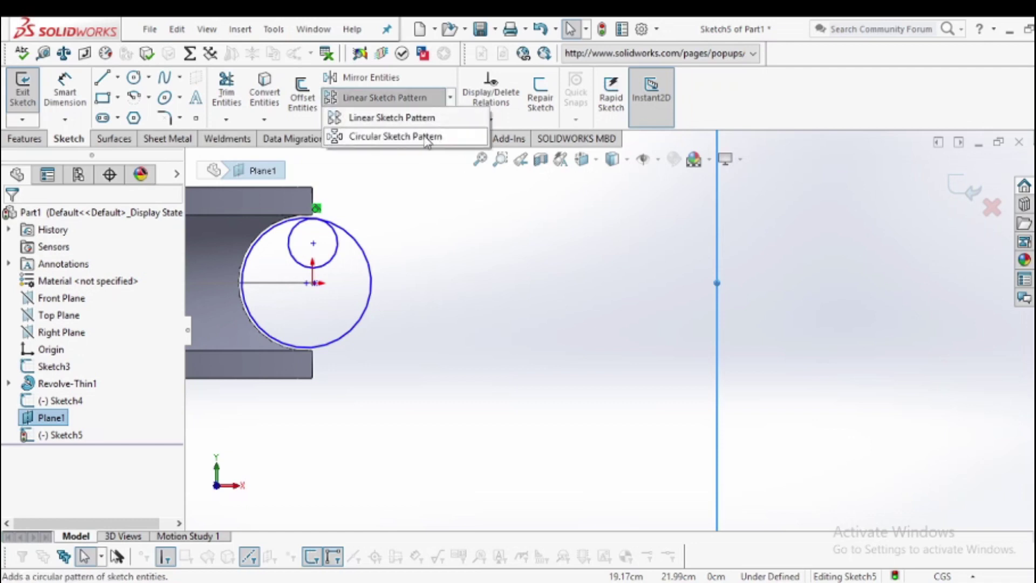
pyautogui.click(378, 136)
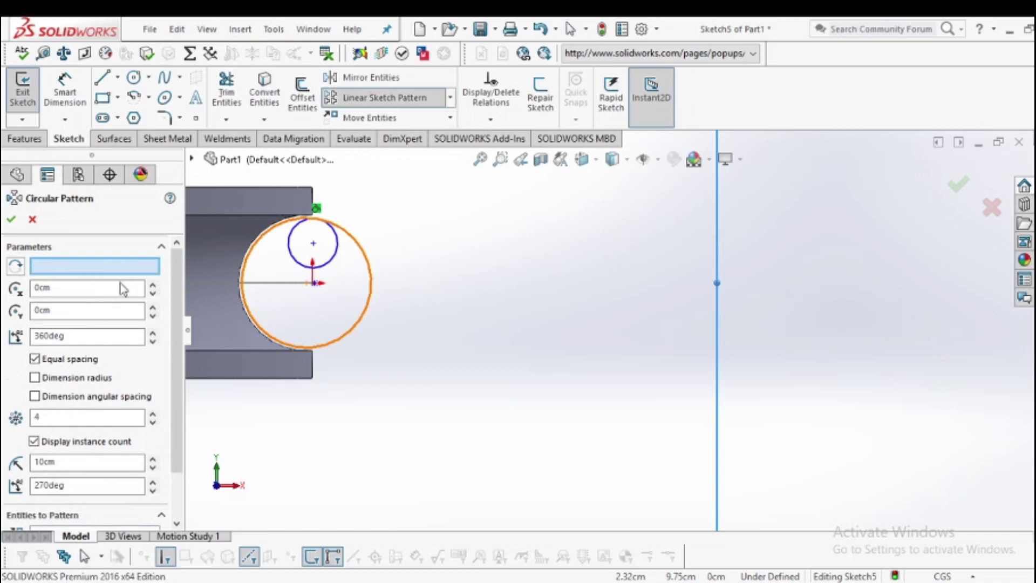
pyautogui.click(333, 264)
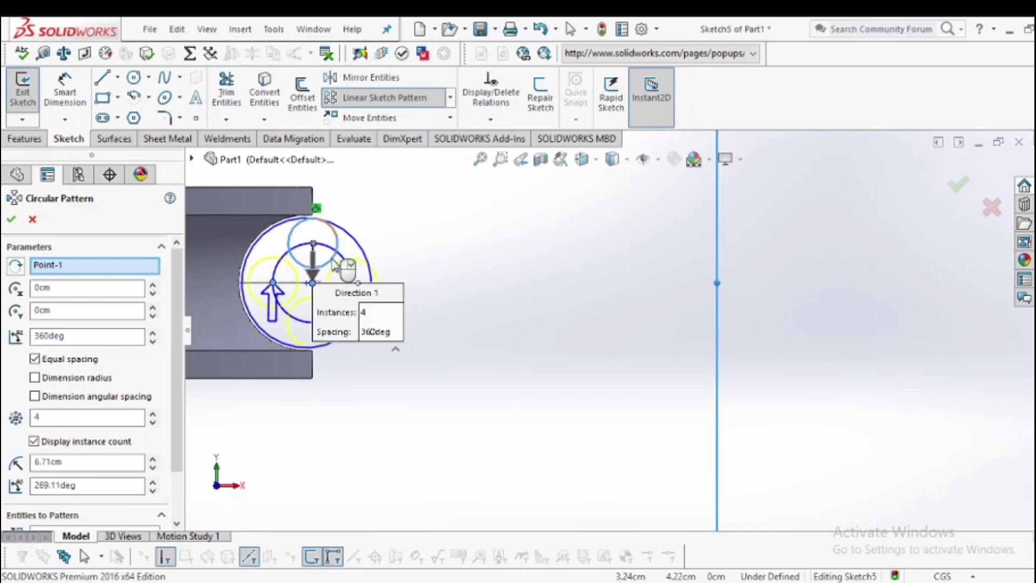
pyautogui.press('Escape')
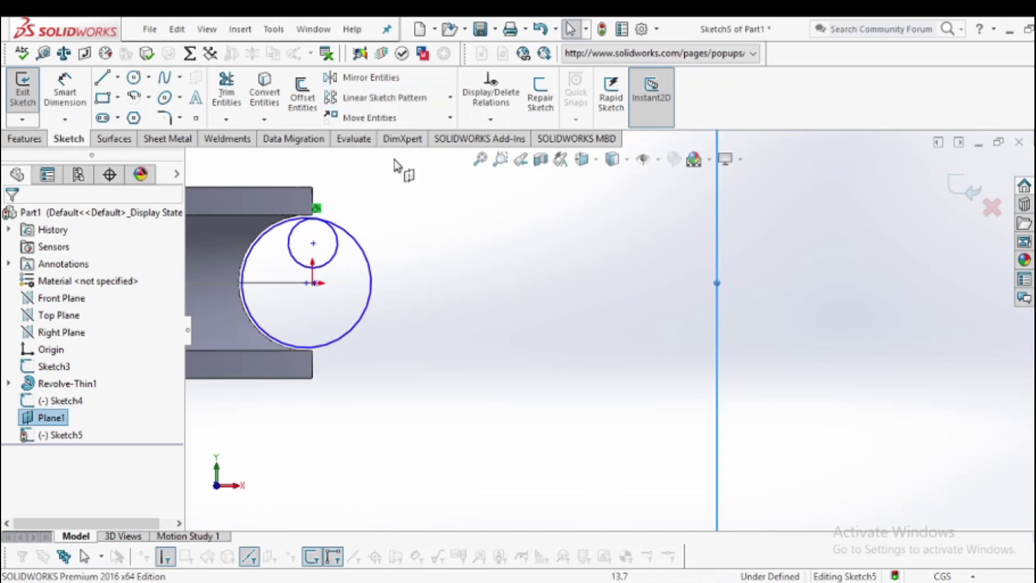
# Circular-pattern the small circle about the sketch origin with 4 equally spaced instances over 360 degrees
pyautogui.click(450, 97)
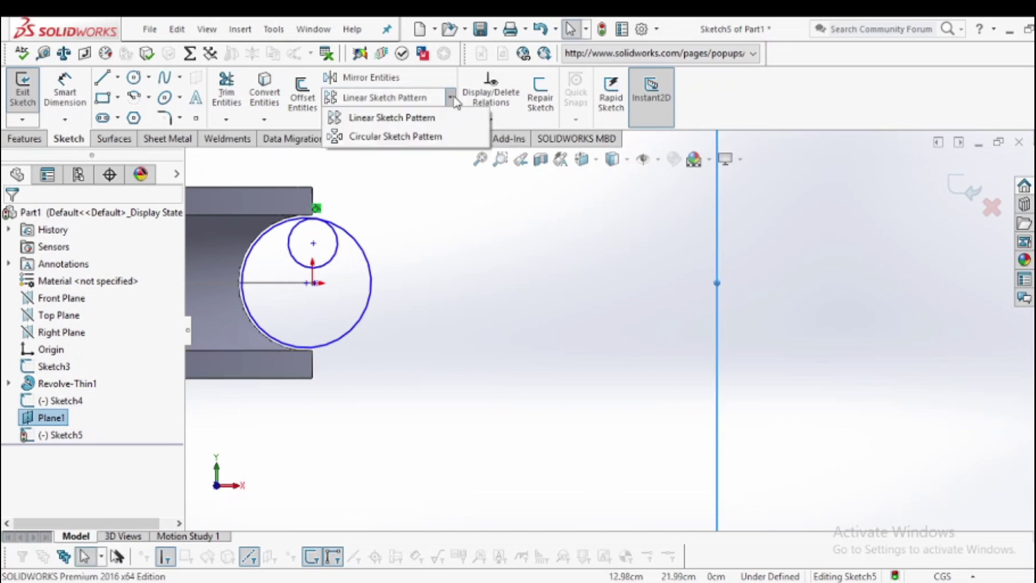
pyautogui.click(394, 136)
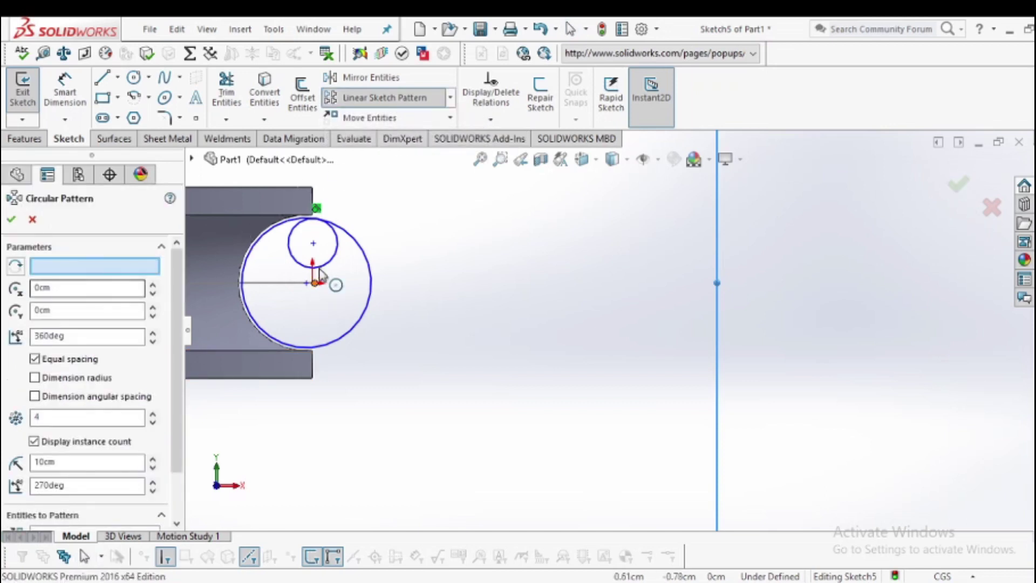
pyautogui.click(337, 260)
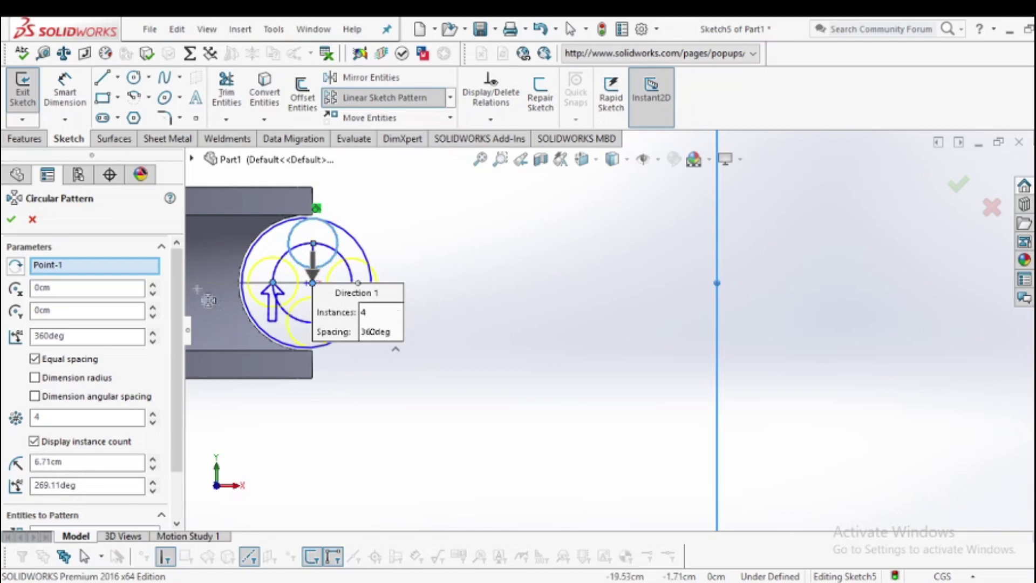
pyautogui.click(12, 220)
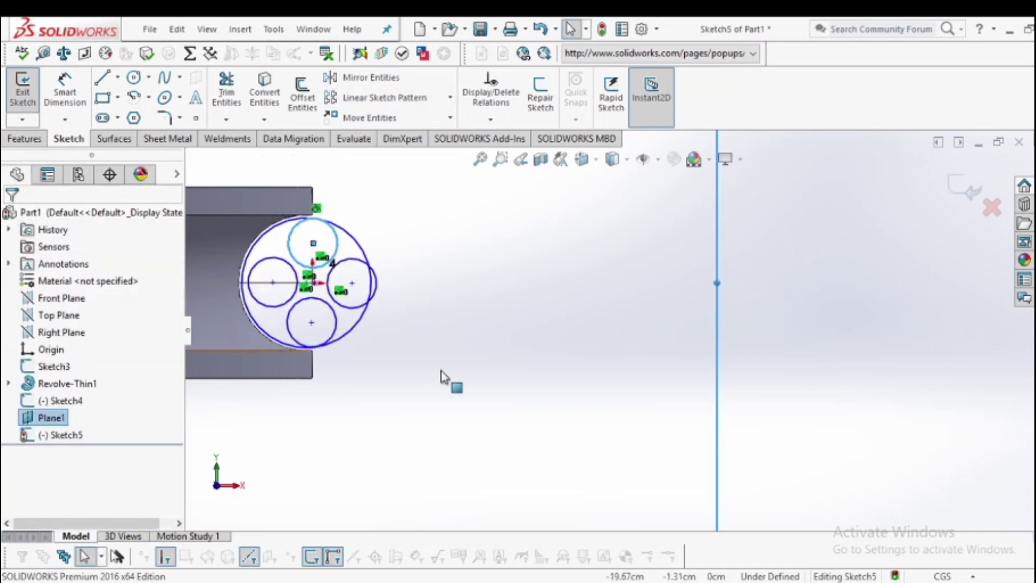
# Replace the large circle with one centred on the sketch origin around the four small circles, and delete it to leave only the small circles
pyautogui.press('c')
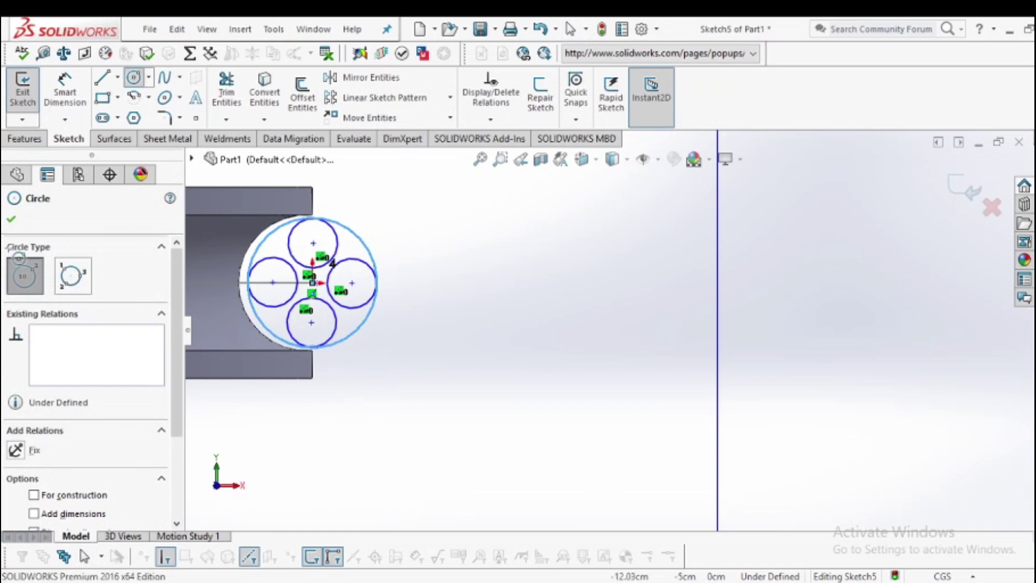
pyautogui.click(12, 220)
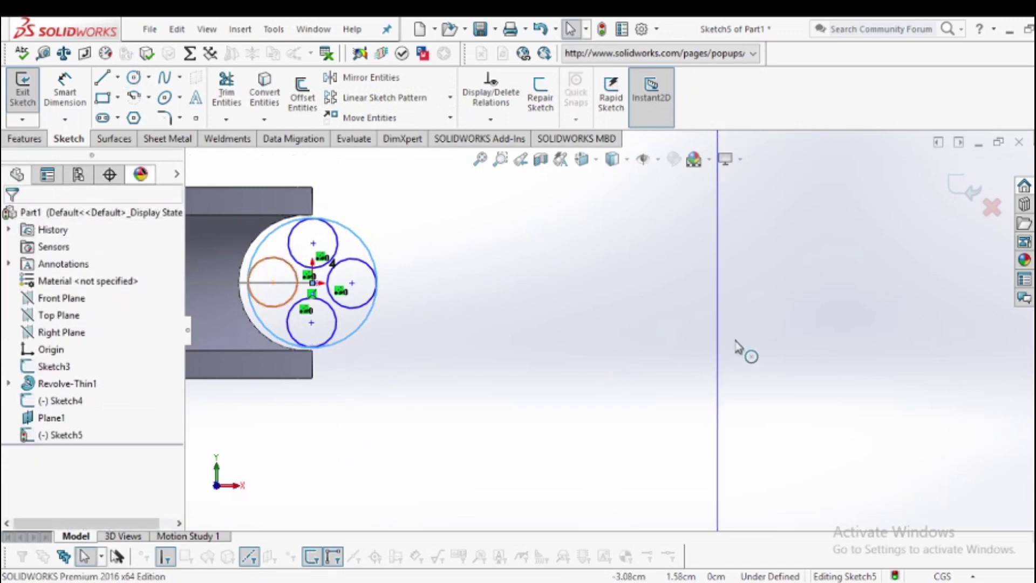
pyautogui.hotkey('ctrl', '7')
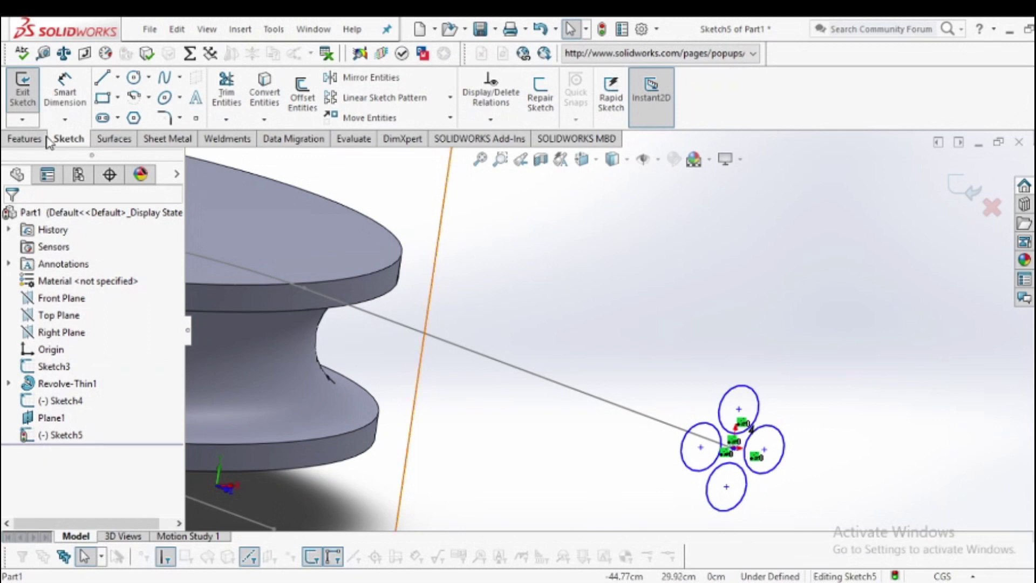
# Set up a boss Sweep with the four-circle sketch as the profile and the U-shaped sketch as the path
pyautogui.click(30, 140)
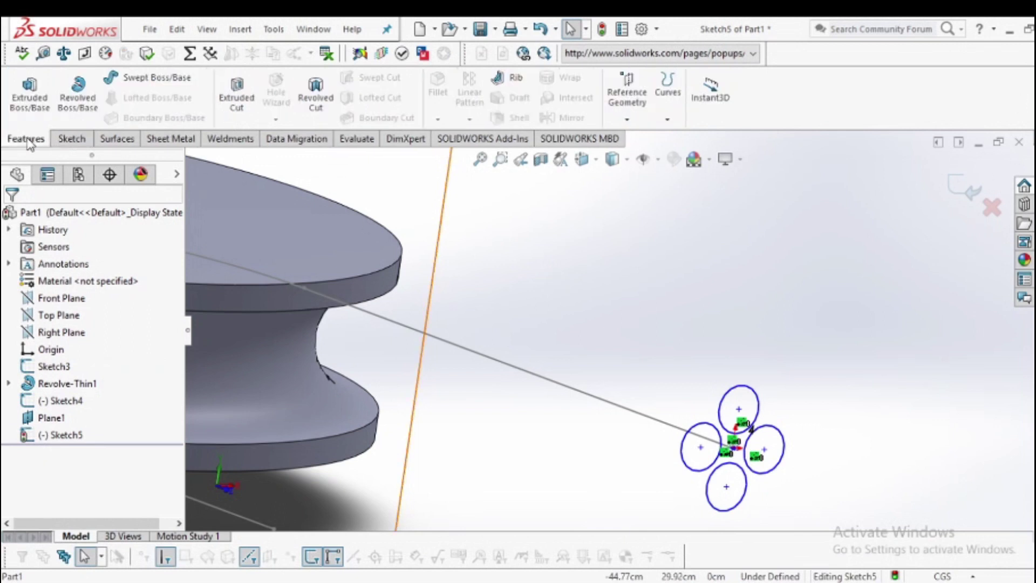
pyautogui.click(130, 78)
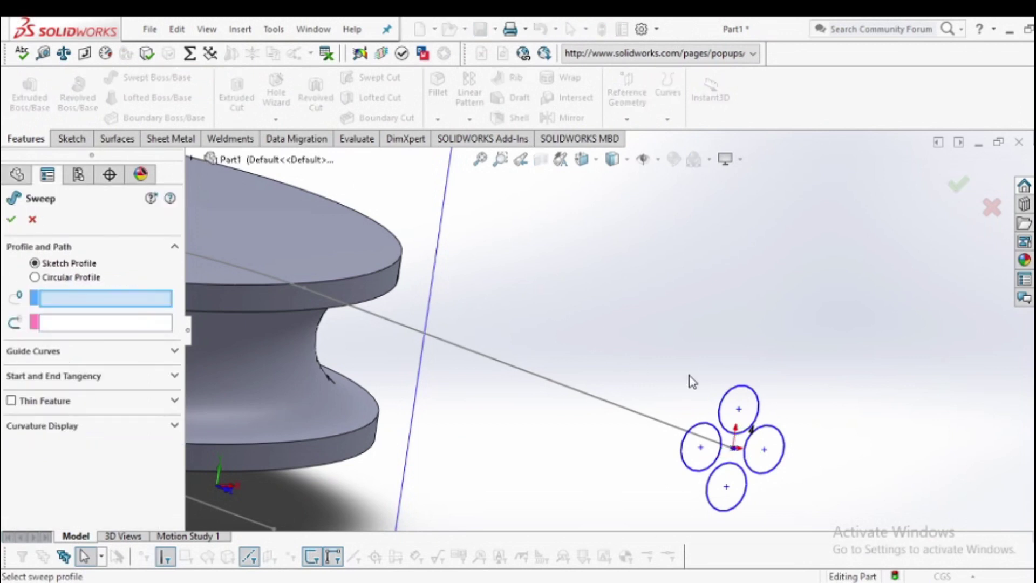
pyautogui.click(734, 398)
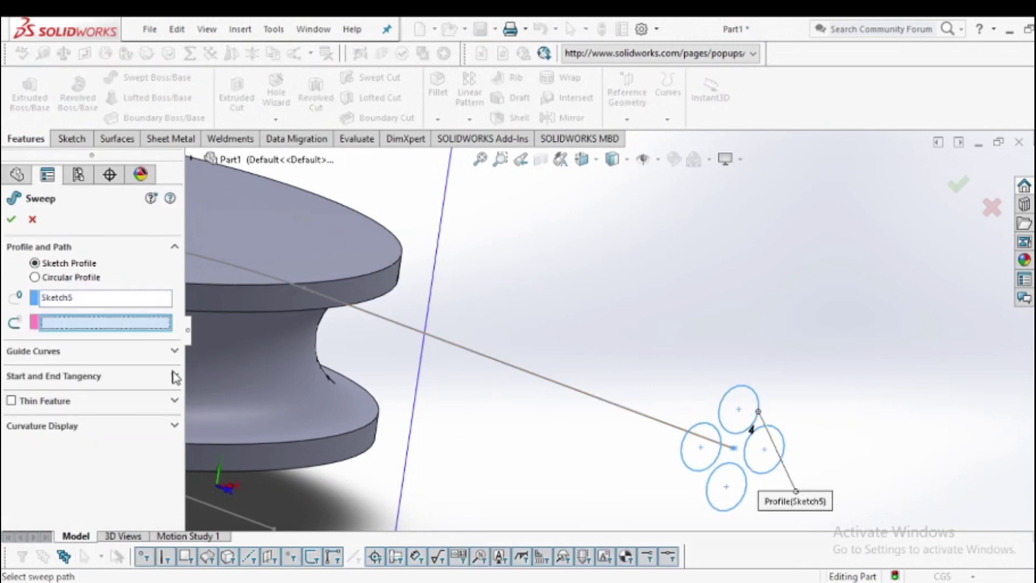
pyautogui.click(540, 380)
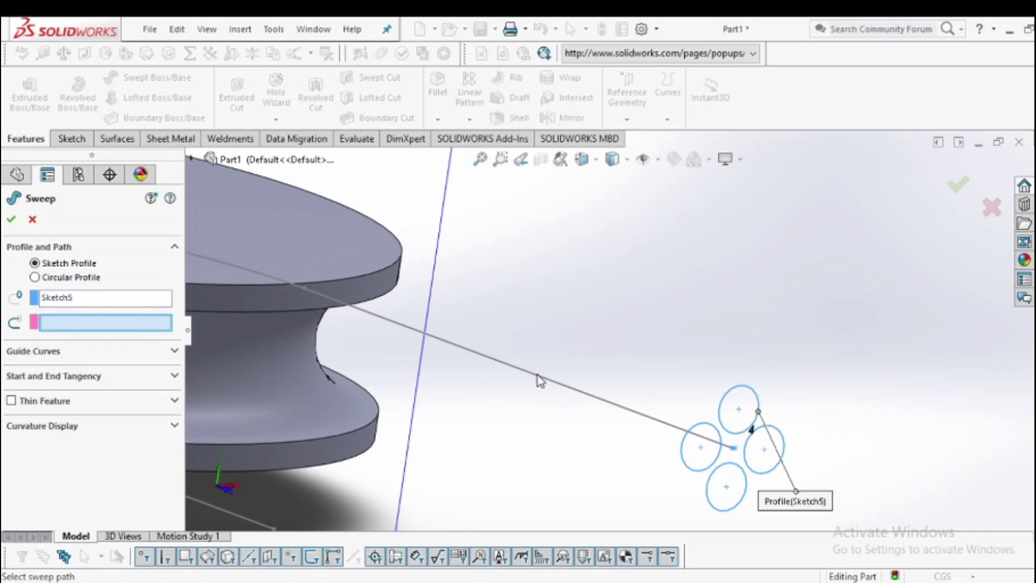
pyautogui.click(606, 402)
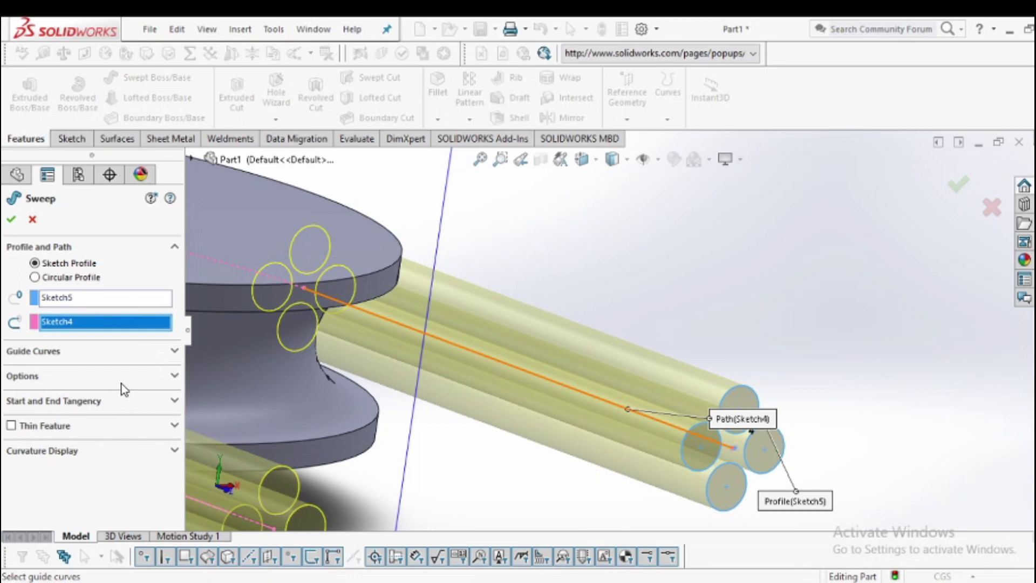
# Keep the profile orientation on Follow Path, set the profile twist to Specify Twist Value and create the sweep
pyautogui.click(173, 376)
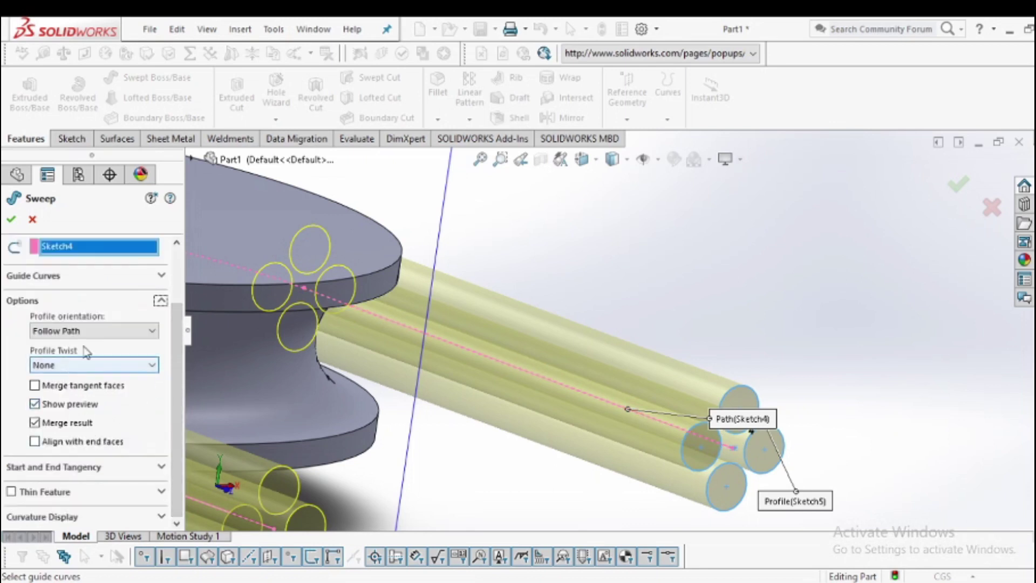
pyautogui.click(97, 334)
pyautogui.click(100, 340)
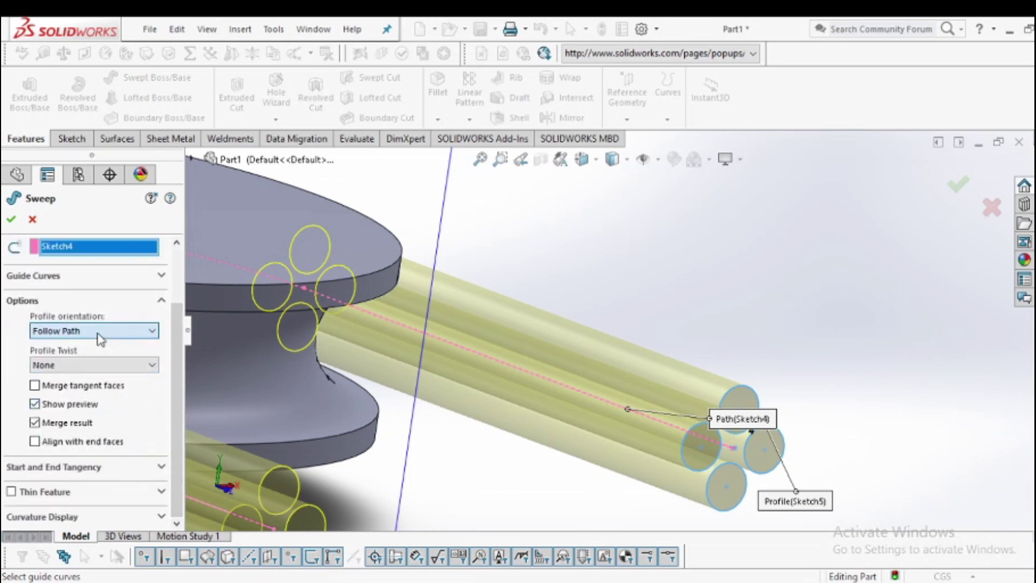
pyautogui.click(102, 366)
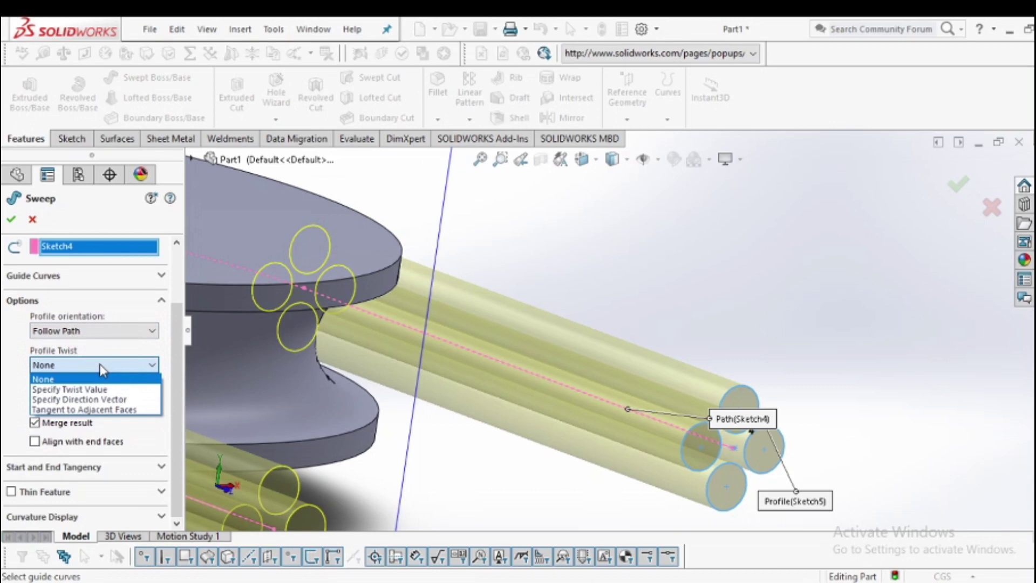
pyautogui.click(117, 389)
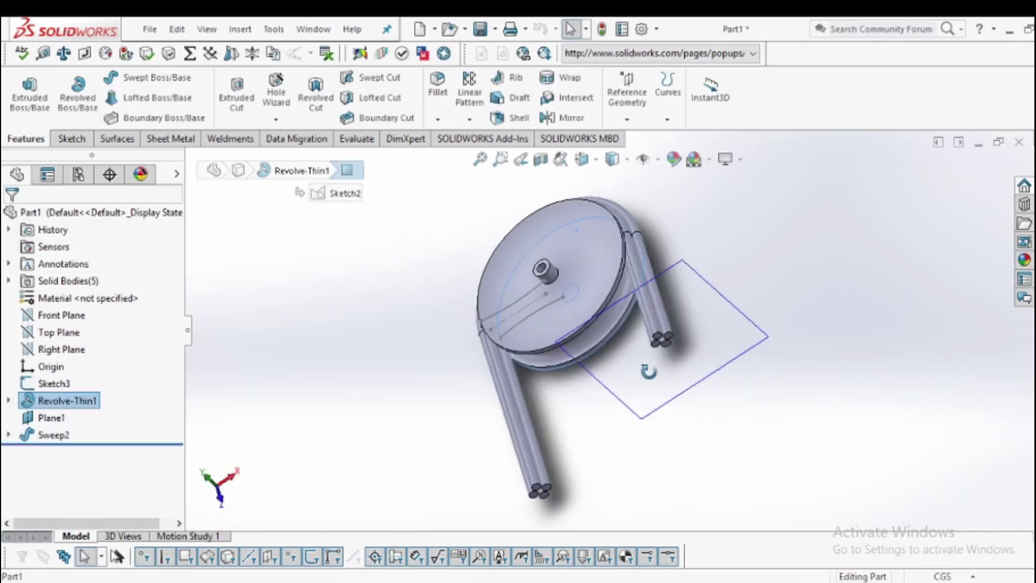
# Reopen the rope sweep for editing and change its twist control to Revolutions
pyautogui.moveTo(658, 340); pyautogui.dragTo(627, 505, button='middle')
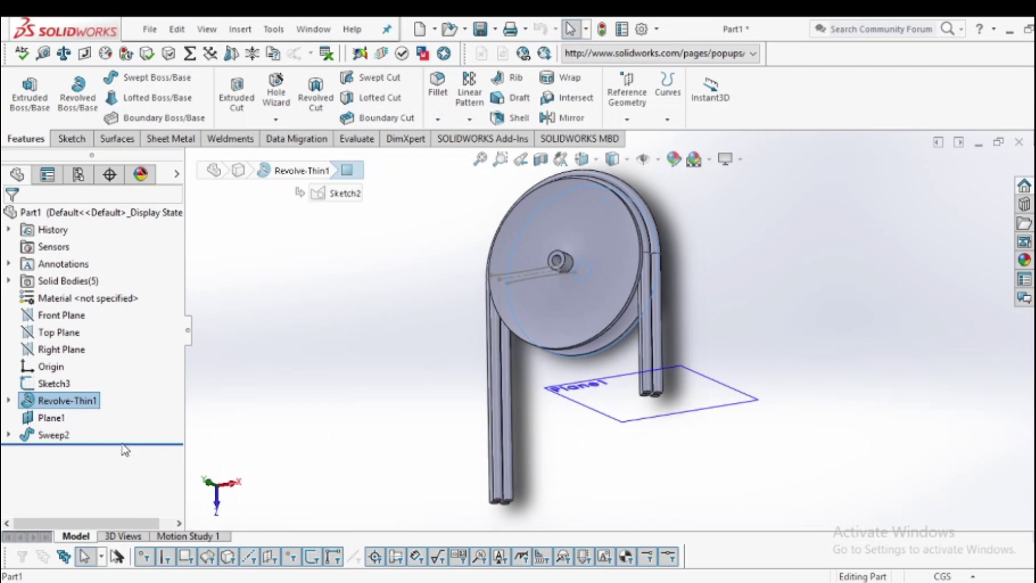
pyautogui.click(54, 436)
pyautogui.click(49, 398)
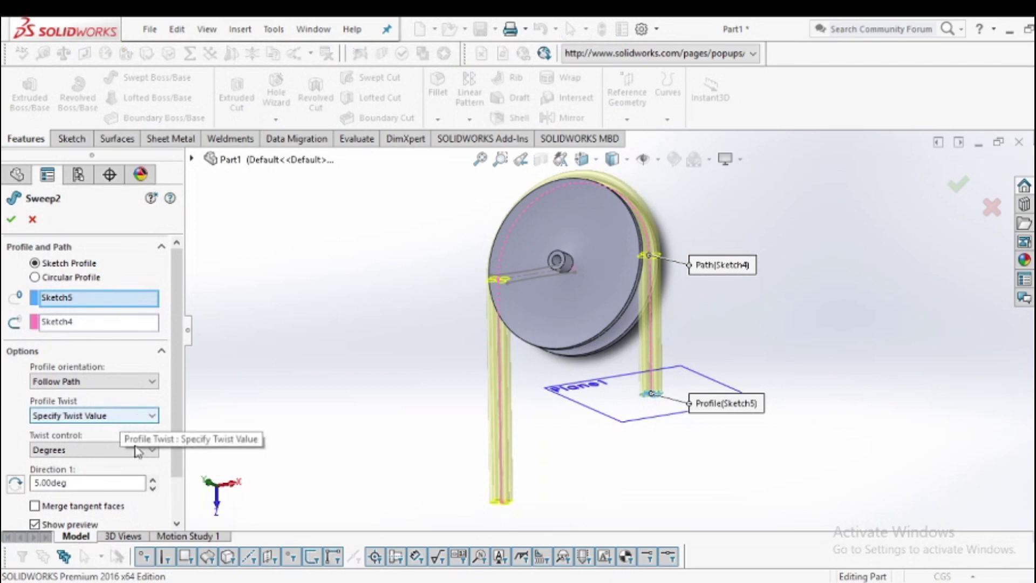
pyautogui.click(95, 452)
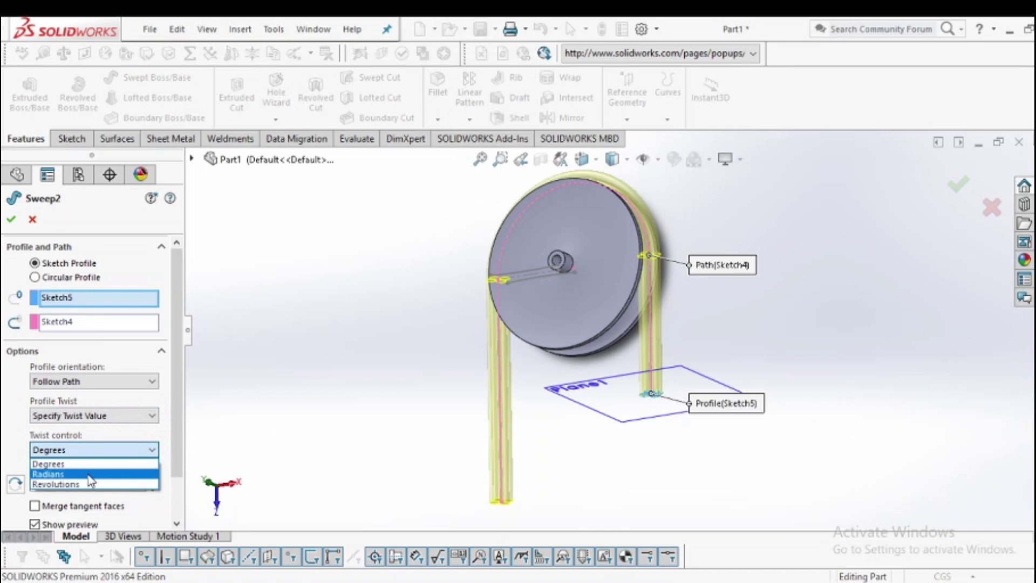
pyautogui.click(90, 484)
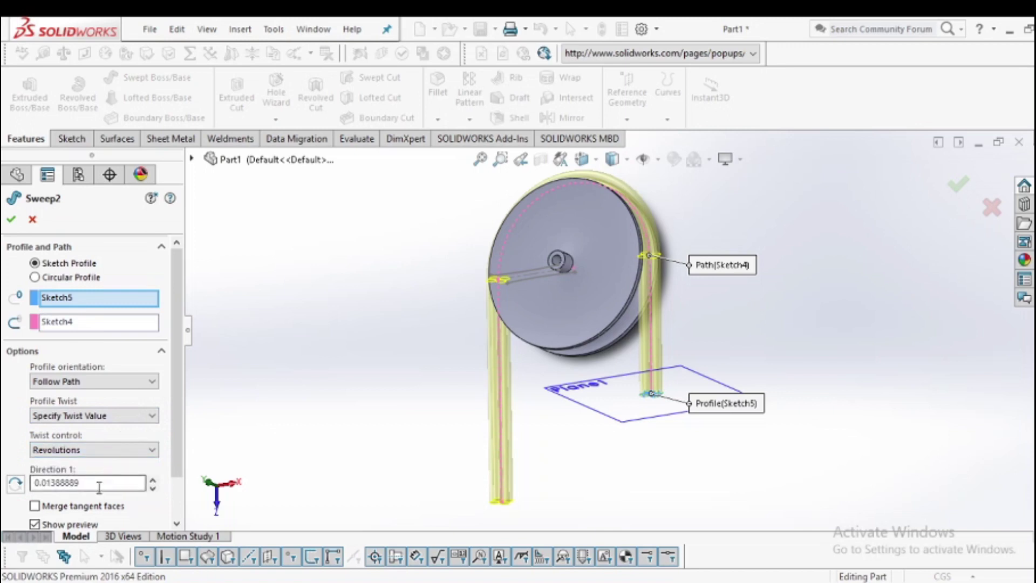
# Raise the rope sweep's Direction 1 twist to 6.01388889 revolutions and apply the edit
pyautogui.click(153, 479)
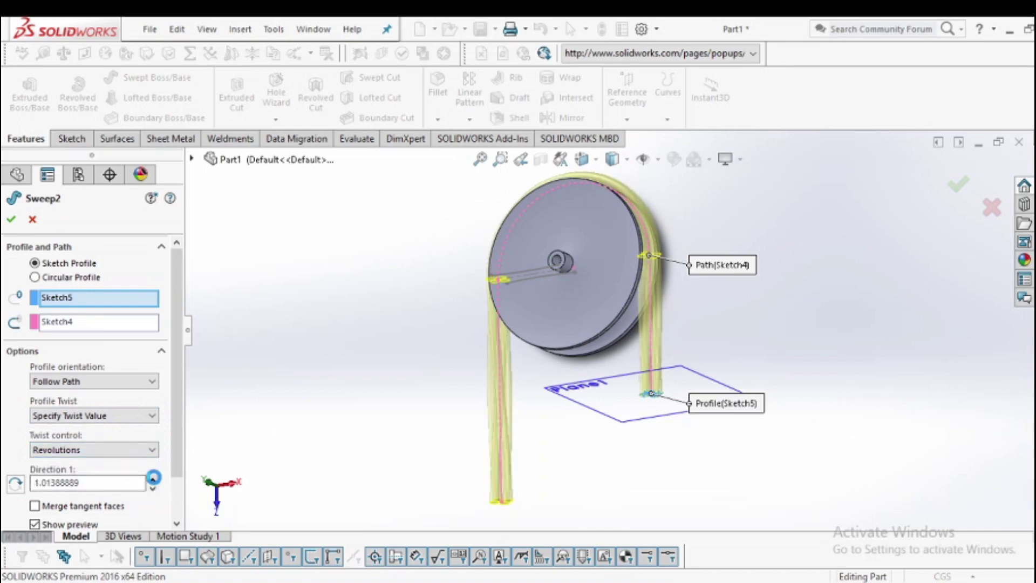
pyautogui.click(153, 478)
pyautogui.click(153, 478)
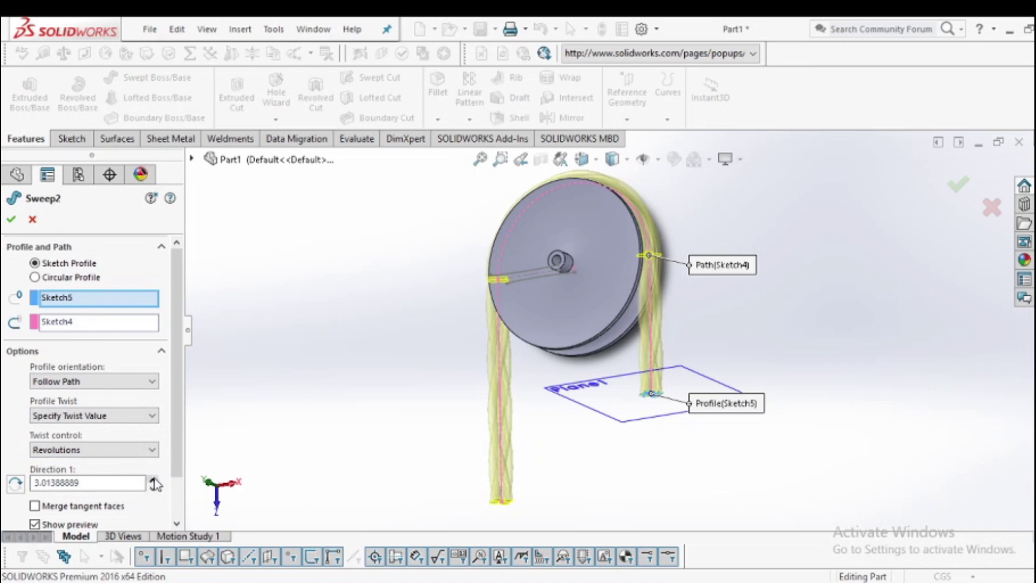
pyautogui.click(153, 477)
pyautogui.click(153, 478)
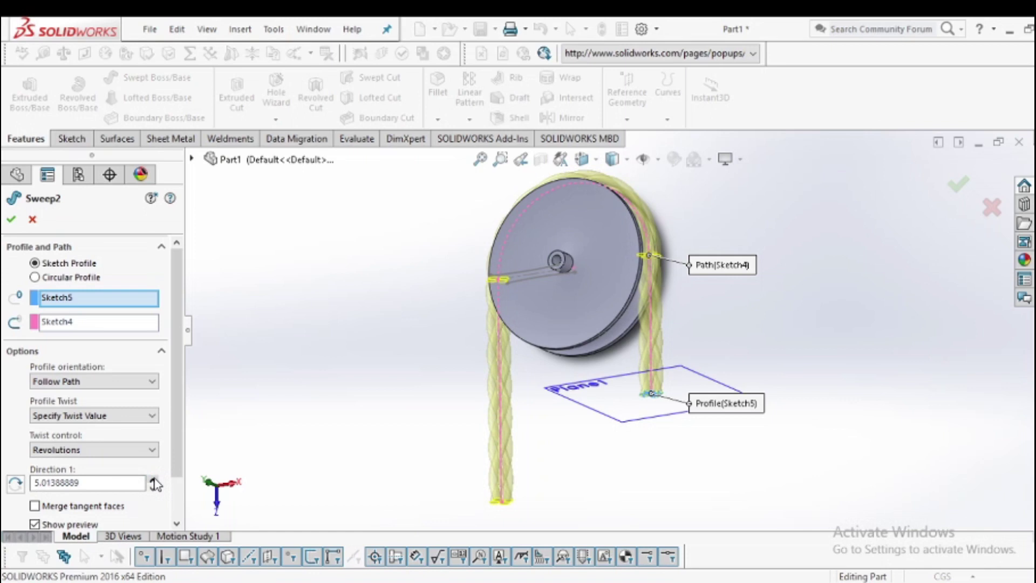
pyautogui.click(153, 477)
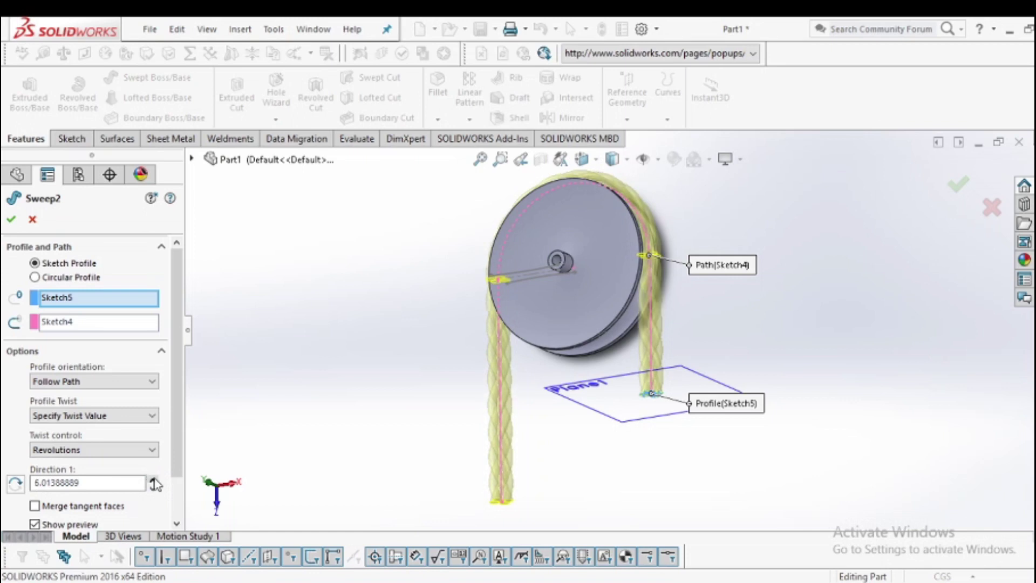
pyautogui.click(12, 220)
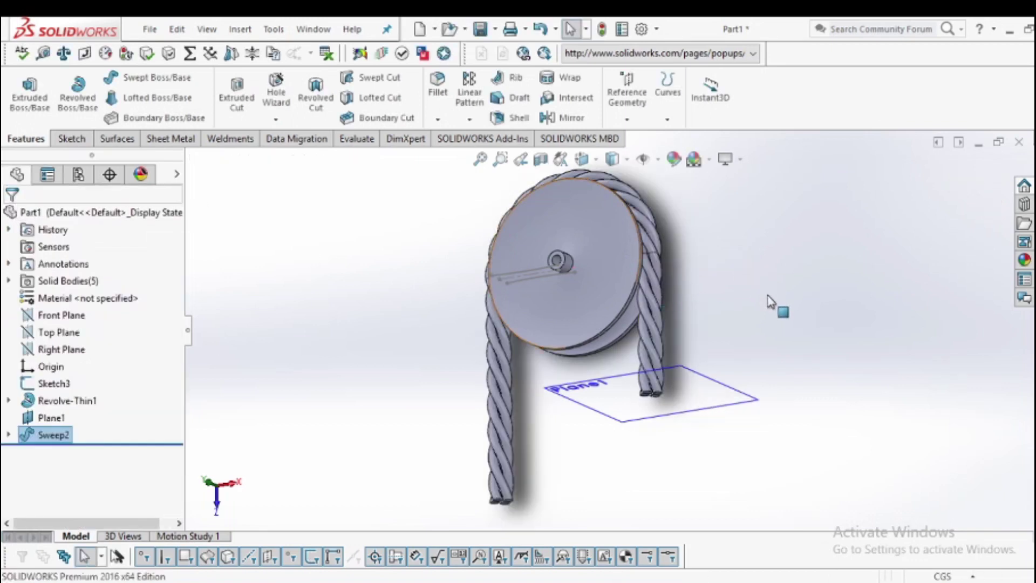
# Hide all sketches and reference planes in the graphics area
pyautogui.moveTo(770, 303); pyautogui.dragTo(731, 289, button='middle')
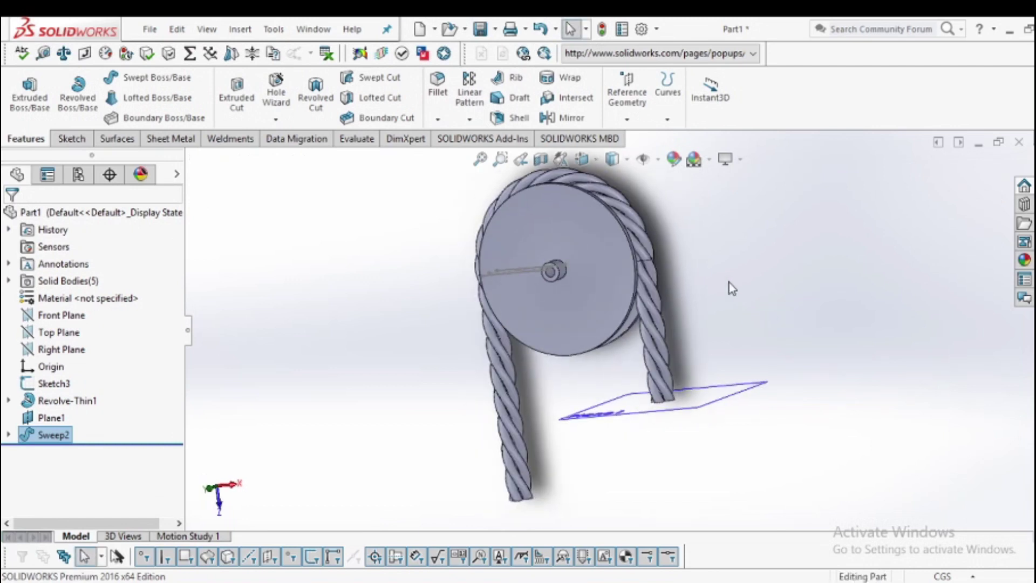
pyautogui.click(647, 160)
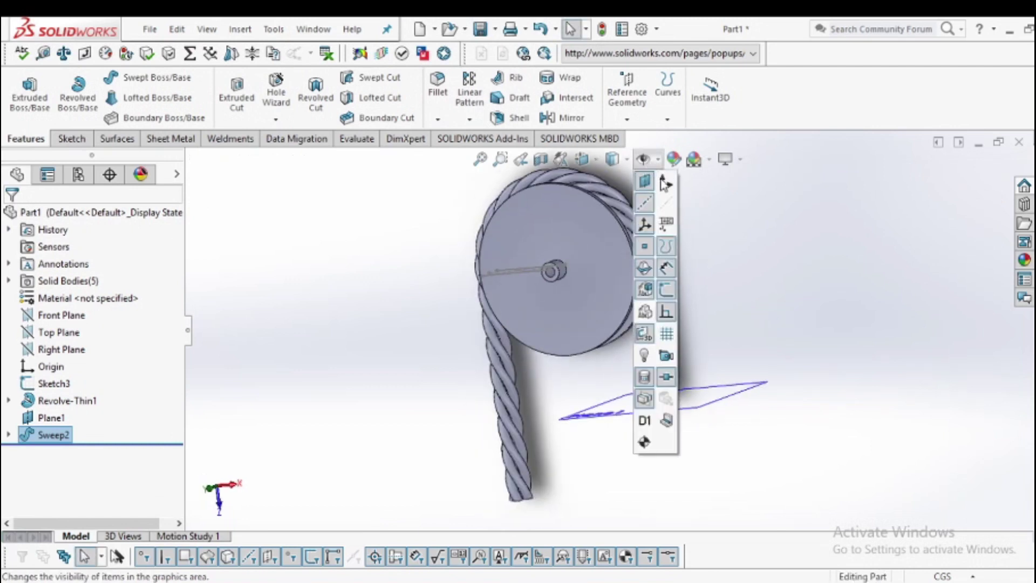
pyautogui.click(666, 296)
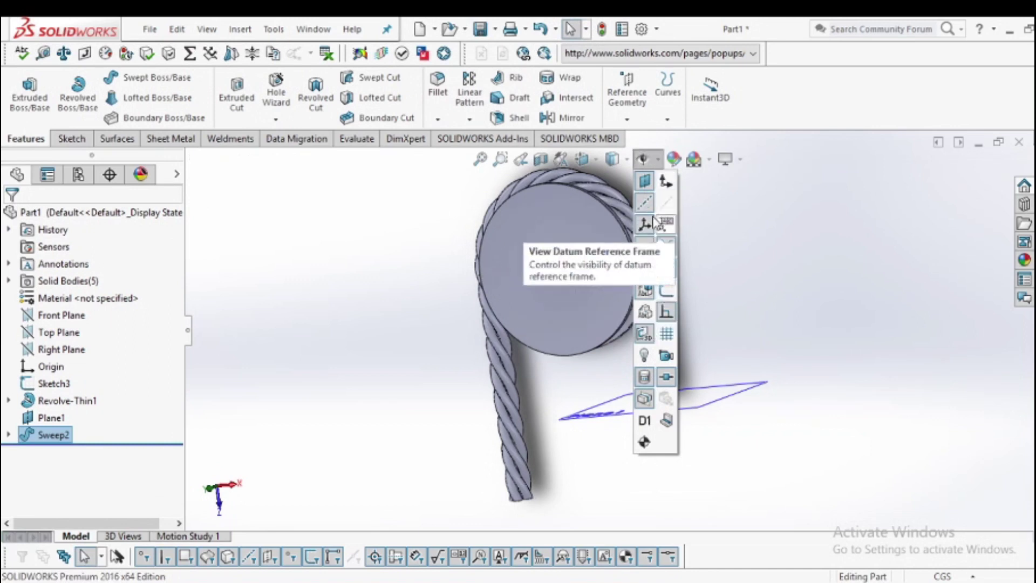
pyautogui.click(646, 182)
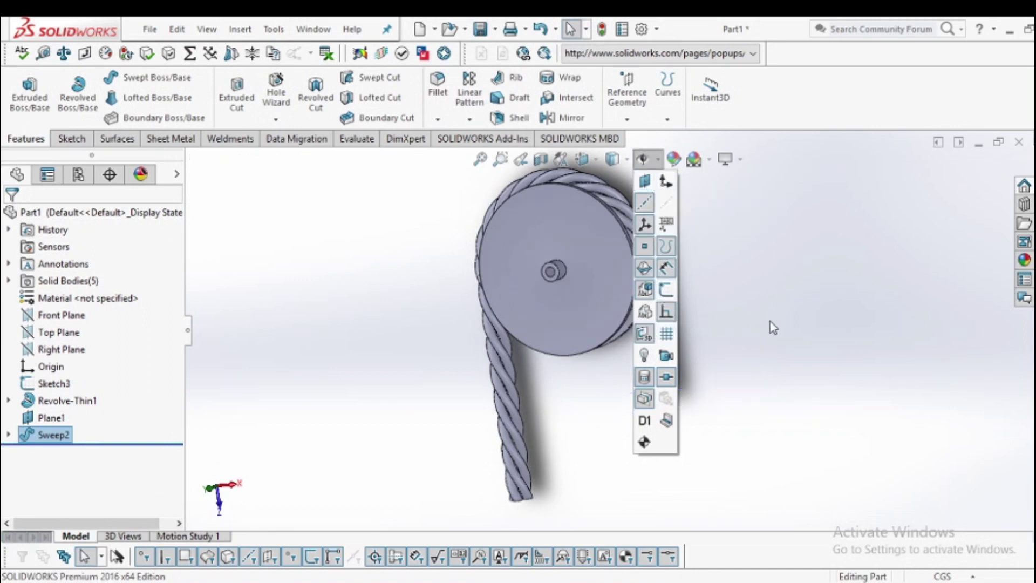
pyautogui.moveTo(726, 335); pyautogui.dragTo(881, 516, button='middle')
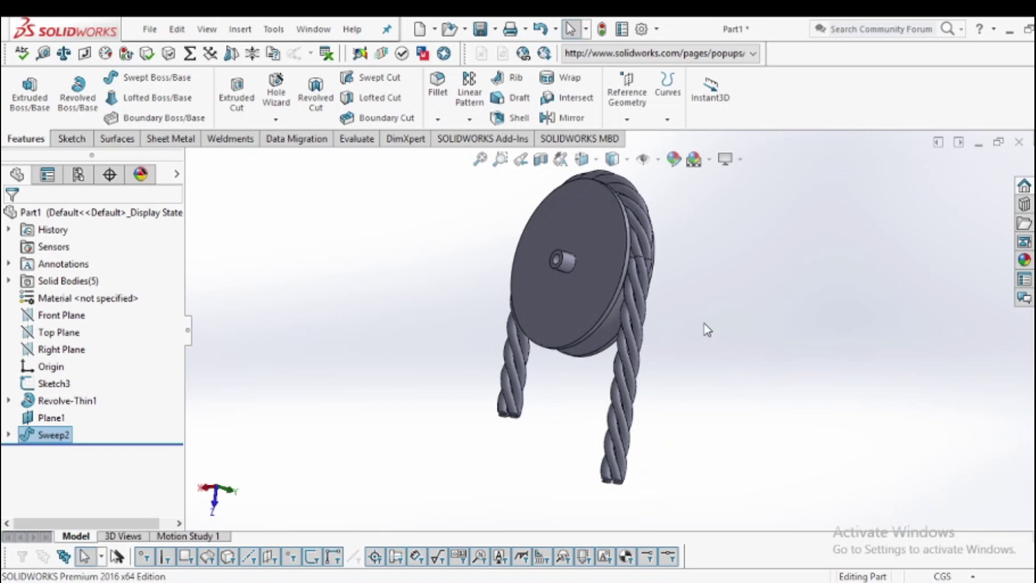
pyautogui.scroll(3, 707, 329)
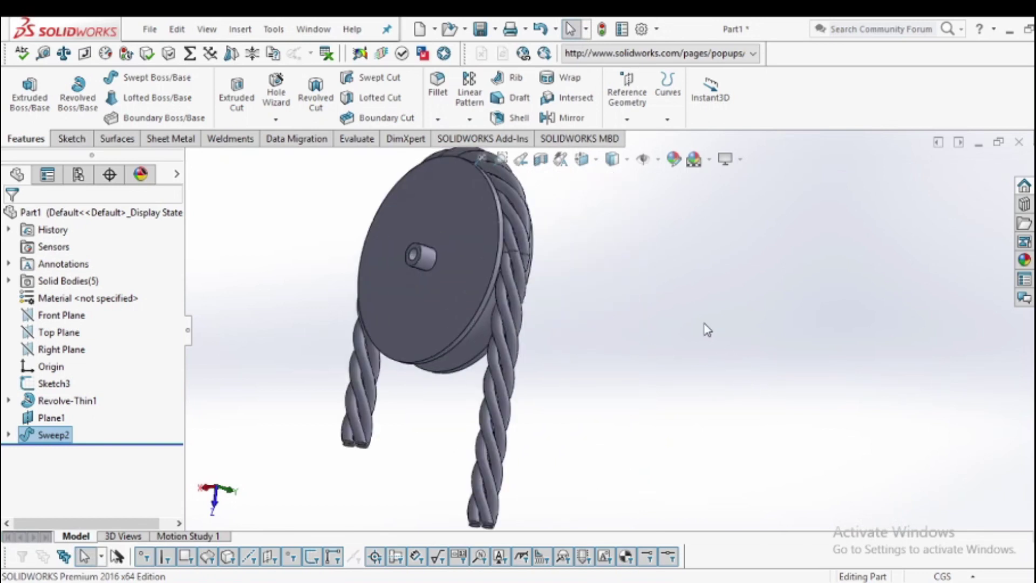
pyautogui.moveTo(550, 304); pyautogui.dragTo(1006, 519, button='middle')
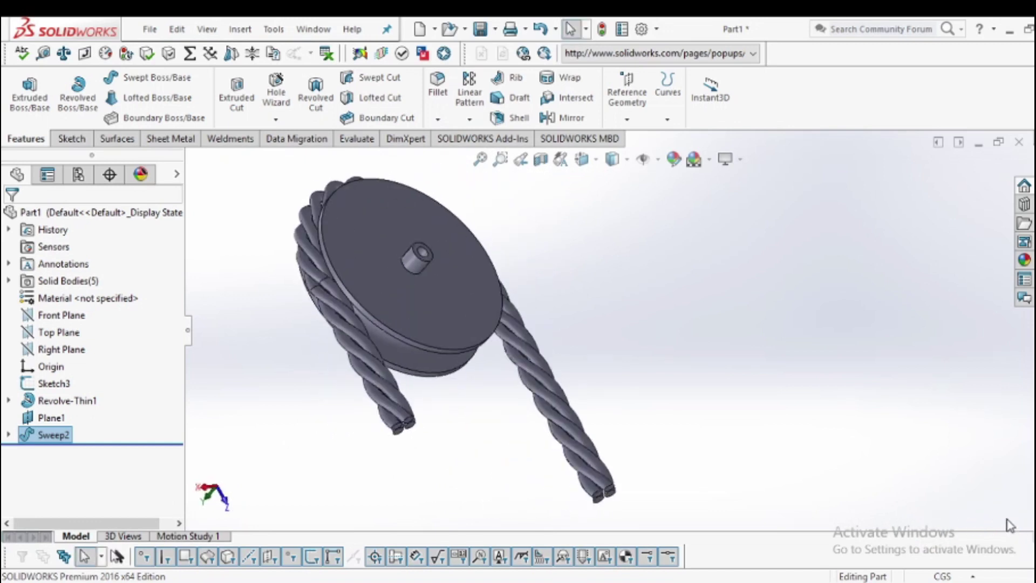